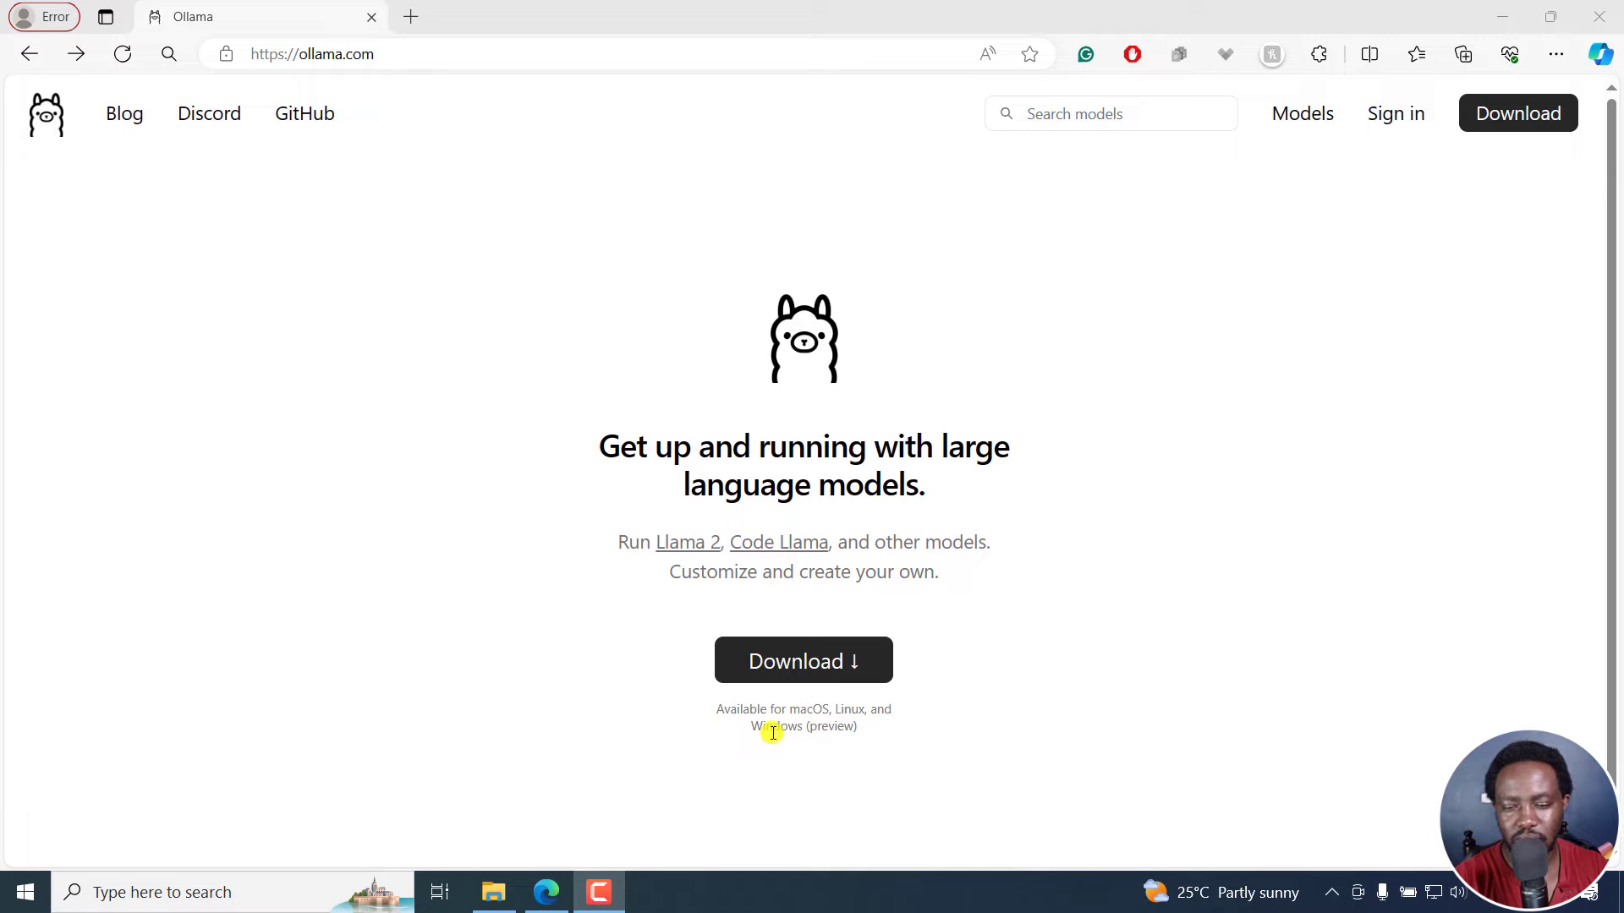
Go to the ollama.com Download page and start downloading OllamaSetup.exe for Windows (Preview)
{"action": "left_click_drag", "start_coordinate": [806, 727], "coordinate": [868, 731]}
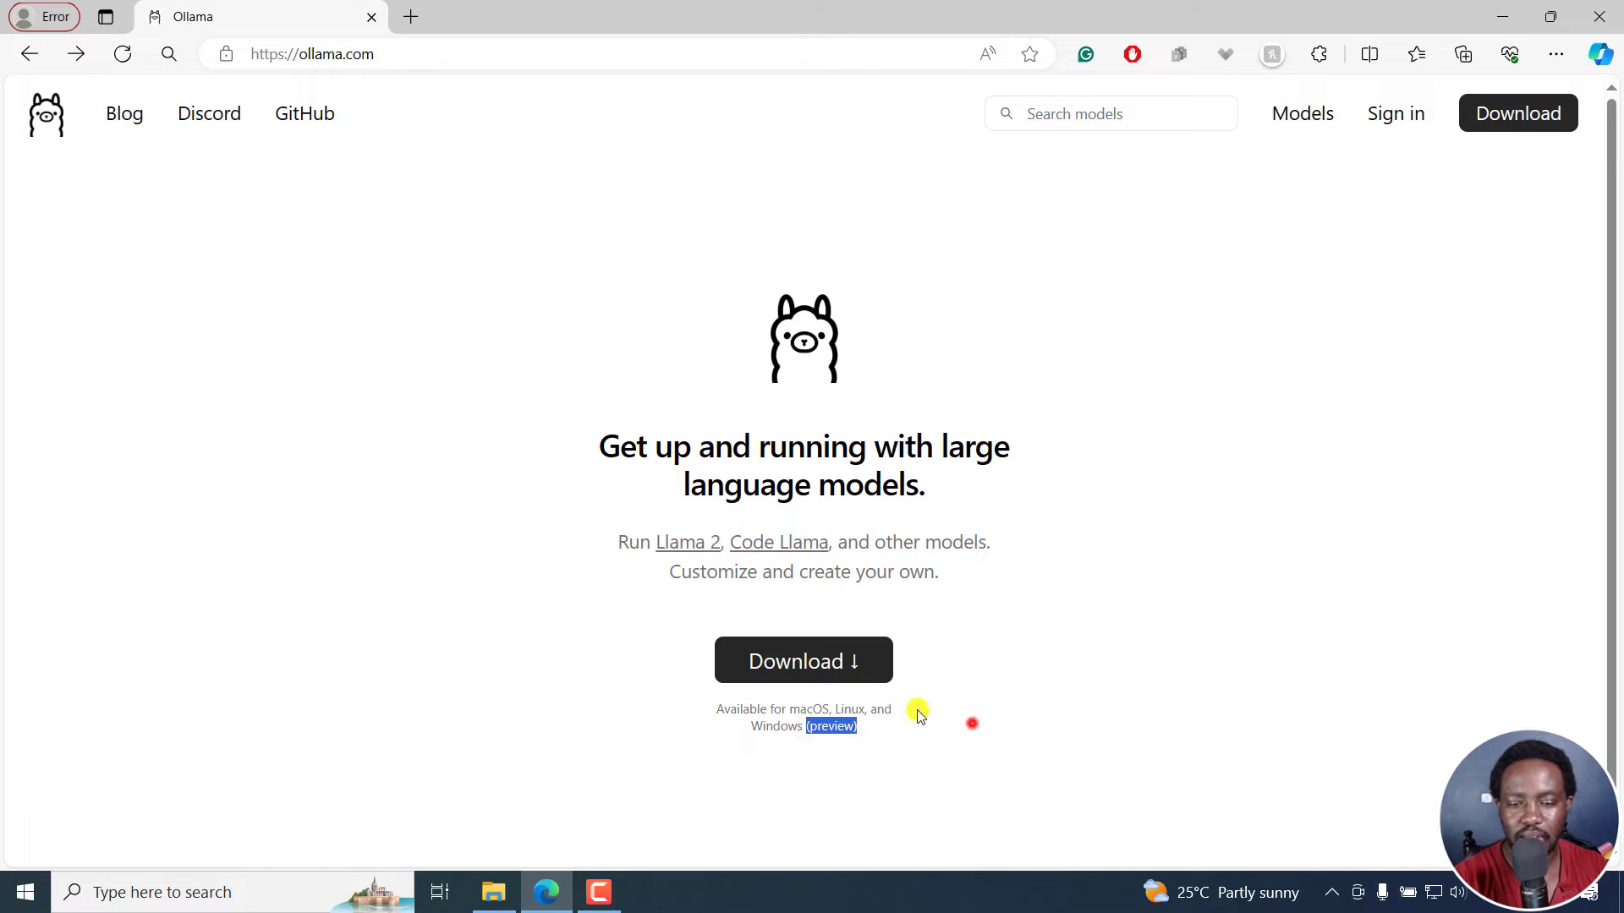
{"action": "left_click", "coordinate": [789, 655]}
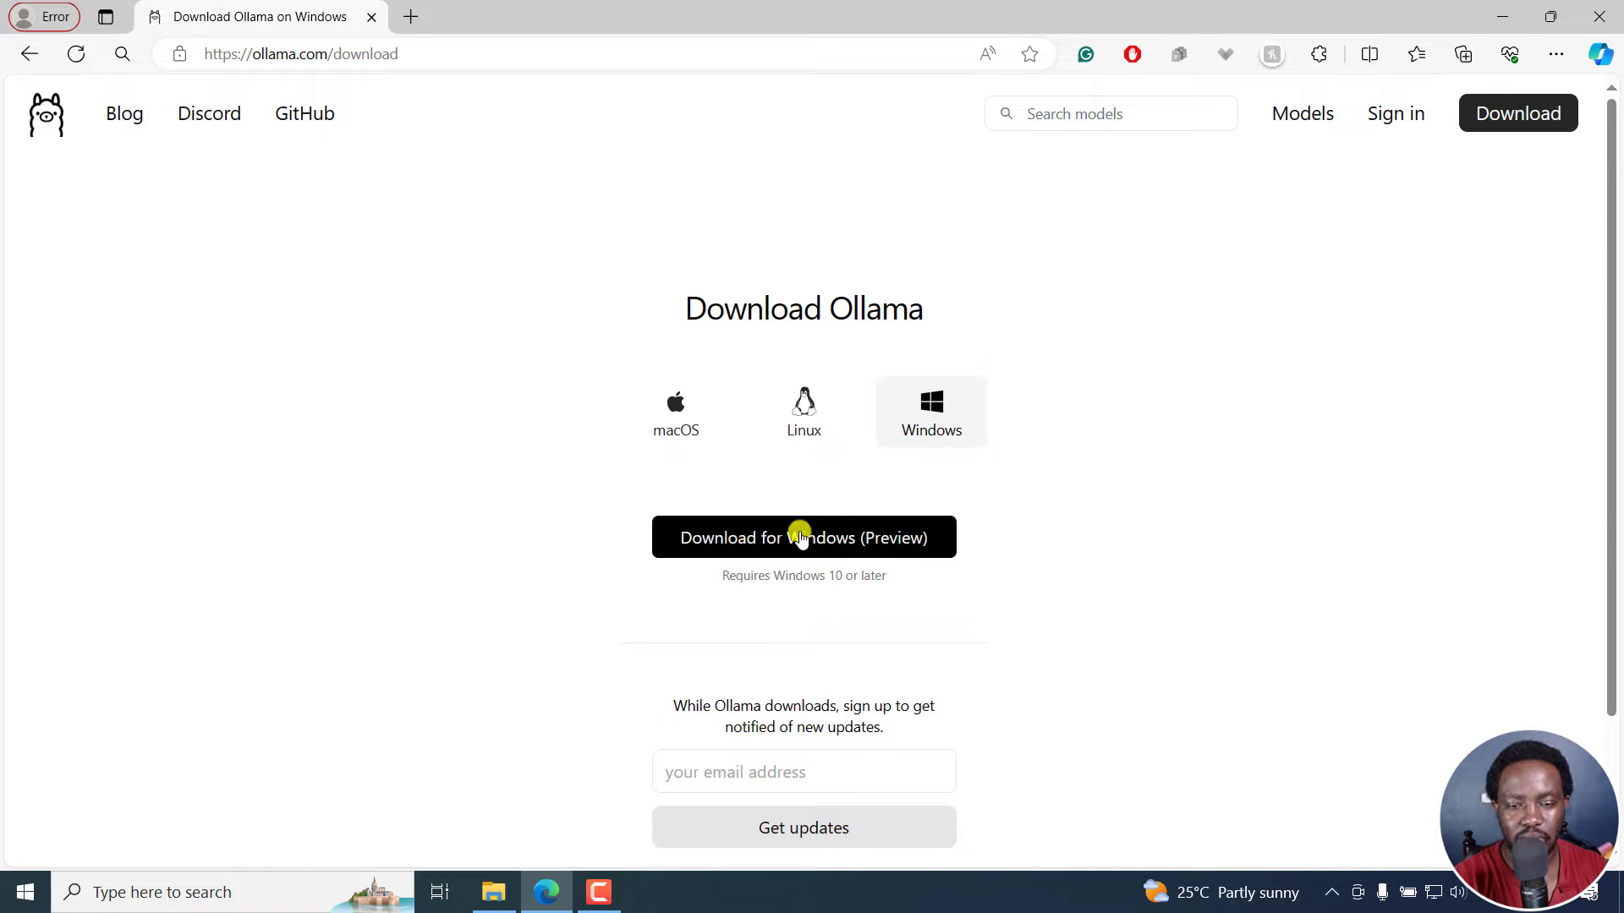
{"action": "left_click", "coordinate": [839, 542]}
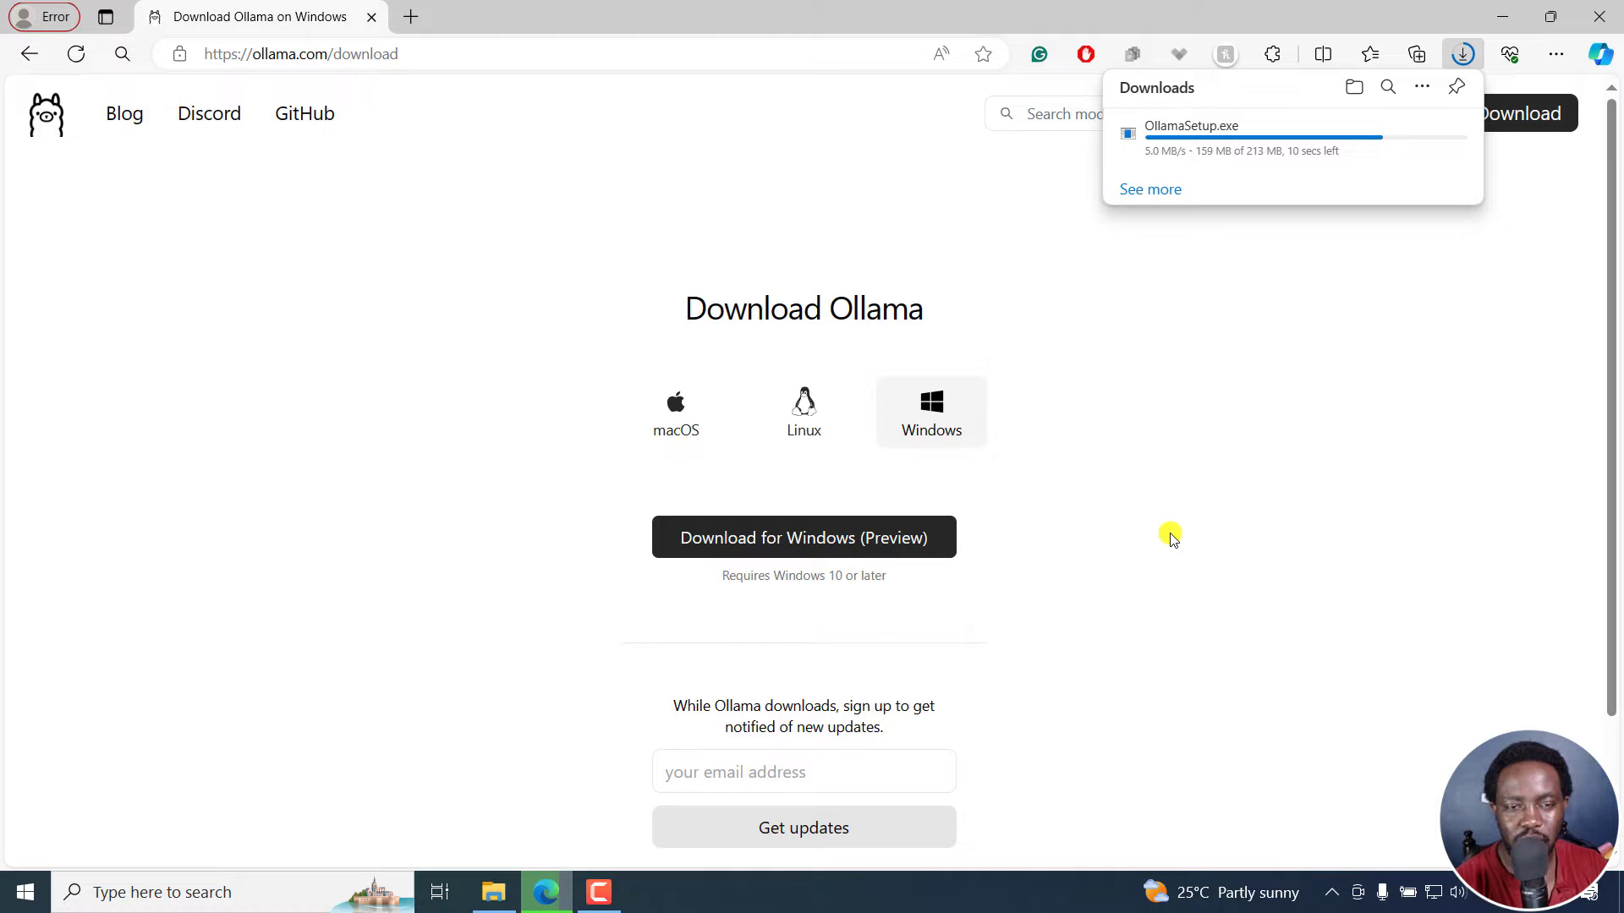
Open the ollama/ollama GitHub repository in a new tab and scroll through its README
{"action": "right_click", "coordinate": [320, 123]}
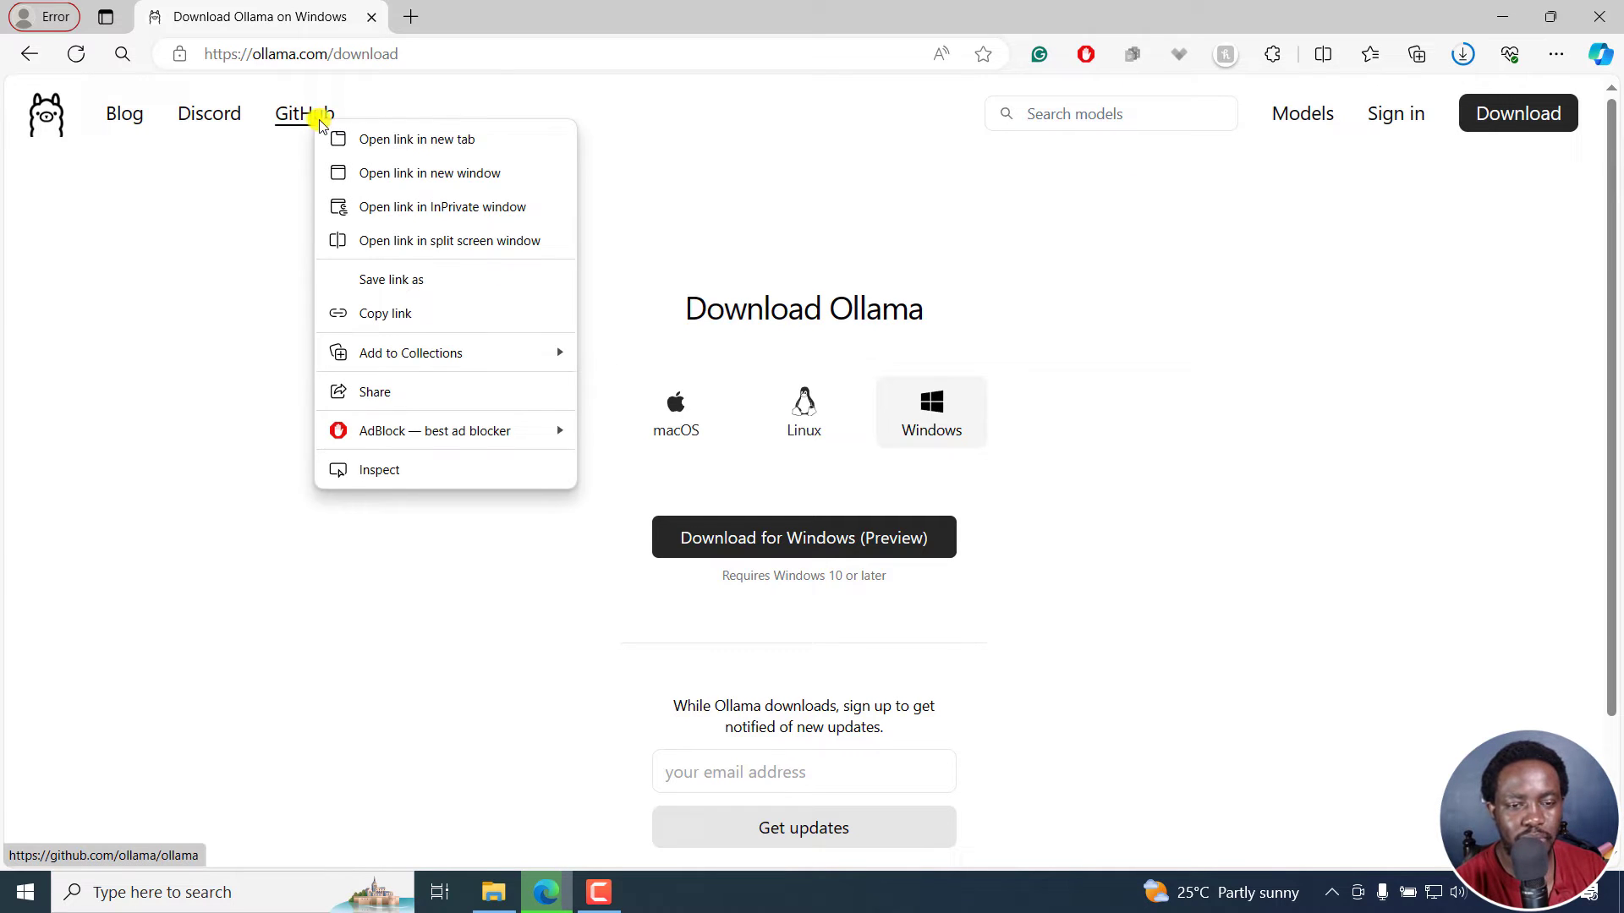
{"action": "left_click", "coordinate": [369, 137]}
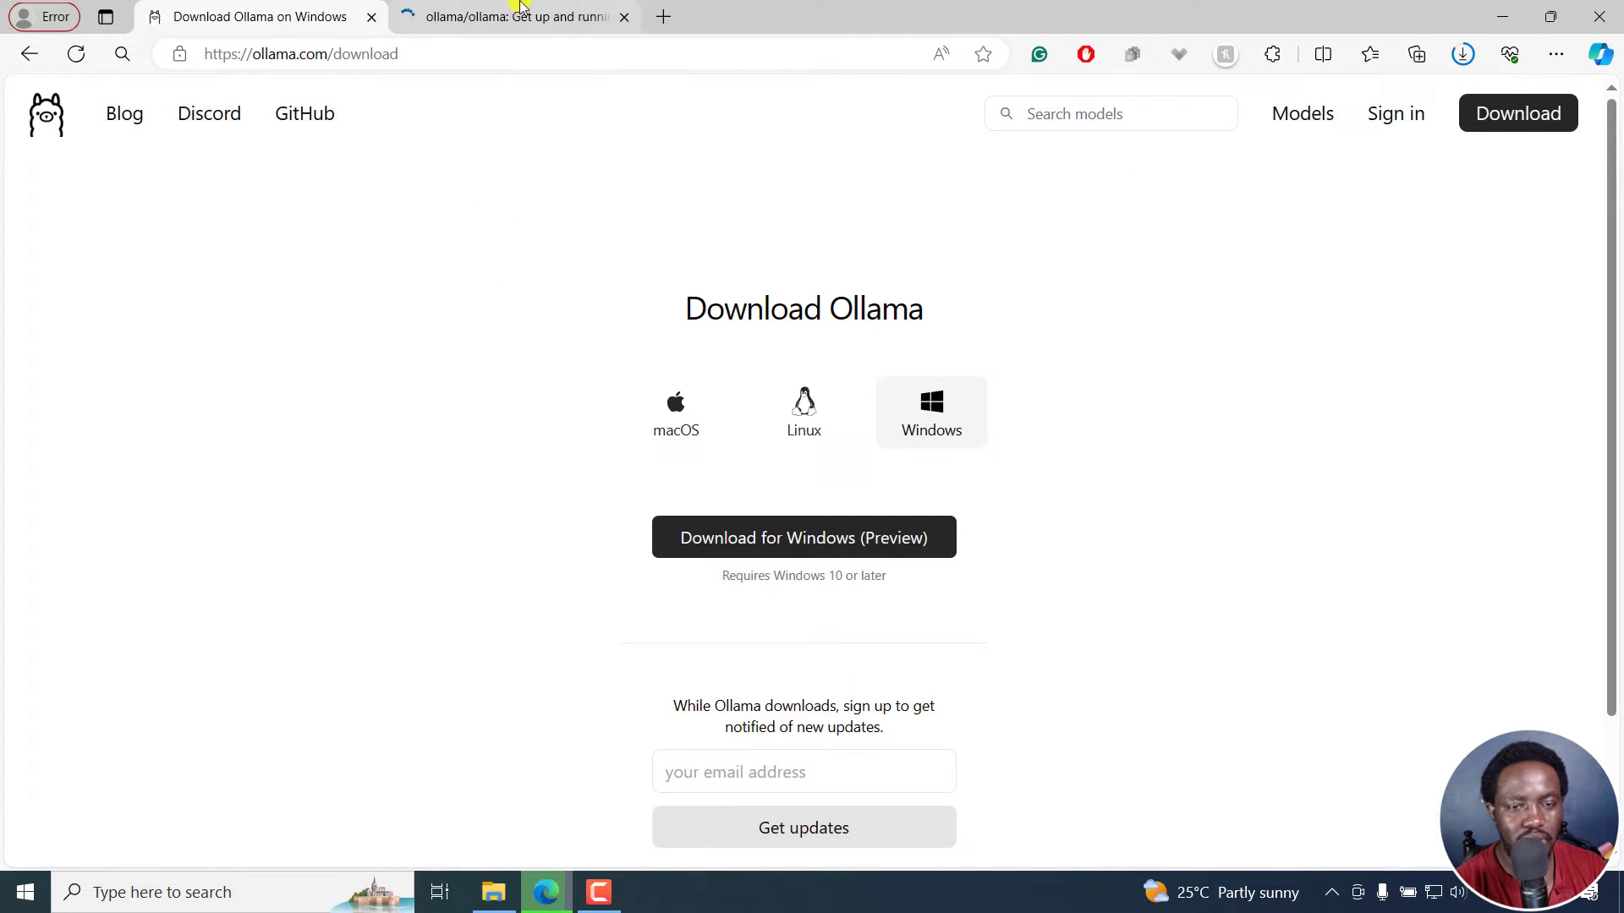
{"action": "left_click", "coordinate": [521, 10]}
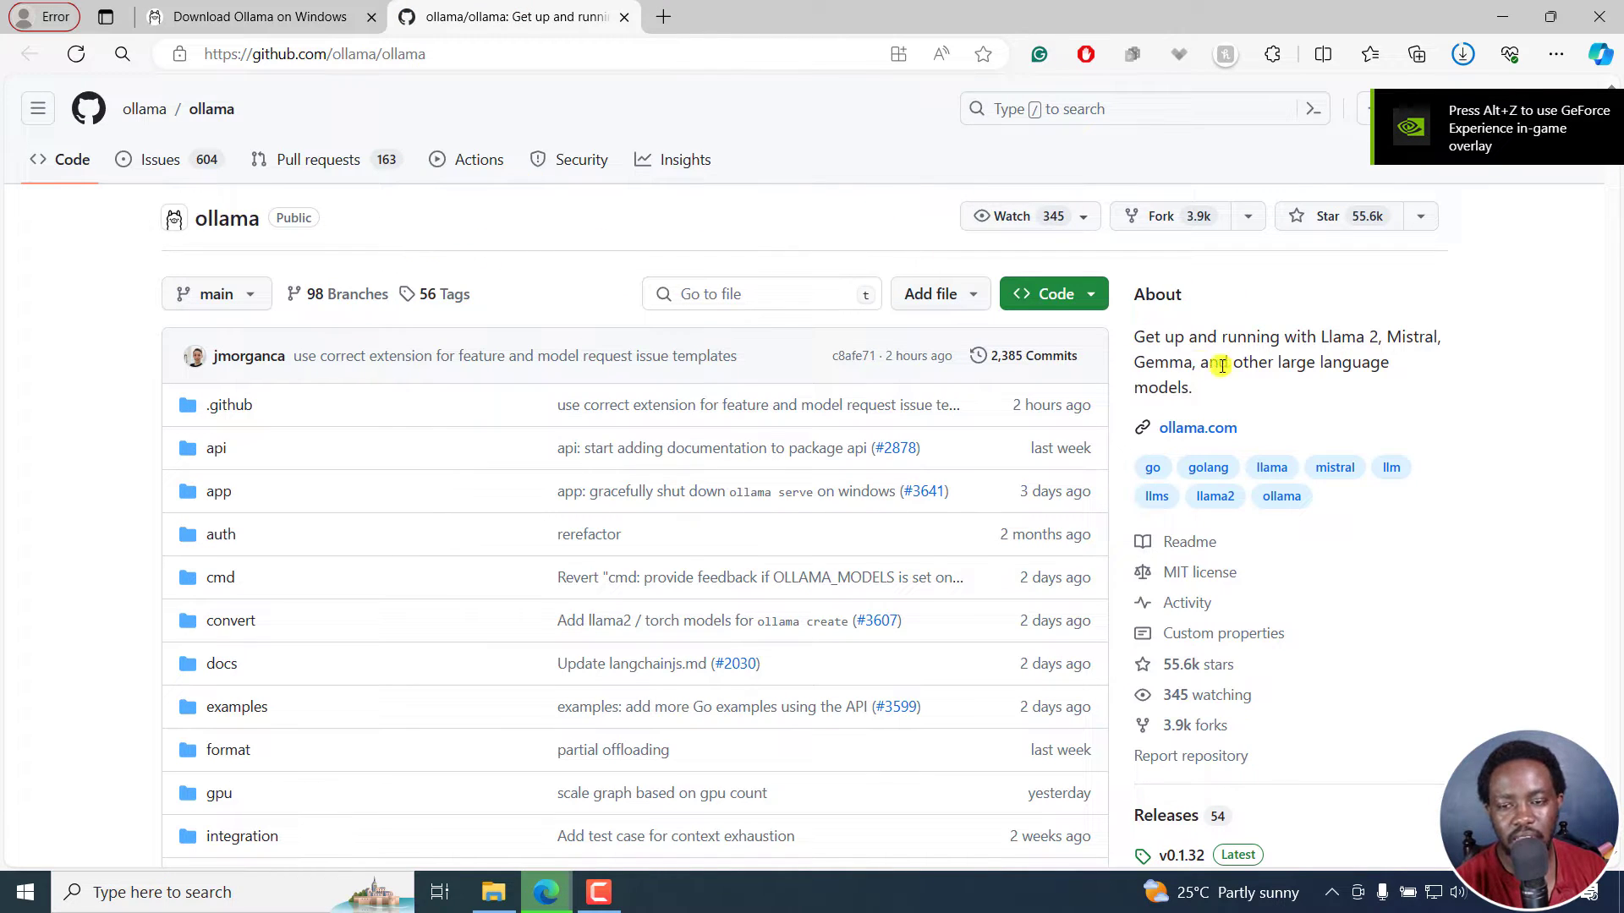
{"action": "left_click_drag", "start_coordinate": [1194, 341], "coordinate": [1329, 338]}
{"action": "left_click", "coordinate": [1344, 342]}
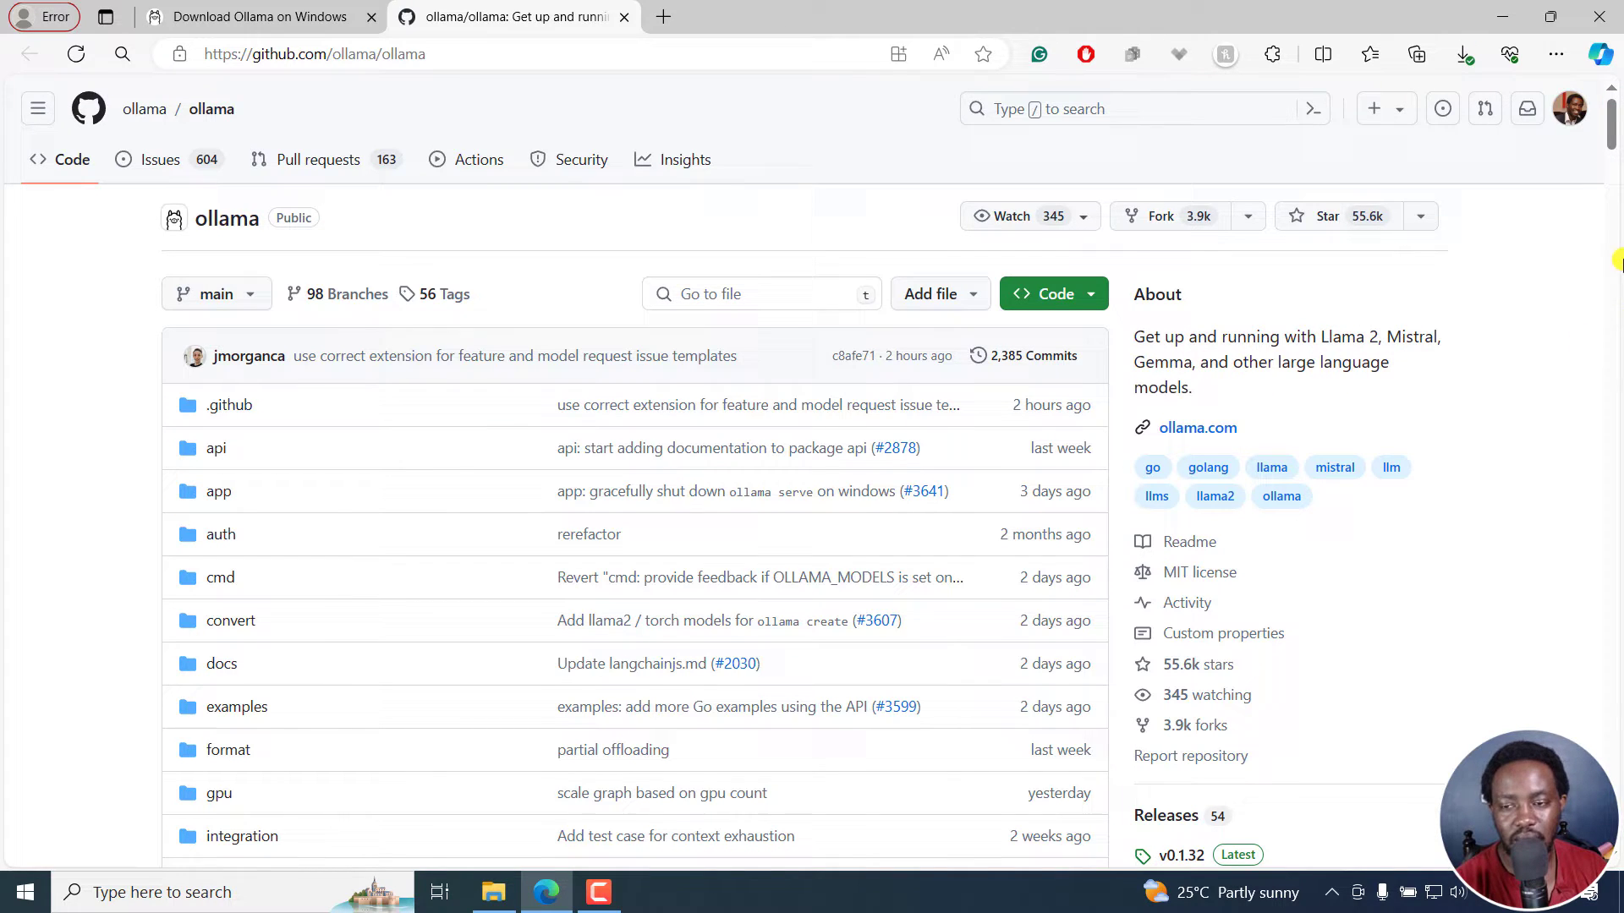
{"action": "left_click_drag", "start_coordinate": [1612, 118], "coordinate": [1617, 360]}
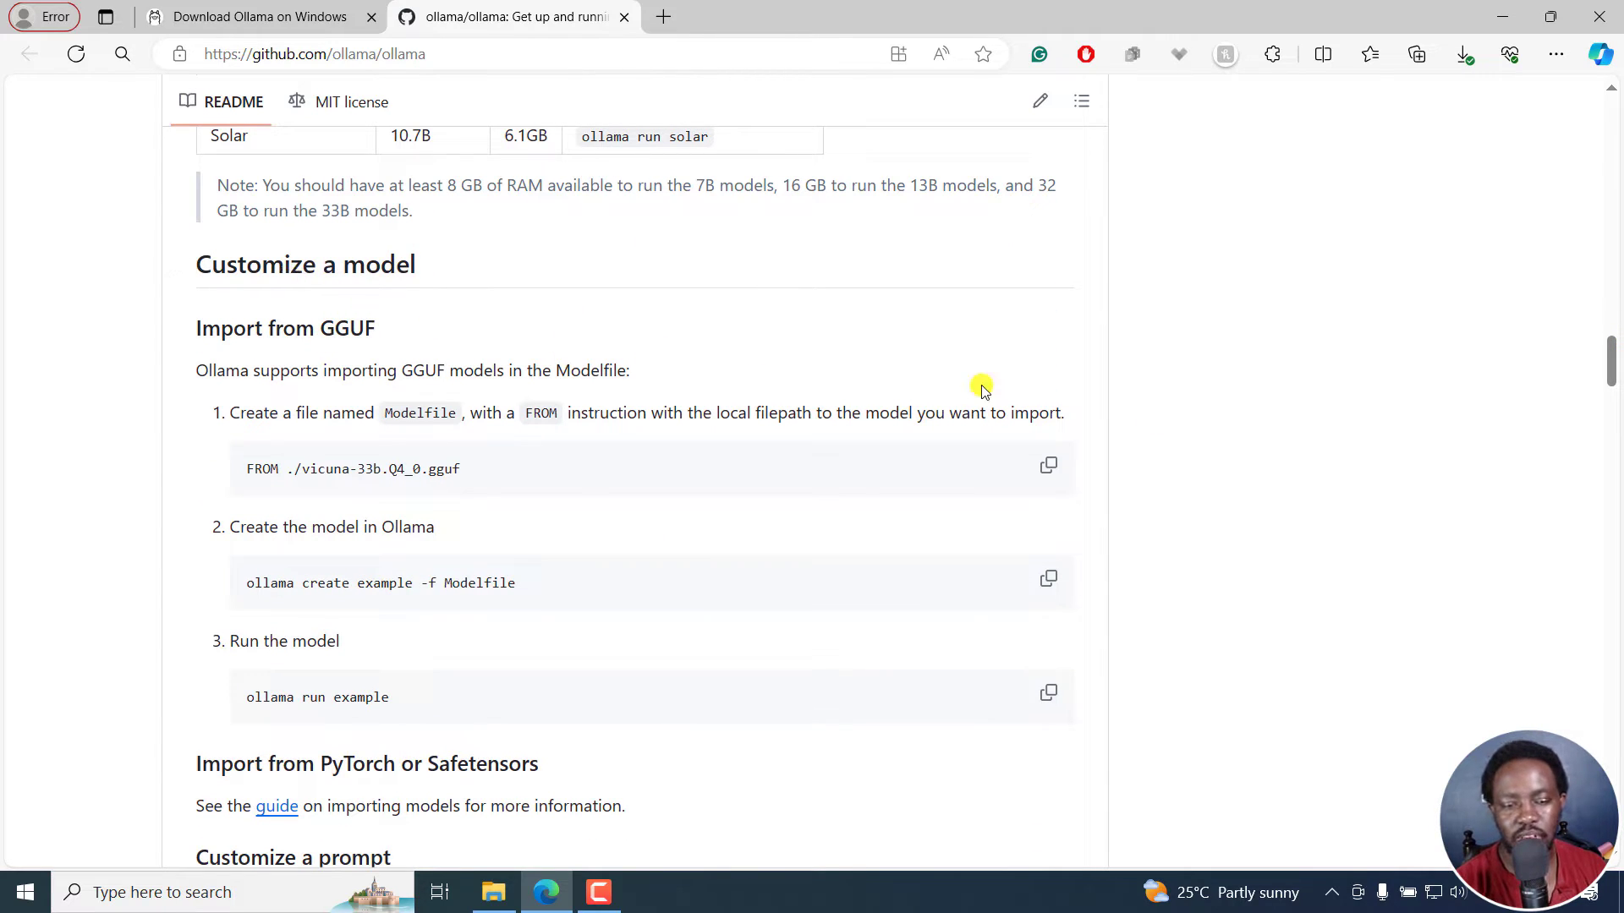
Run the downloaded OllamaSetup.exe from the browser's downloads list and install Ollama 0.1.32
{"action": "left_click", "coordinate": [300, 15]}
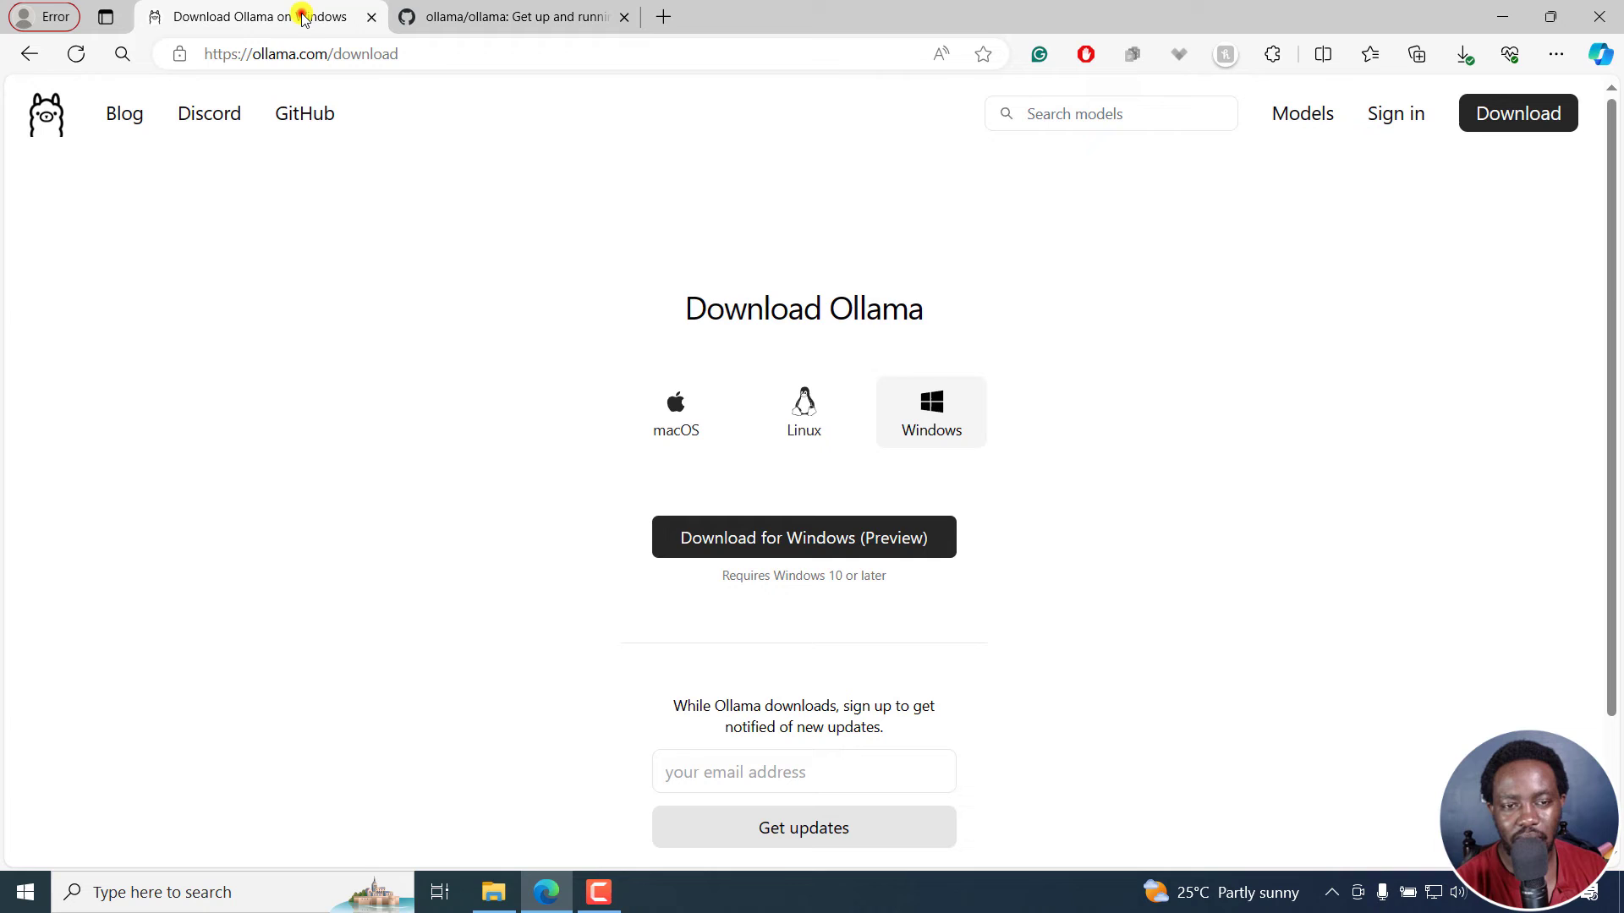
{"action": "left_click", "coordinate": [1464, 55]}
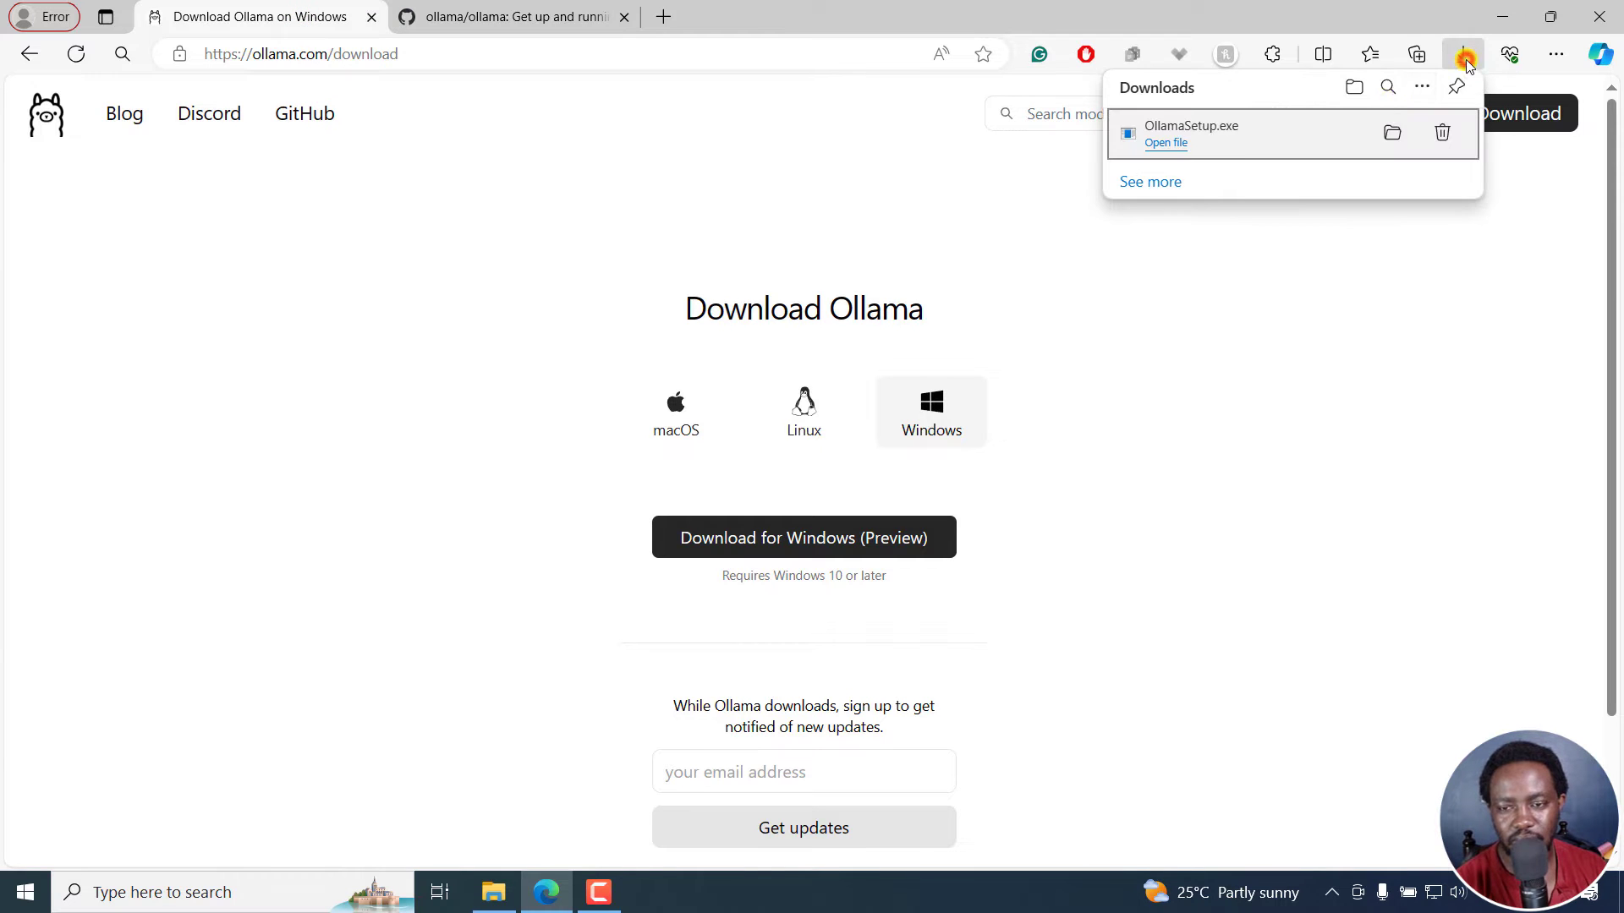
{"action": "left_click", "coordinate": [1233, 141]}
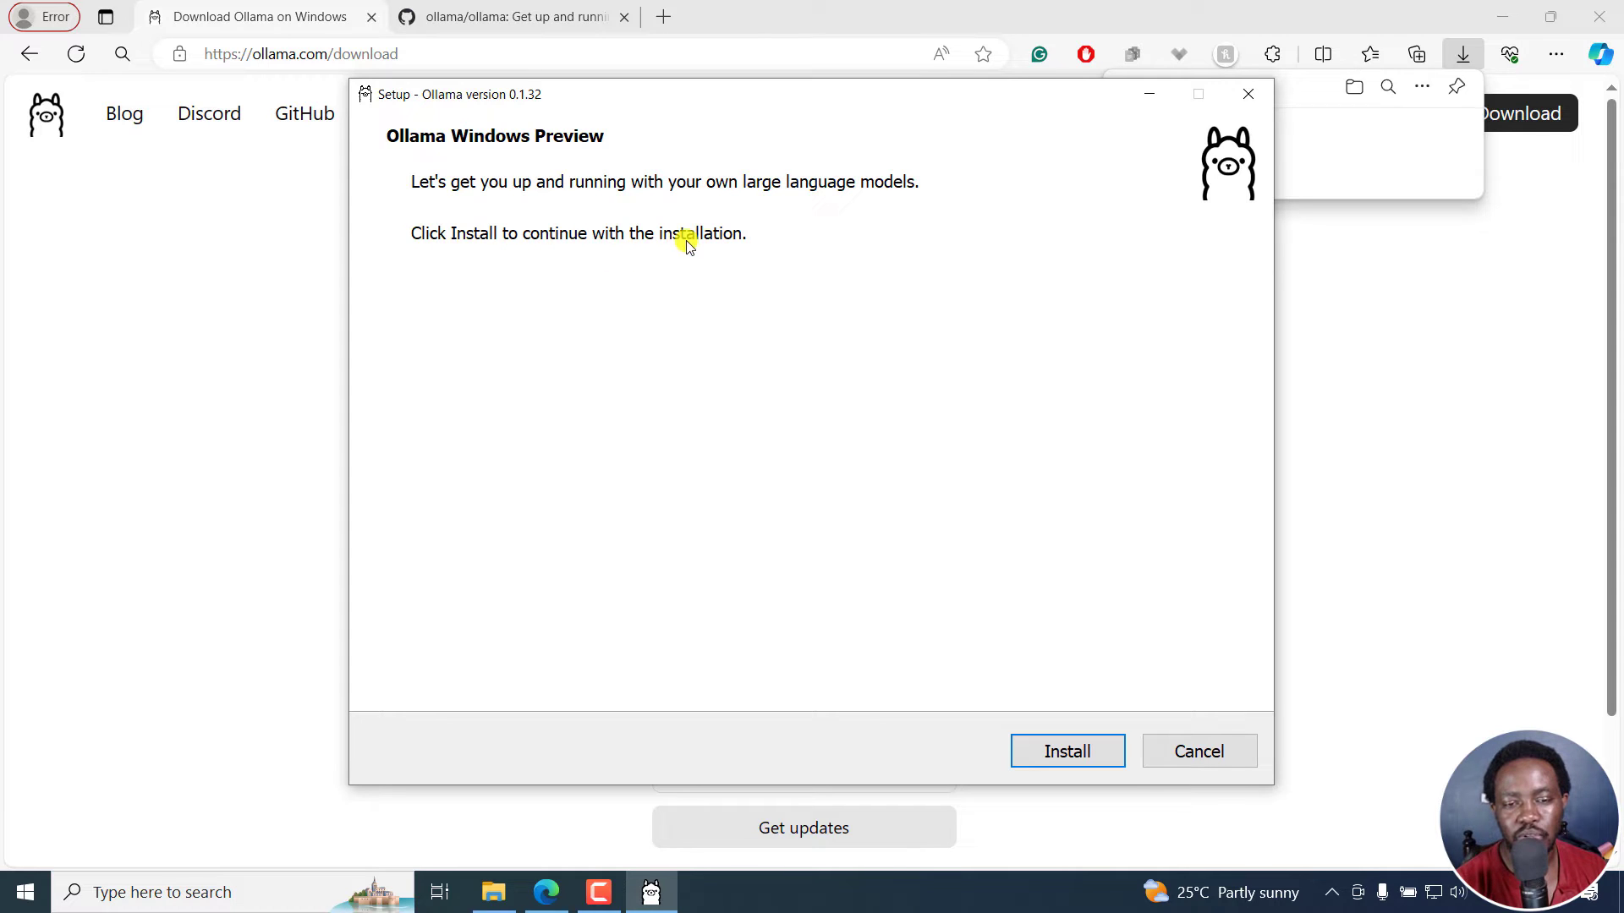
{"action": "left_click", "coordinate": [1067, 755]}
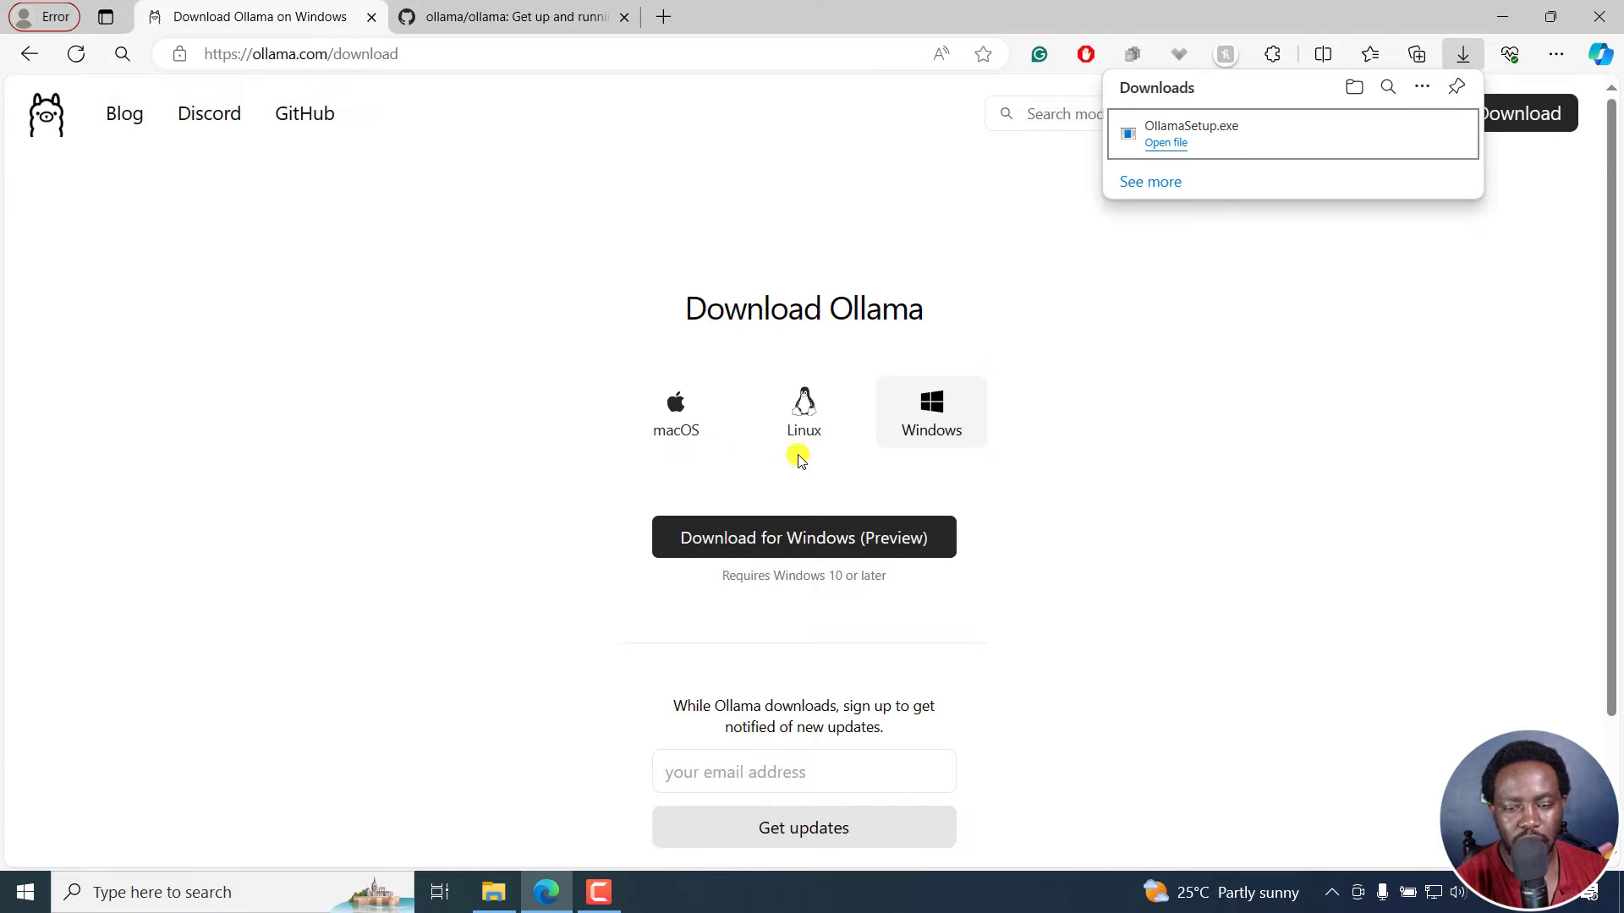
Launch the Ollama app by searching 'ollama' in Windows search
{"action": "left_click", "coordinate": [1232, 434]}
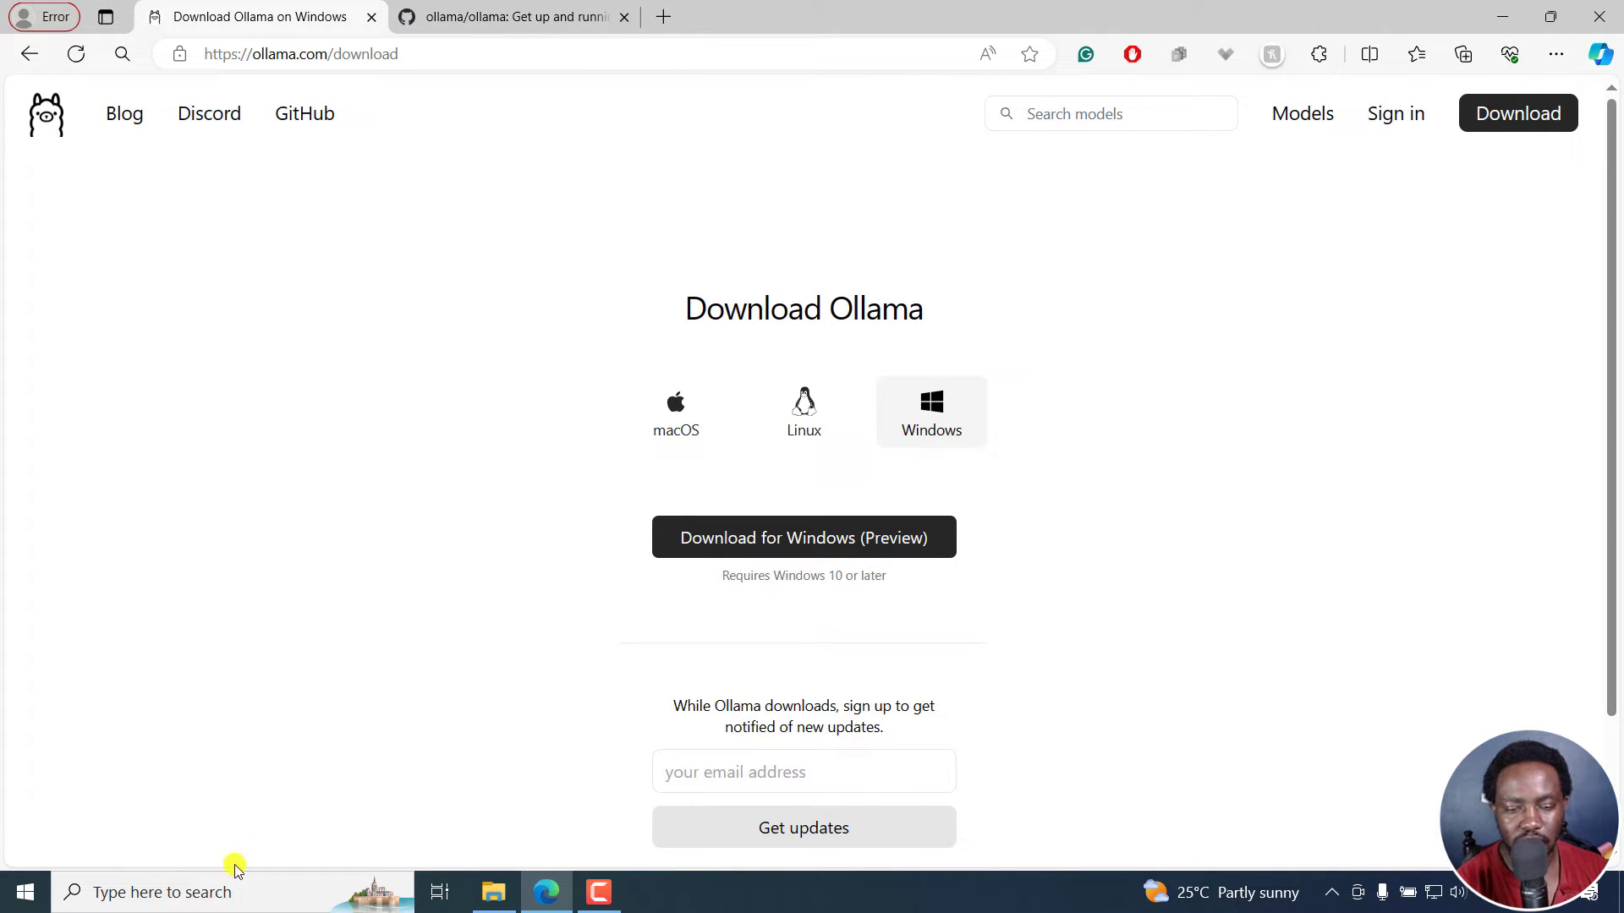
{"action": "left_click", "coordinate": [170, 891]}
{"action": "type", "text": "o"}
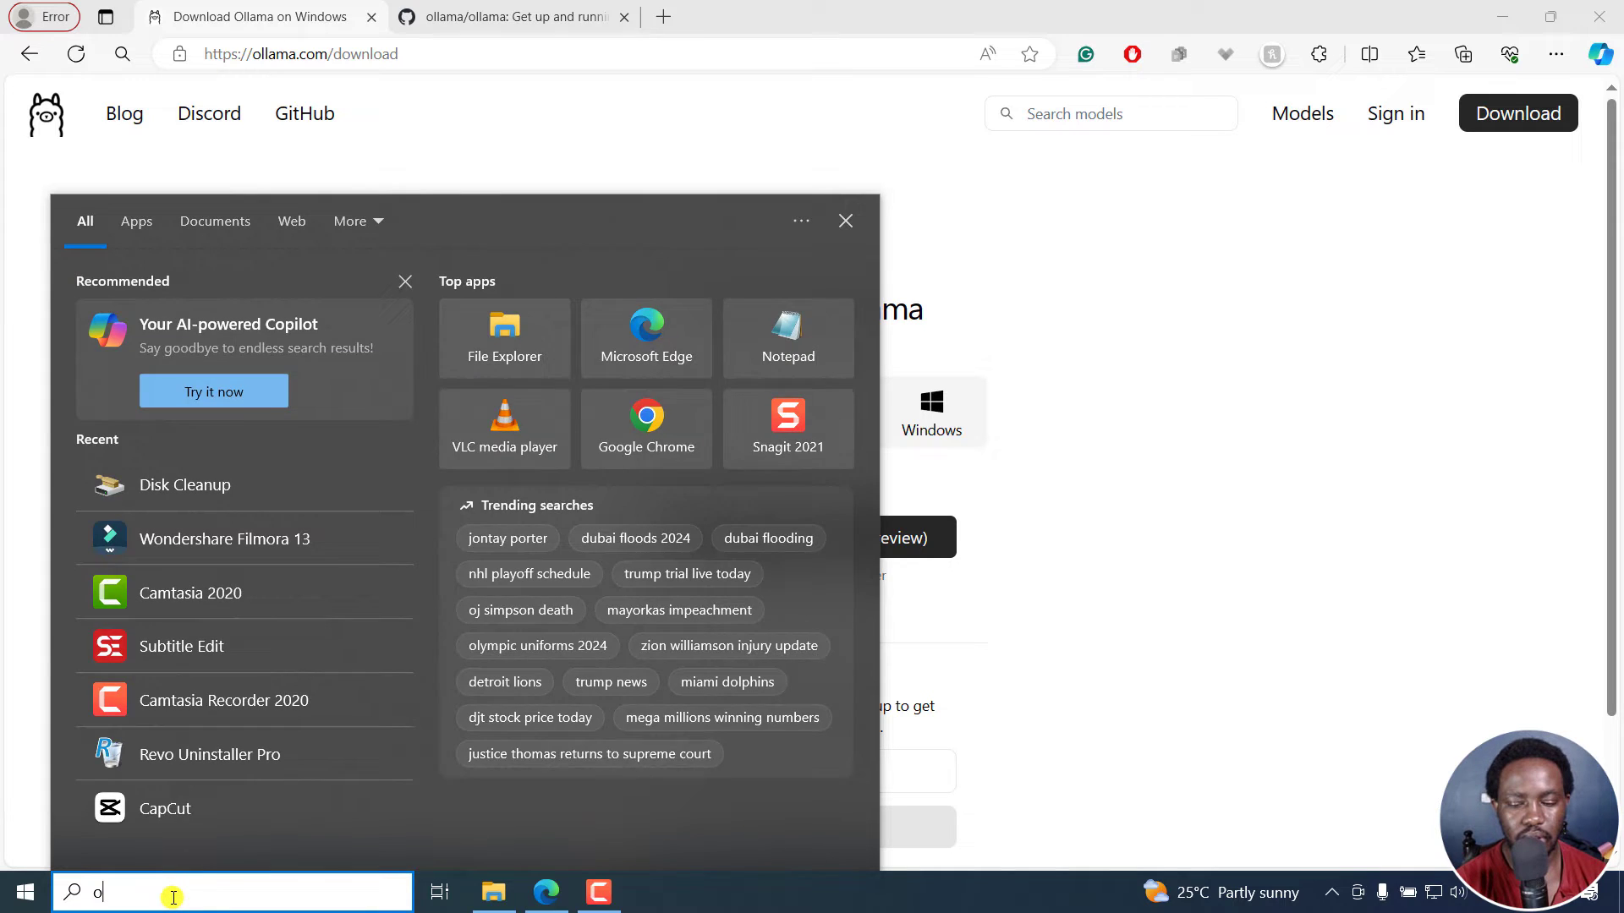
{"action": "type", "text": "llama"}
{"action": "key", "text": "Return"}
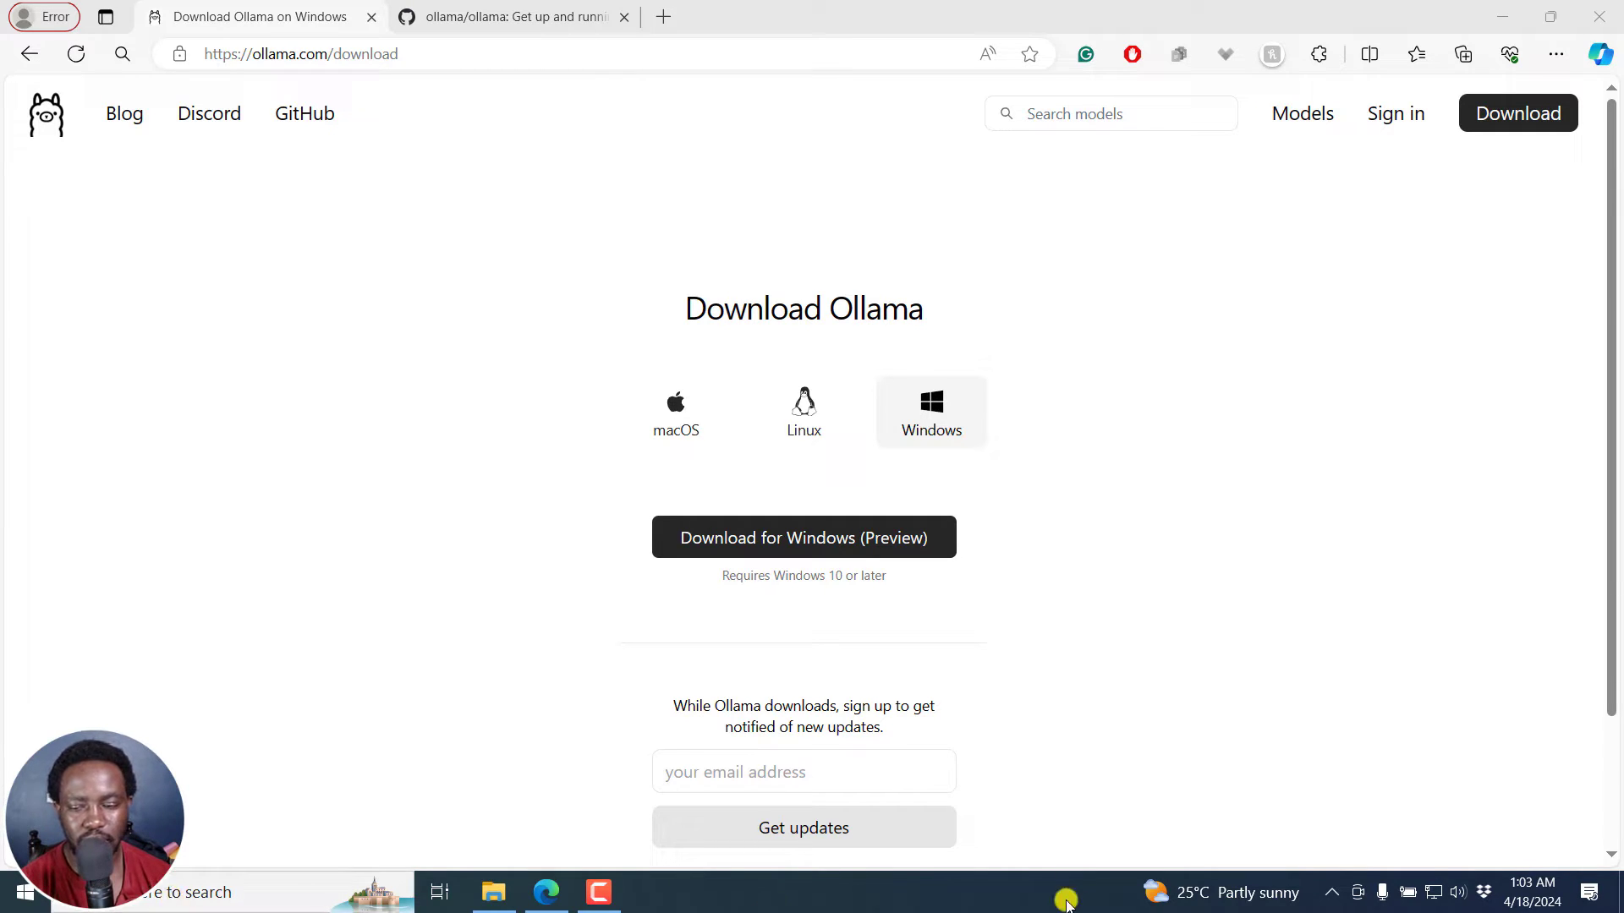
Confirm Ollama is running among the taskbar's hidden icons, then return the browser to ollama.com
{"action": "left_click", "coordinate": [1332, 894]}
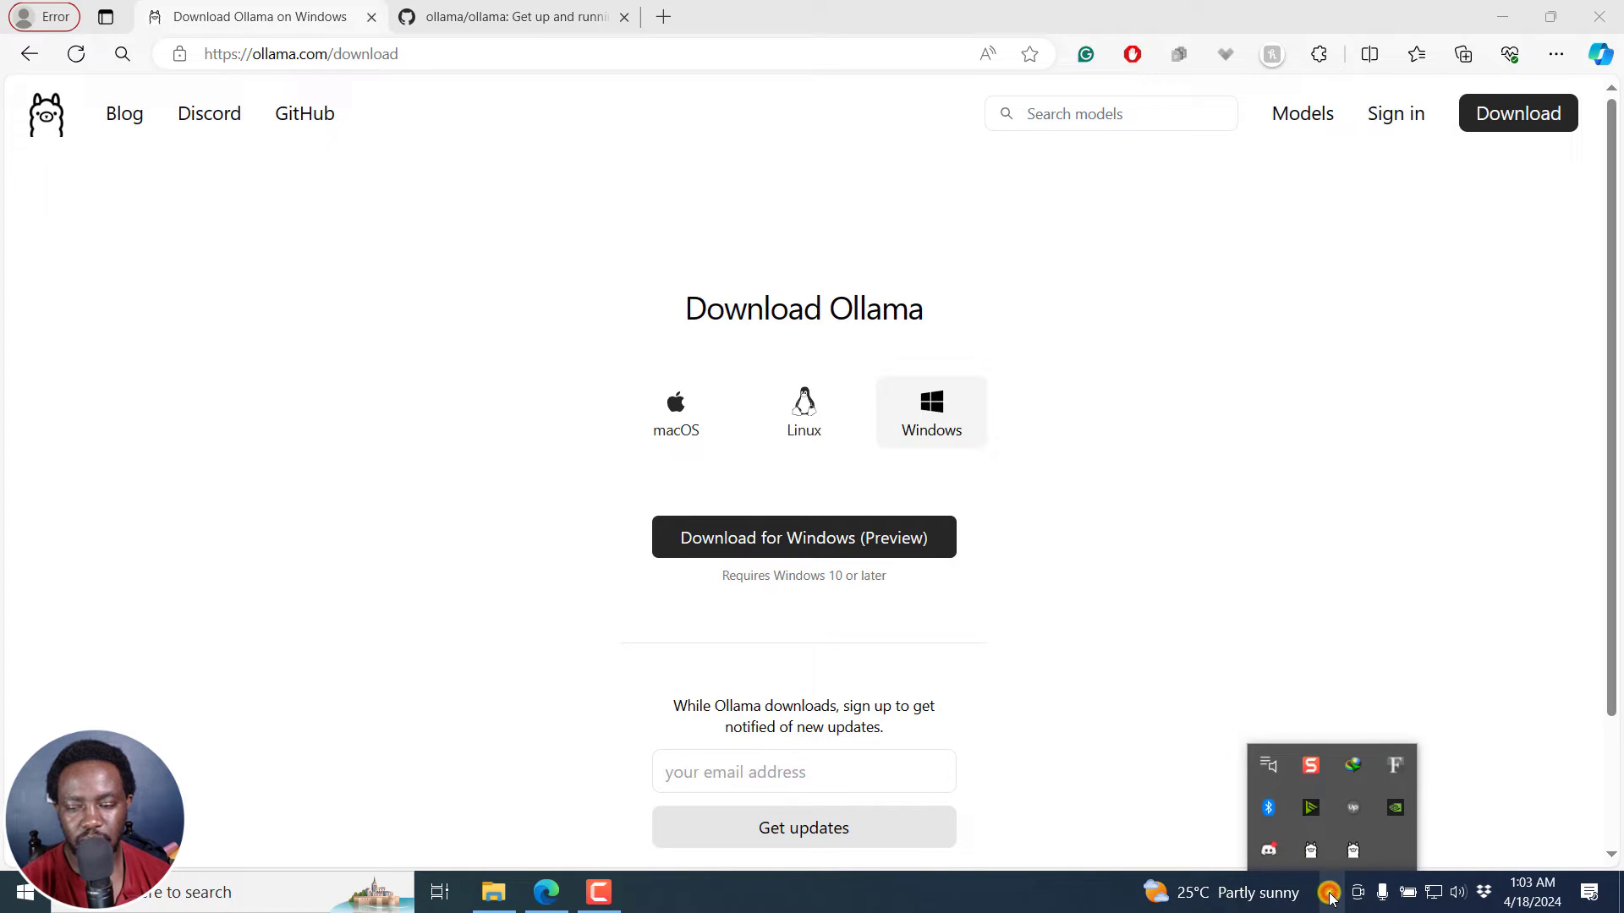
{"action": "right_click", "coordinate": [1312, 852]}
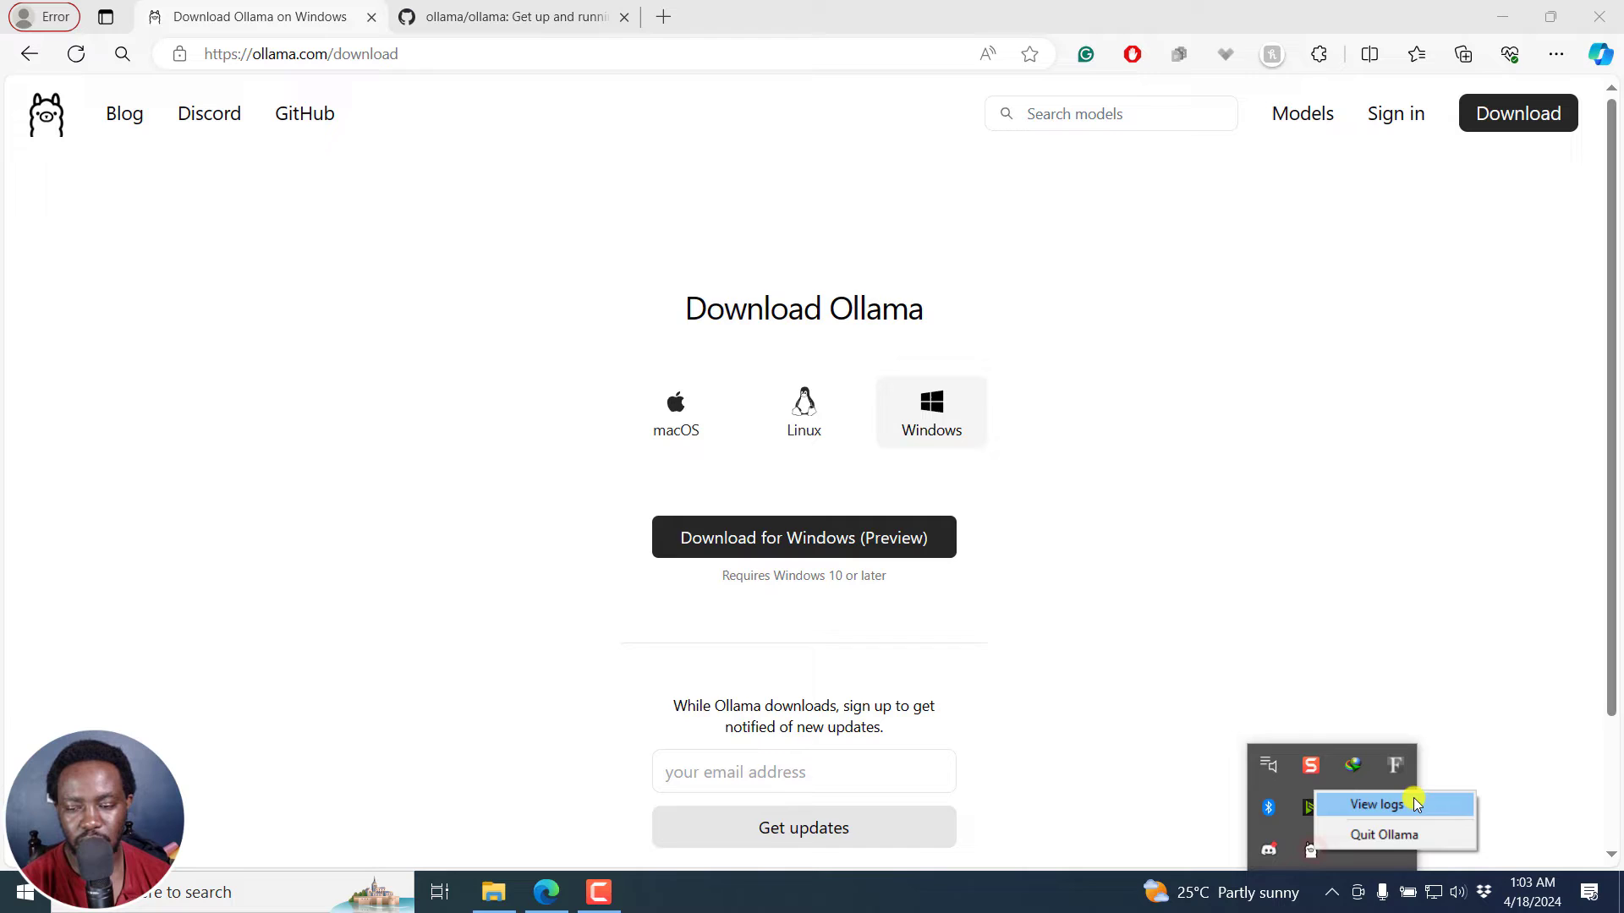
{"action": "left_click", "coordinate": [1337, 540]}
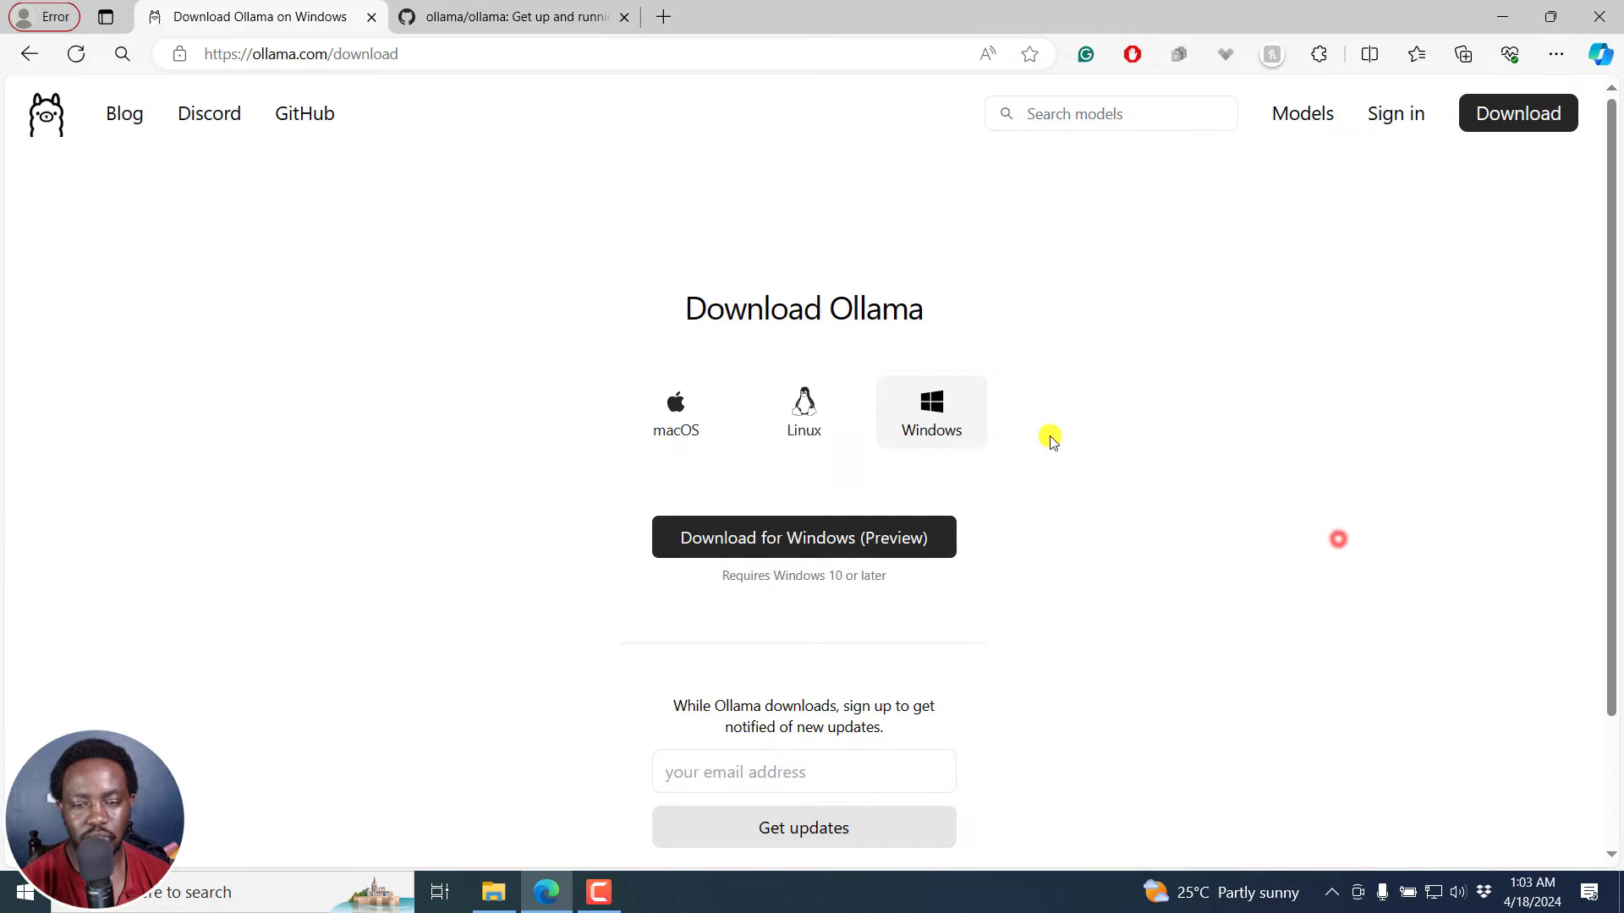
{"action": "left_click", "coordinate": [28, 53]}
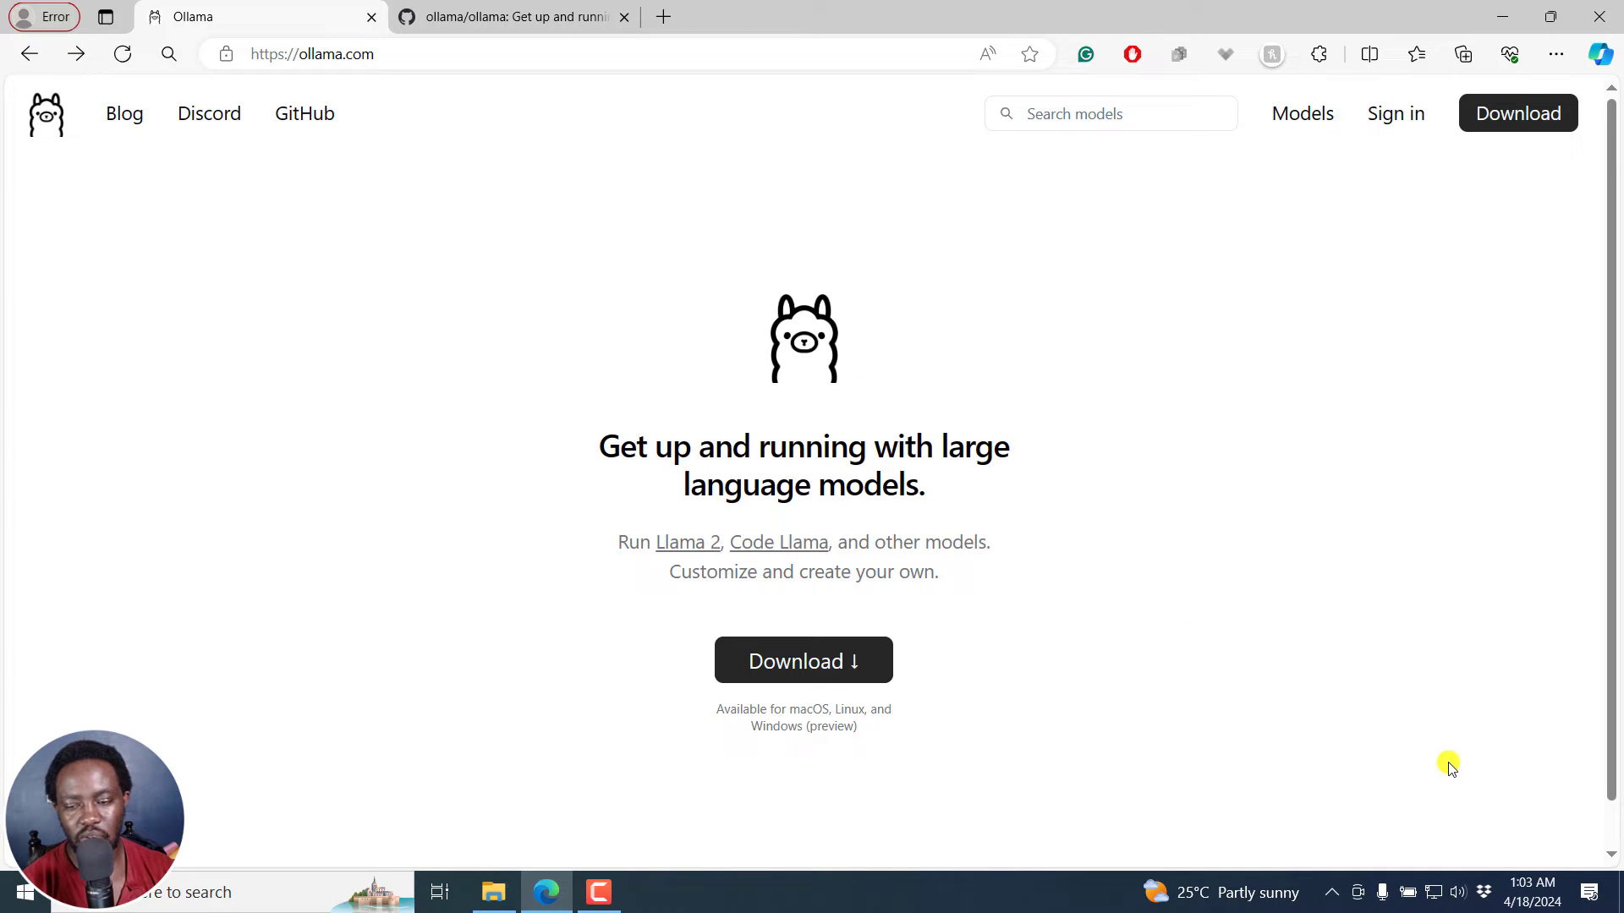
Open the Llama 2 model page and copy its 'ollama run llama2' command for the 3.8GB model
{"action": "left_click", "coordinate": [1332, 892]}
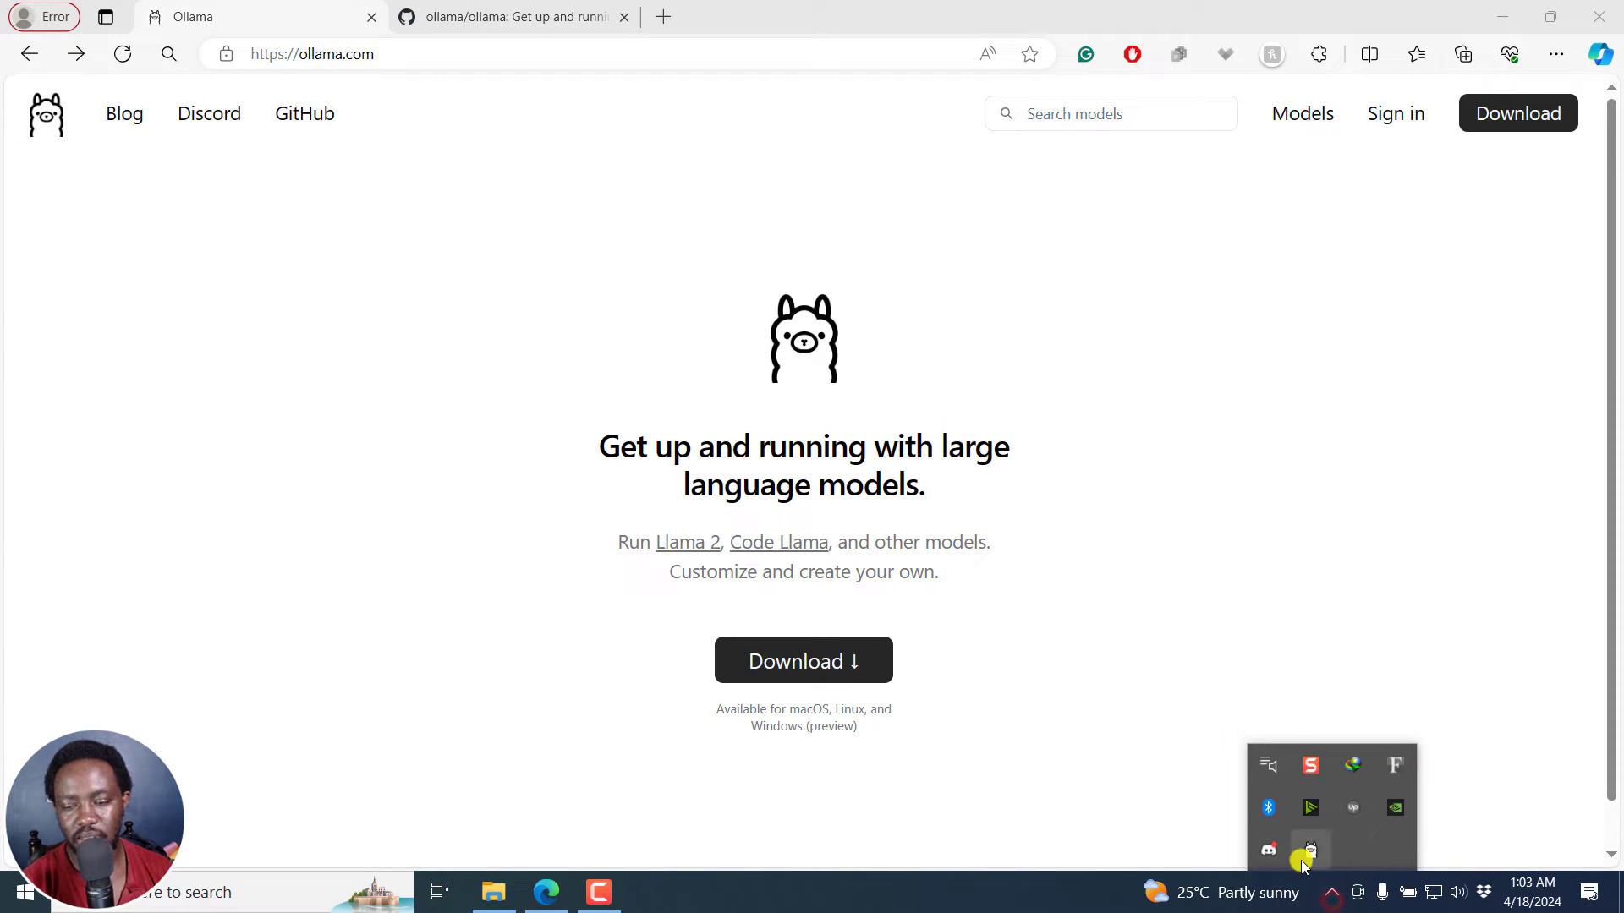
{"action": "left_click", "coordinate": [1312, 445]}
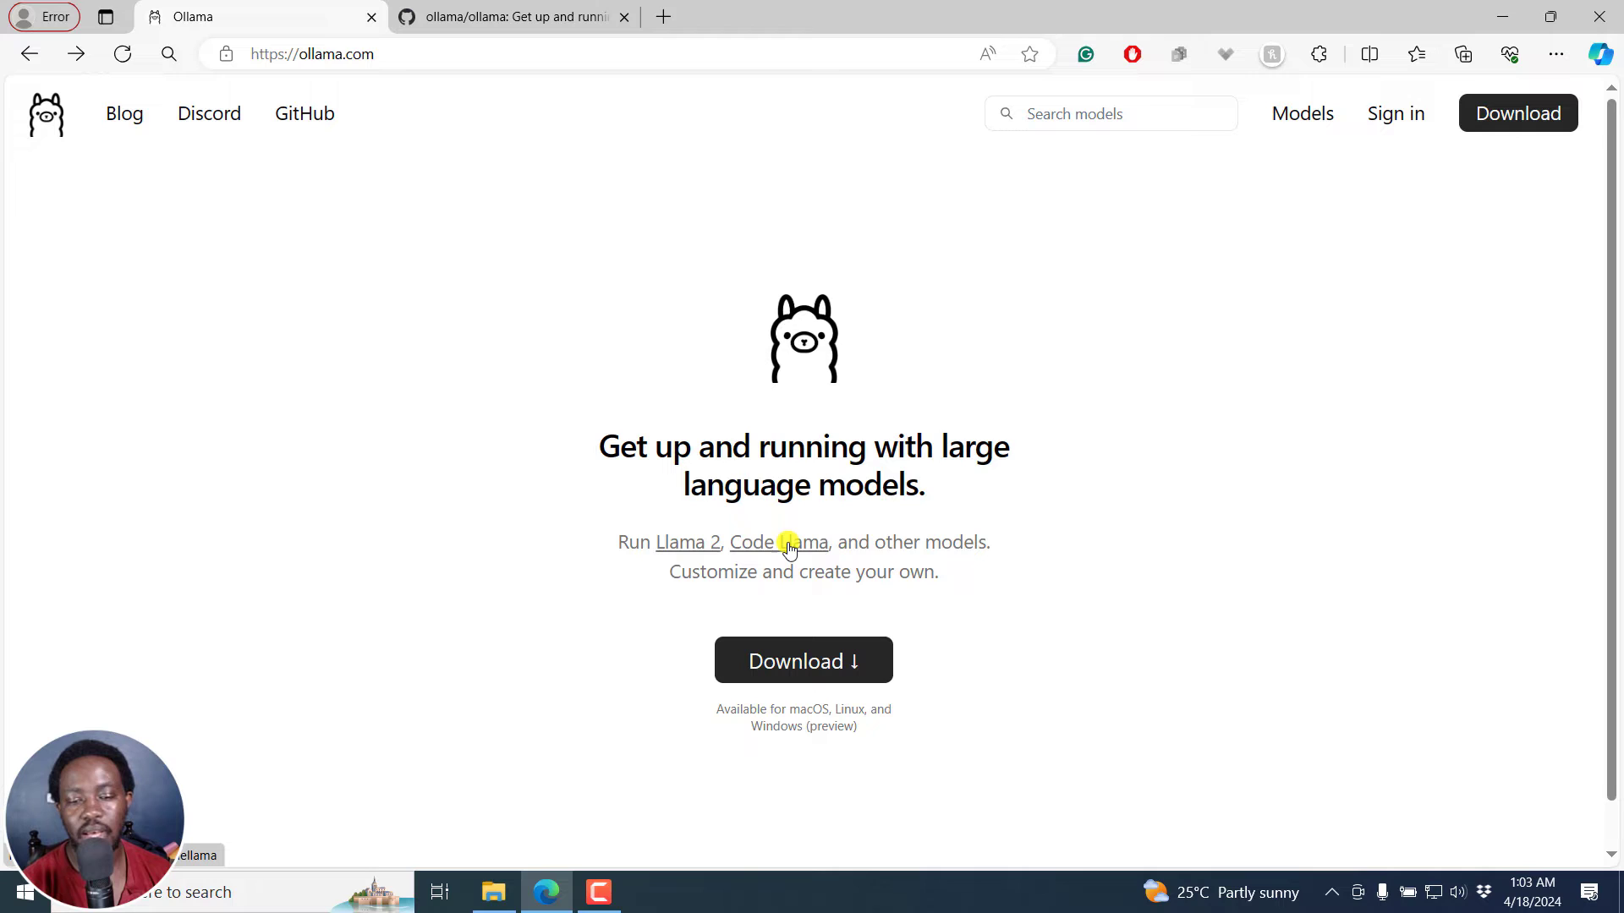
{"action": "left_click", "coordinate": [683, 544]}
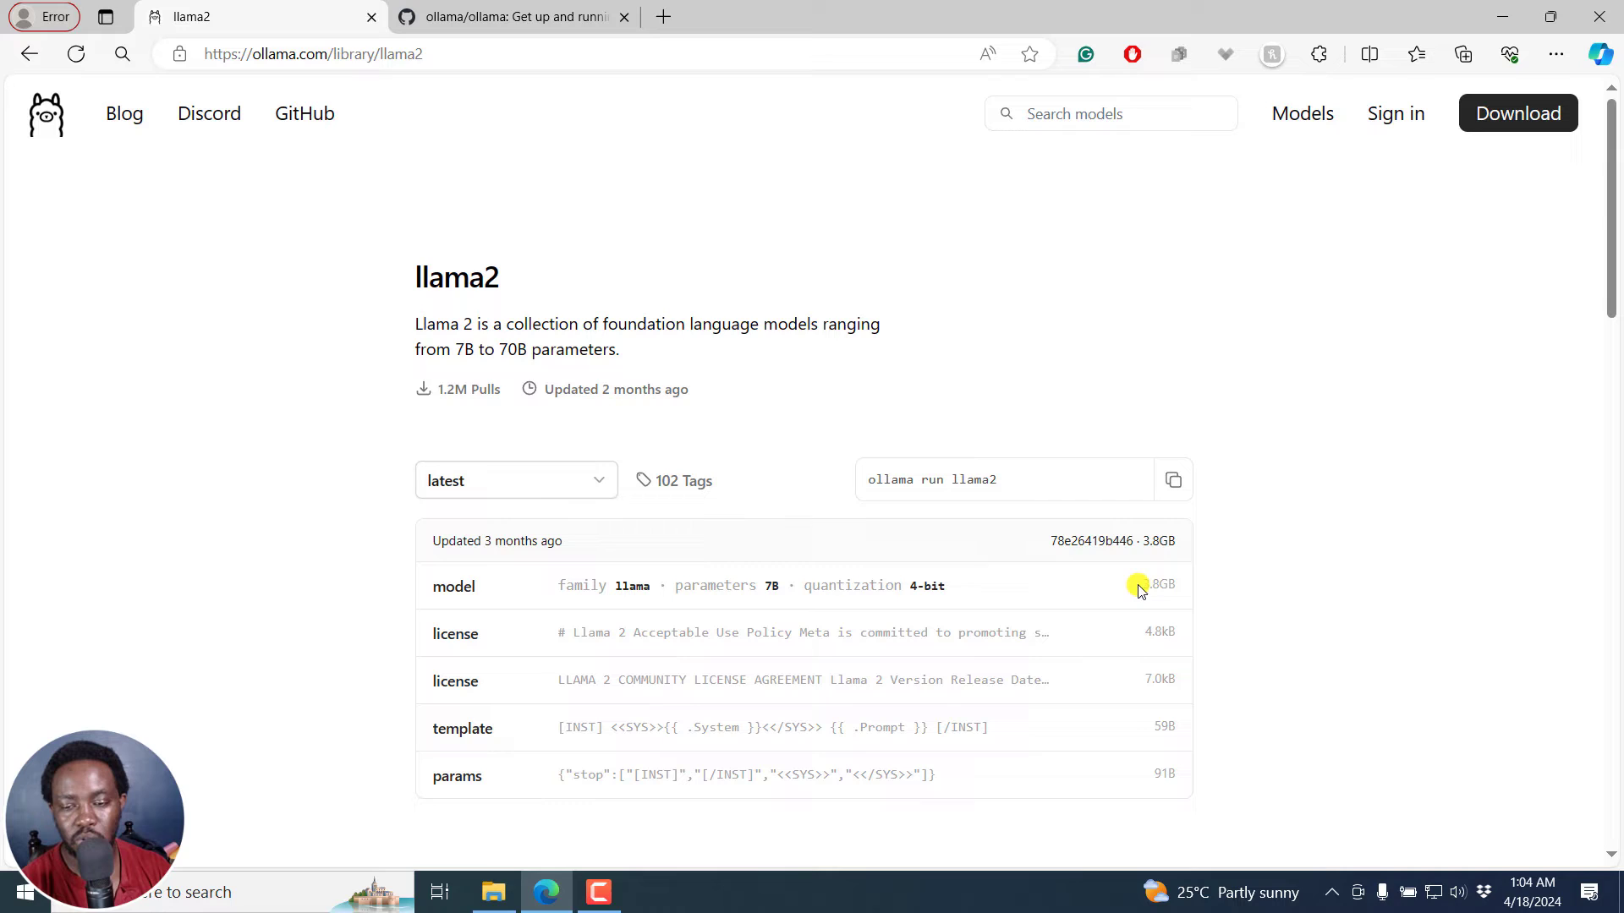
{"action": "left_click_drag", "start_coordinate": [1139, 590], "coordinate": [1178, 584]}
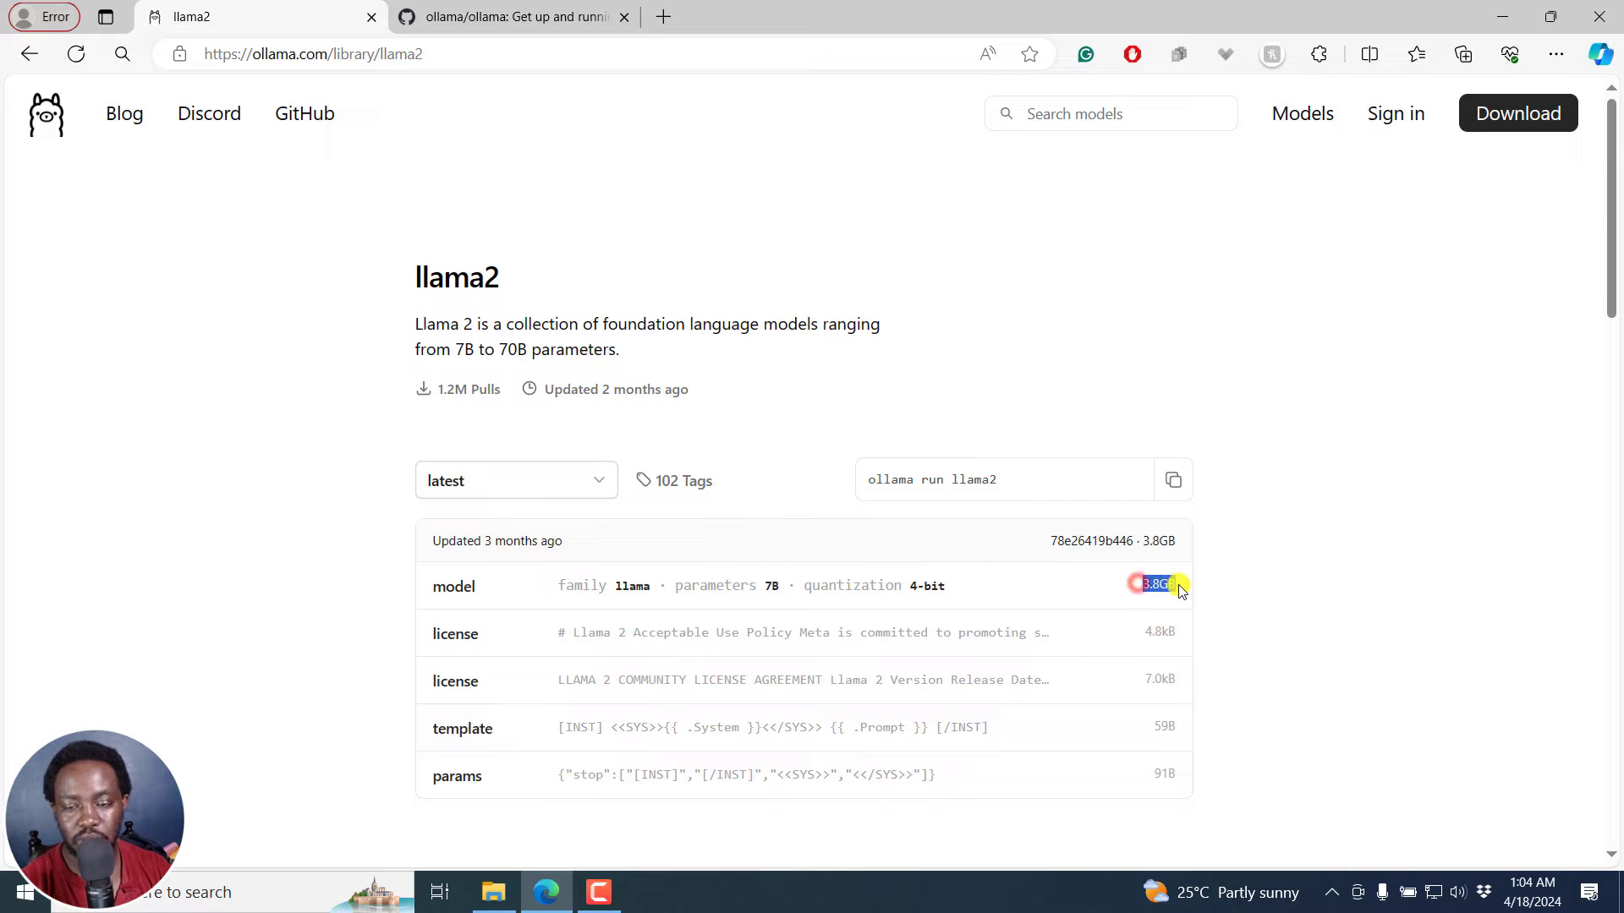
{"action": "left_click", "coordinate": [1389, 434]}
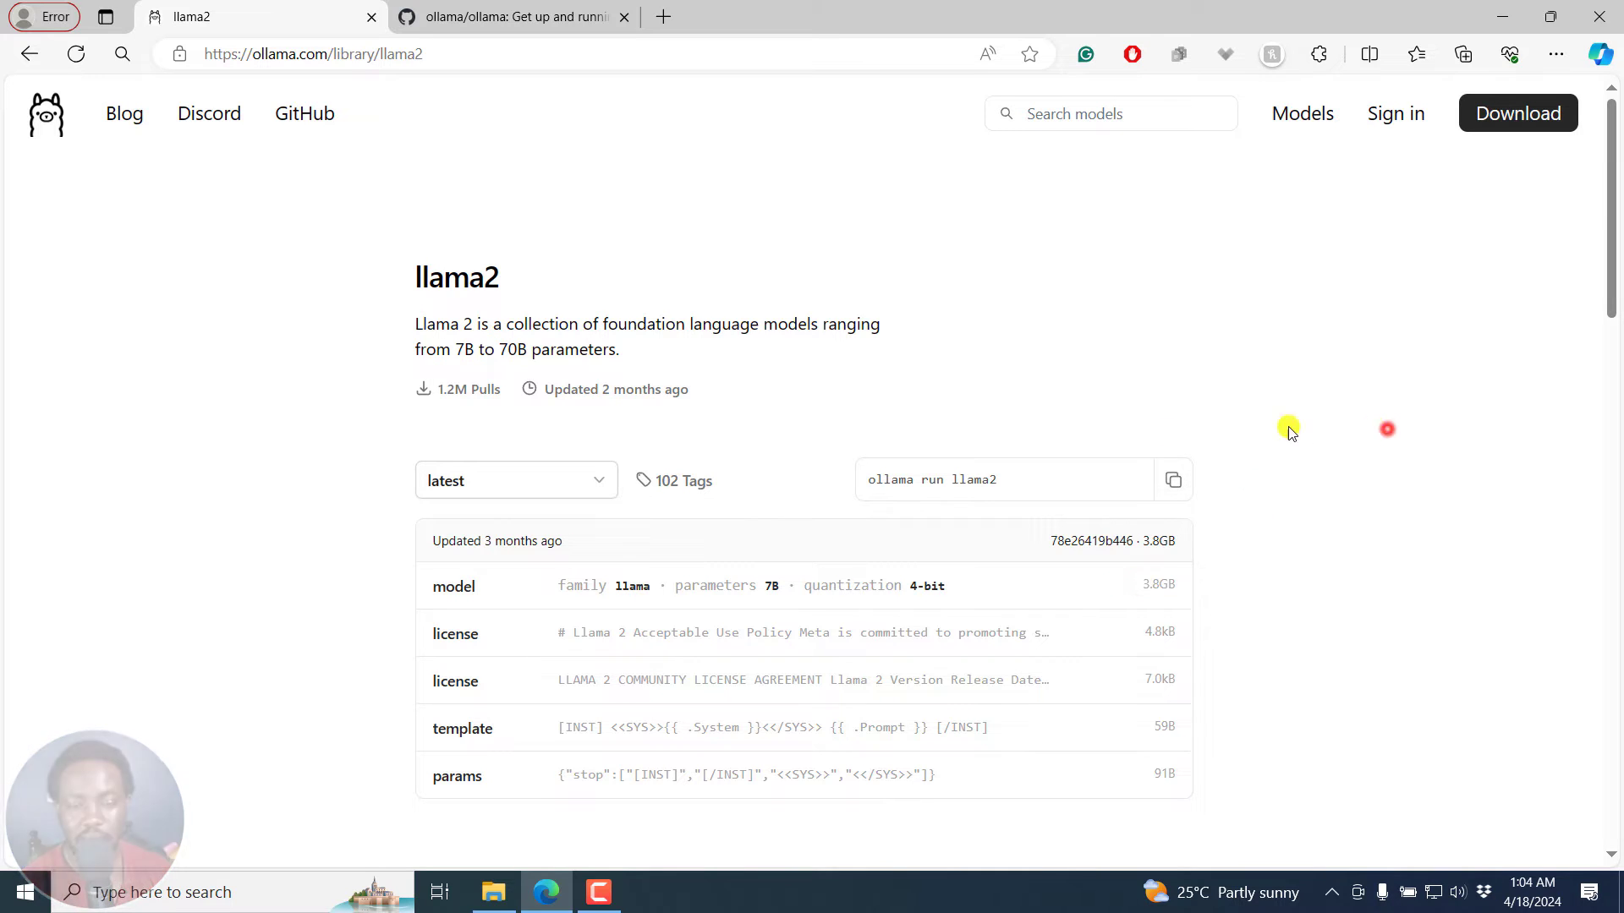
{"action": "left_click", "coordinate": [1174, 483]}
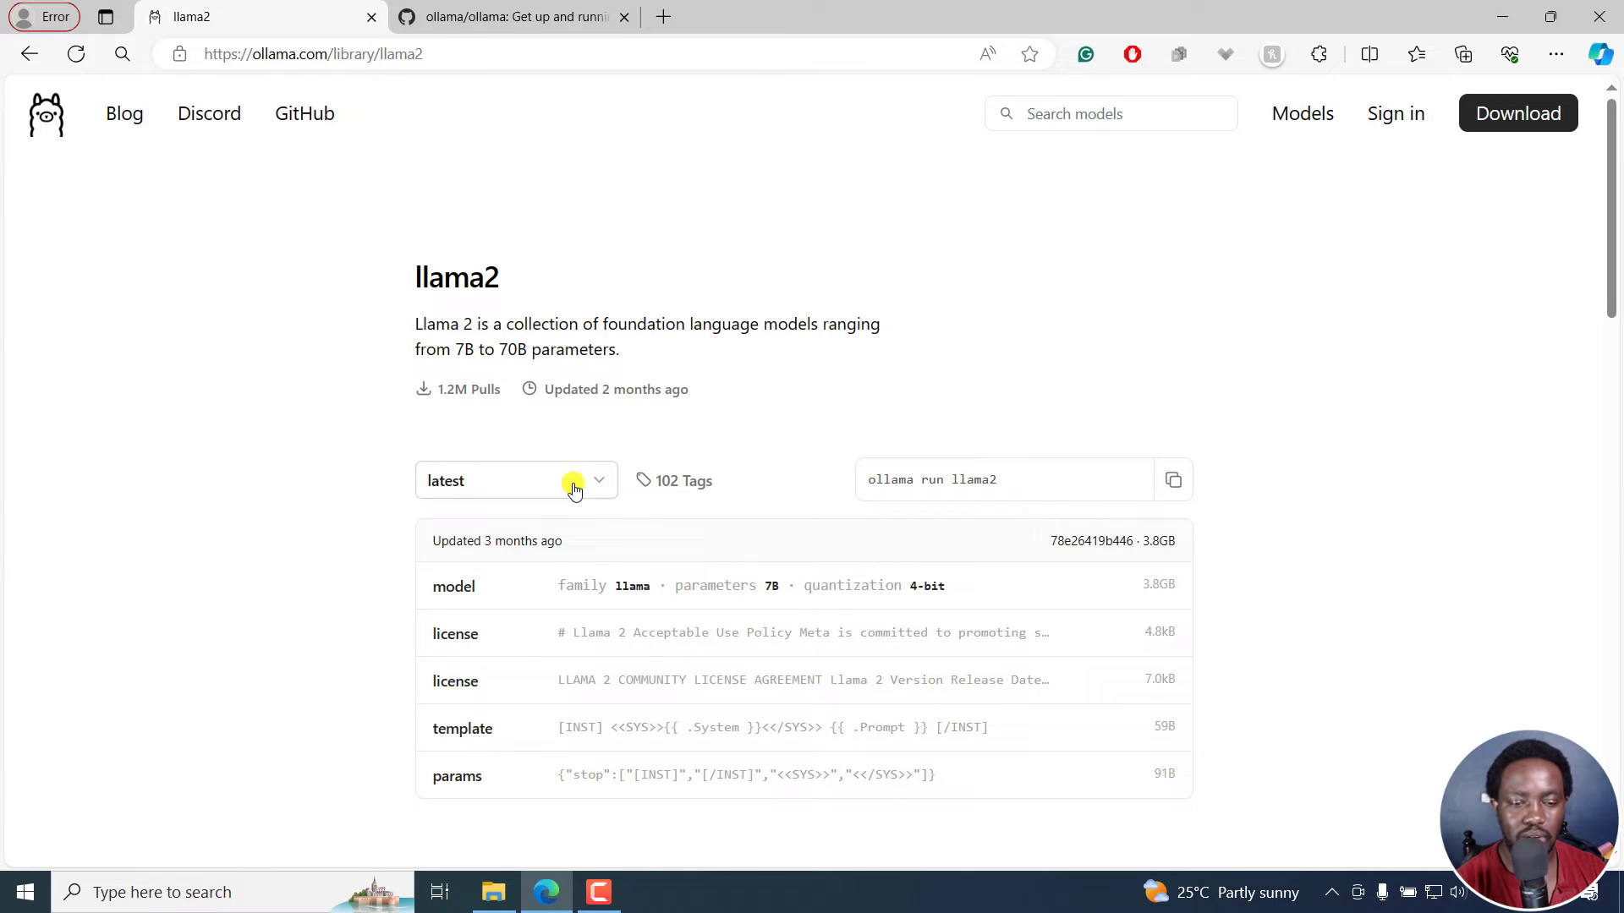
Open Command Prompt by searching 'comm' in Windows search
{"action": "left_click", "coordinate": [183, 901]}
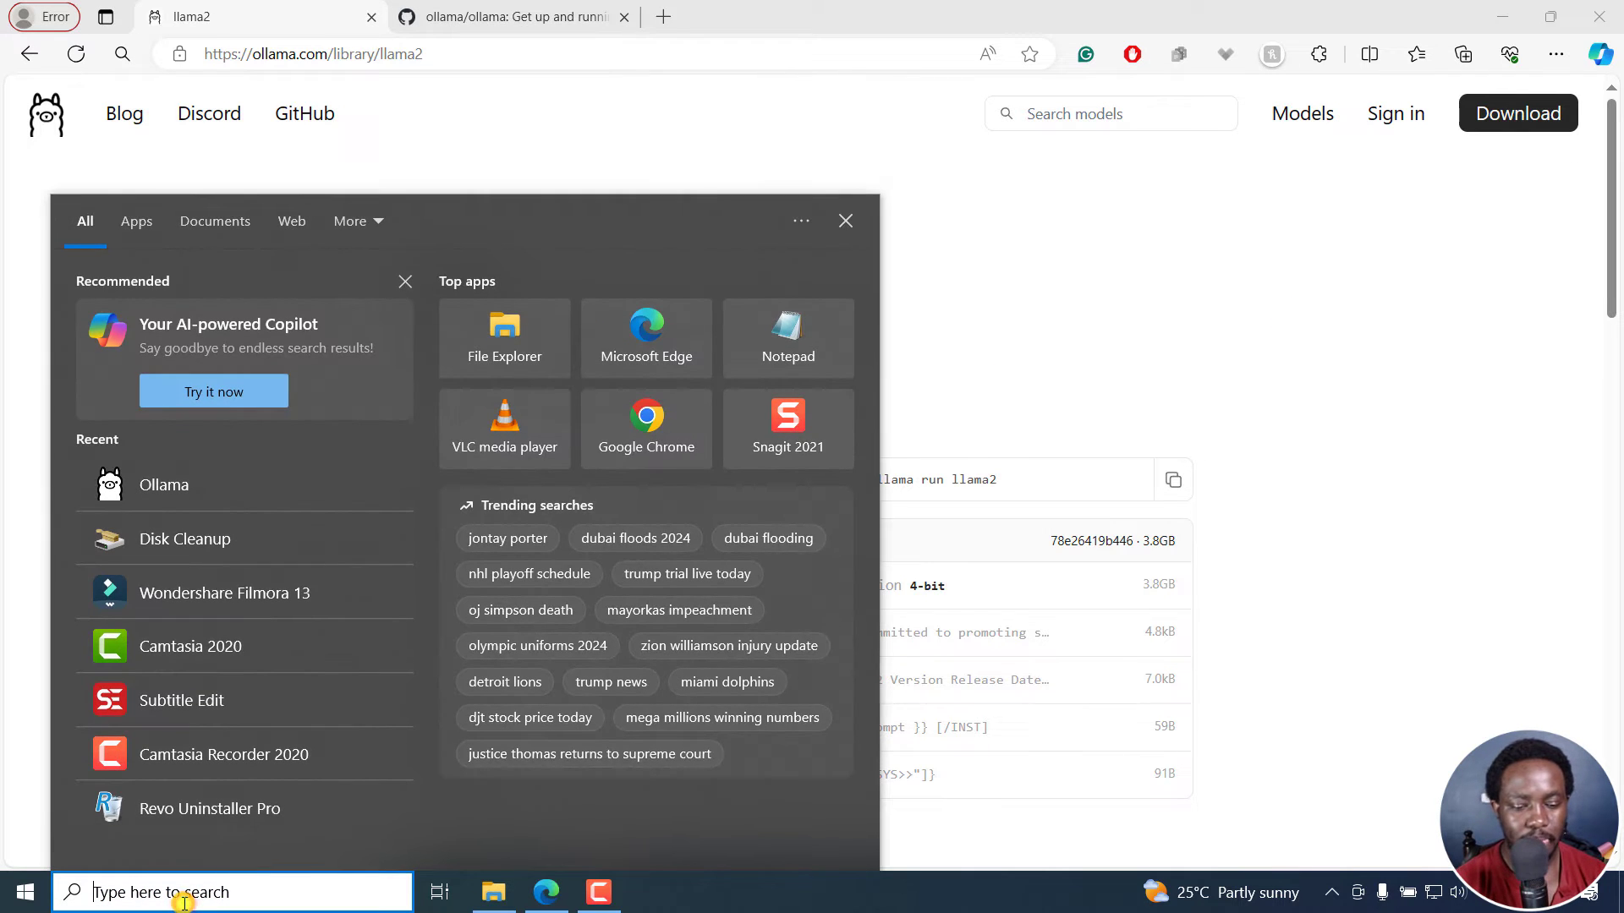
{"action": "type", "text": "comm"}
{"action": "key", "text": "Return"}
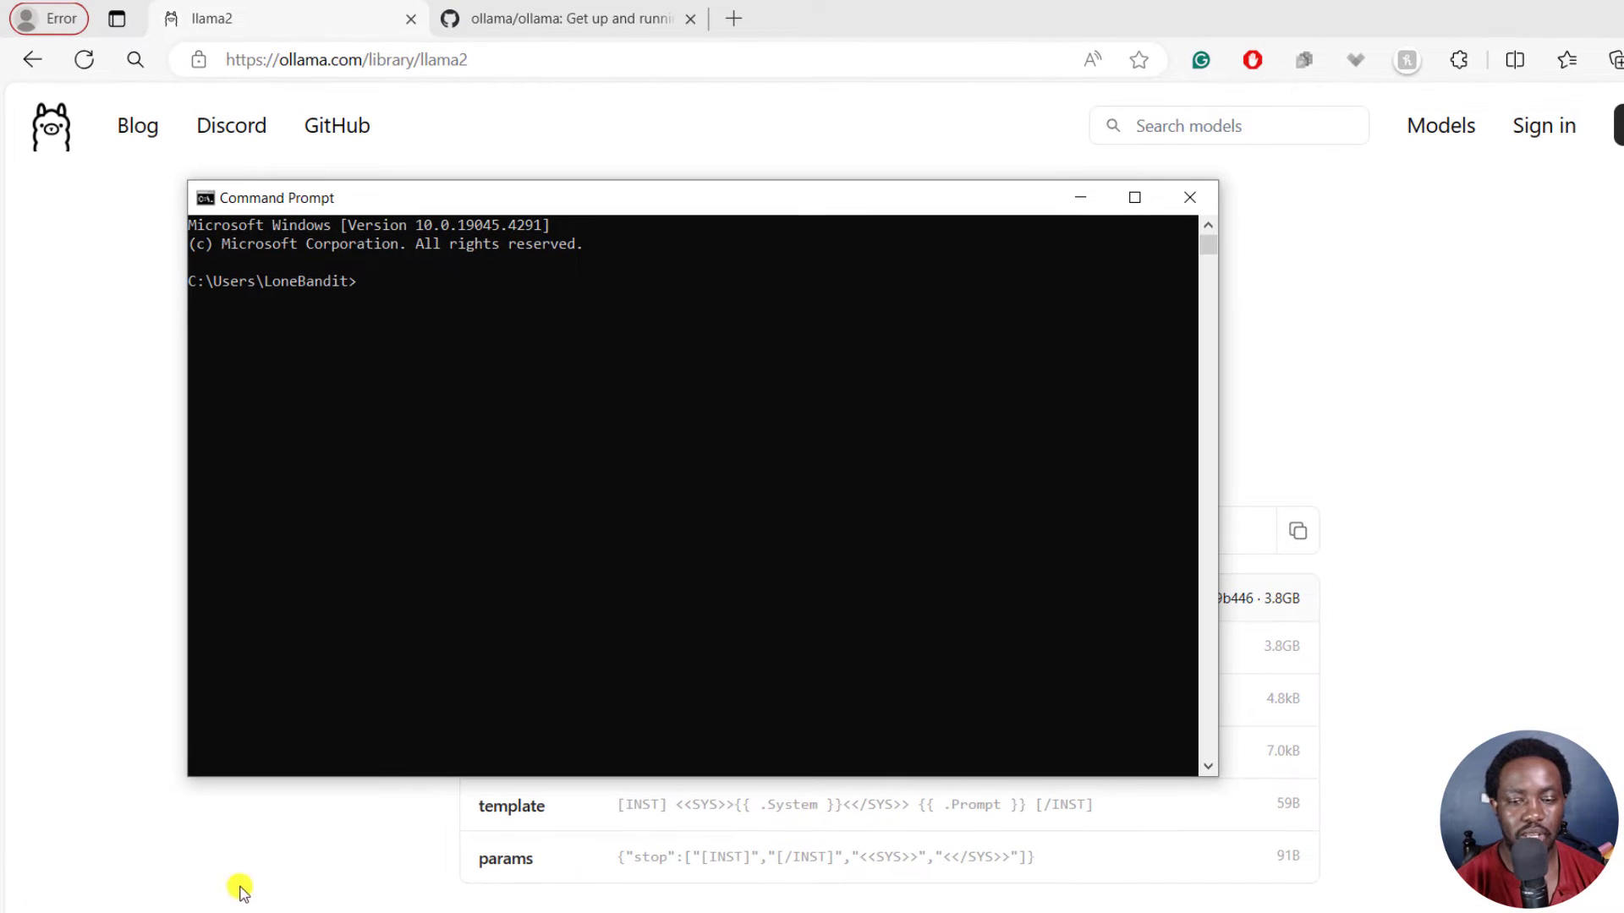
{"action": "left_click_drag", "start_coordinate": [952, 201], "coordinate": [758, 207]}
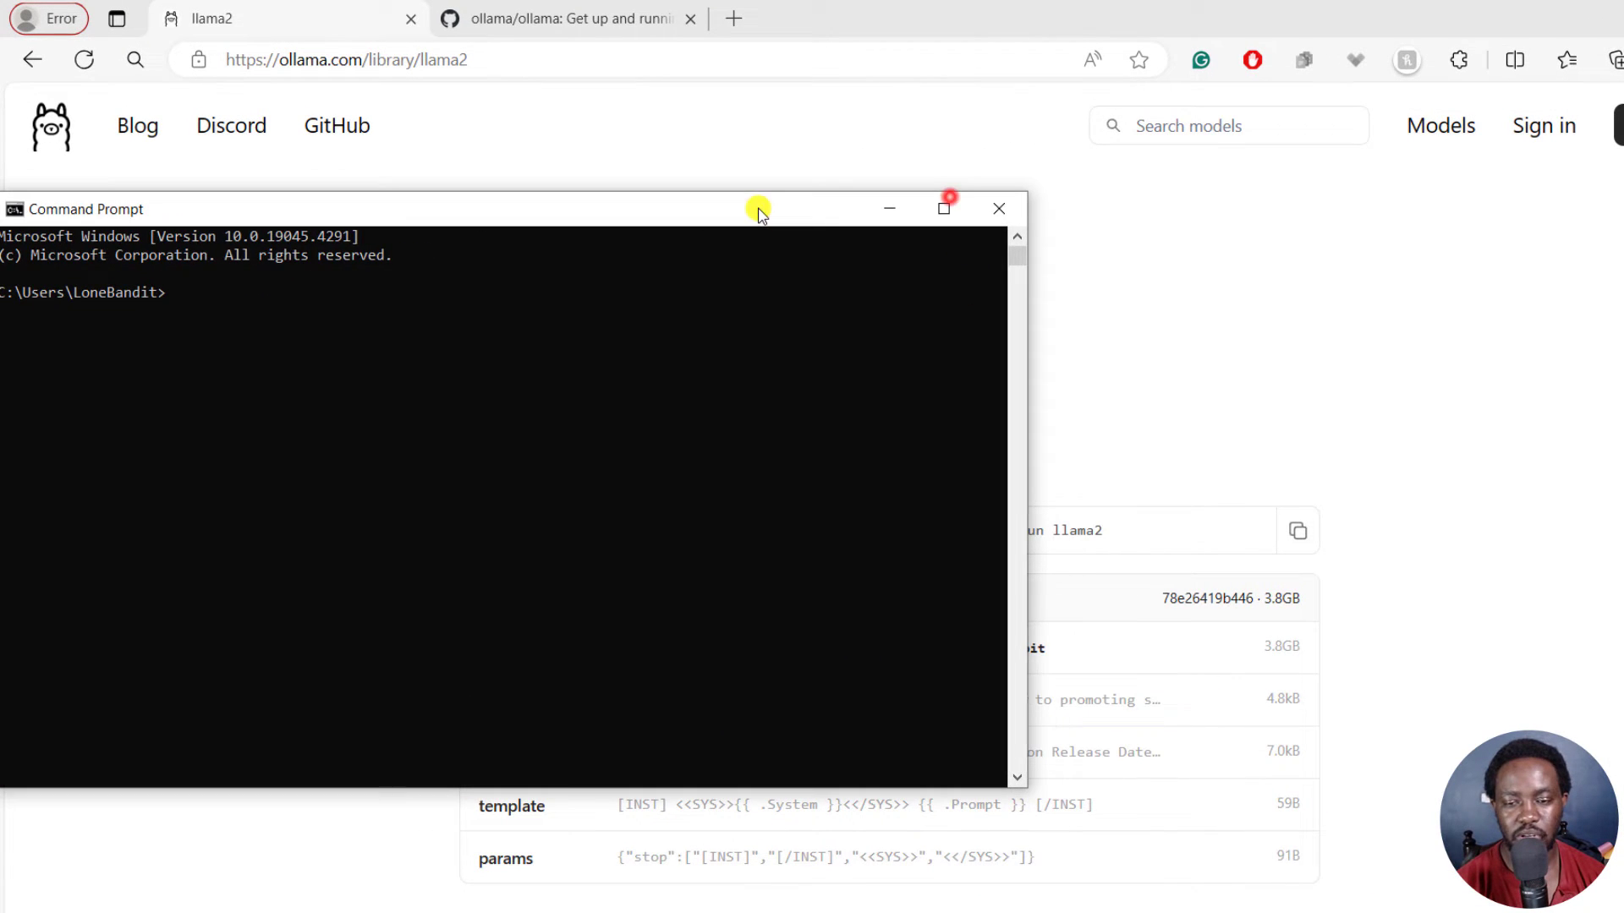
Paste and run 'ollama run llama2' in Command Prompt to start pulling the 3.8 GB model
{"action": "left_click", "coordinate": [1298, 532]}
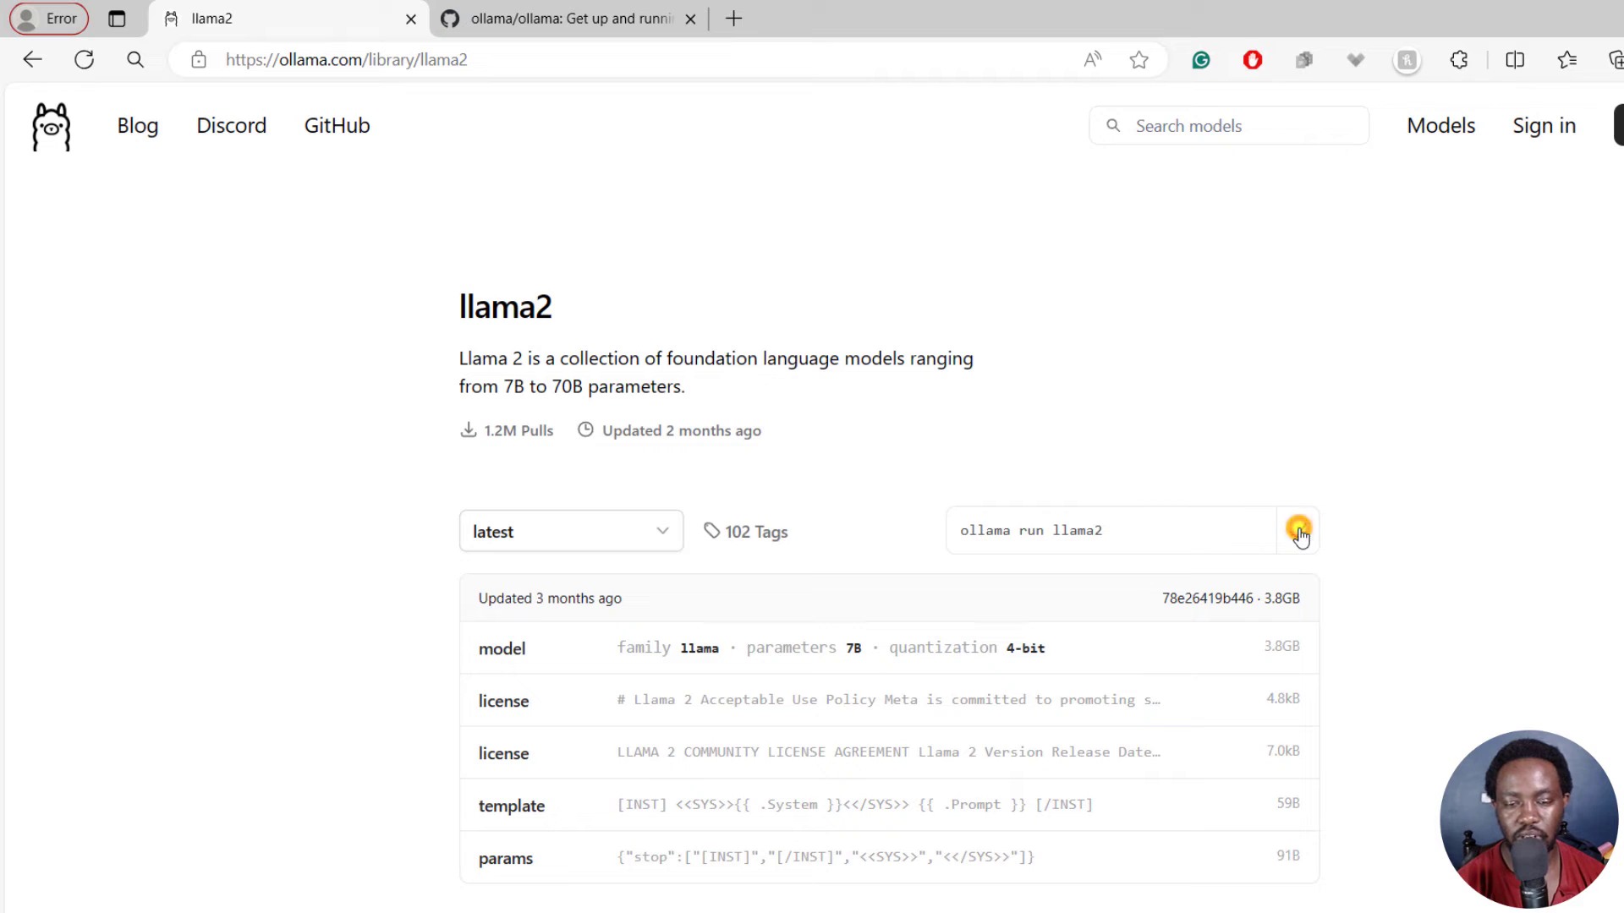
{"action": "key", "text": "alt+Tab"}
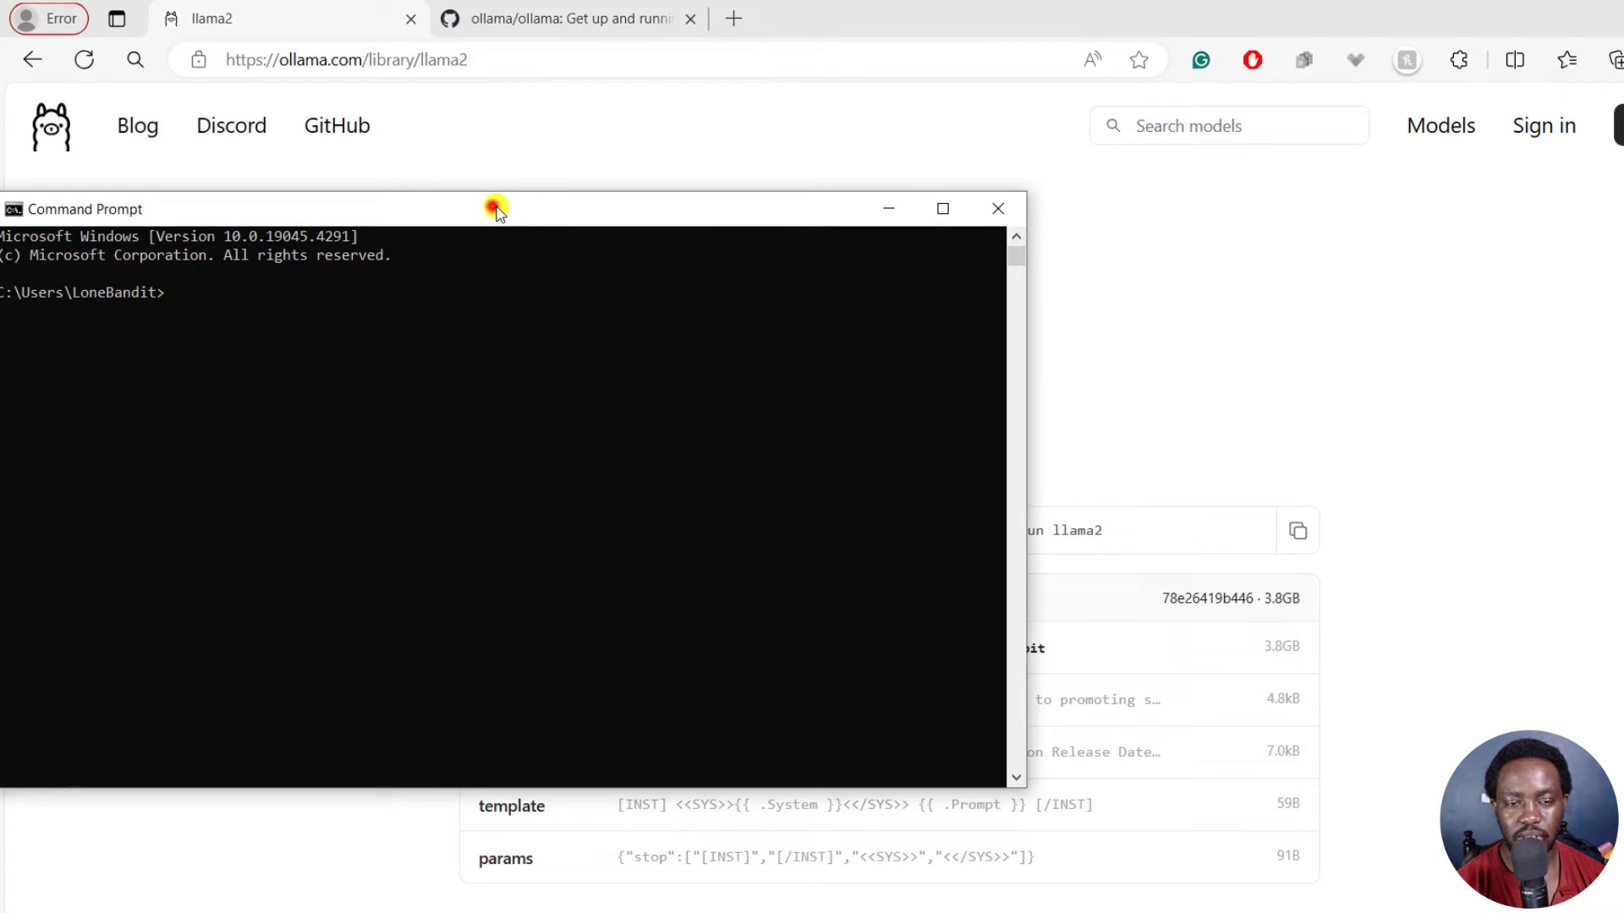
{"action": "left_click_drag", "start_coordinate": [496, 210], "coordinate": [734, 218]}
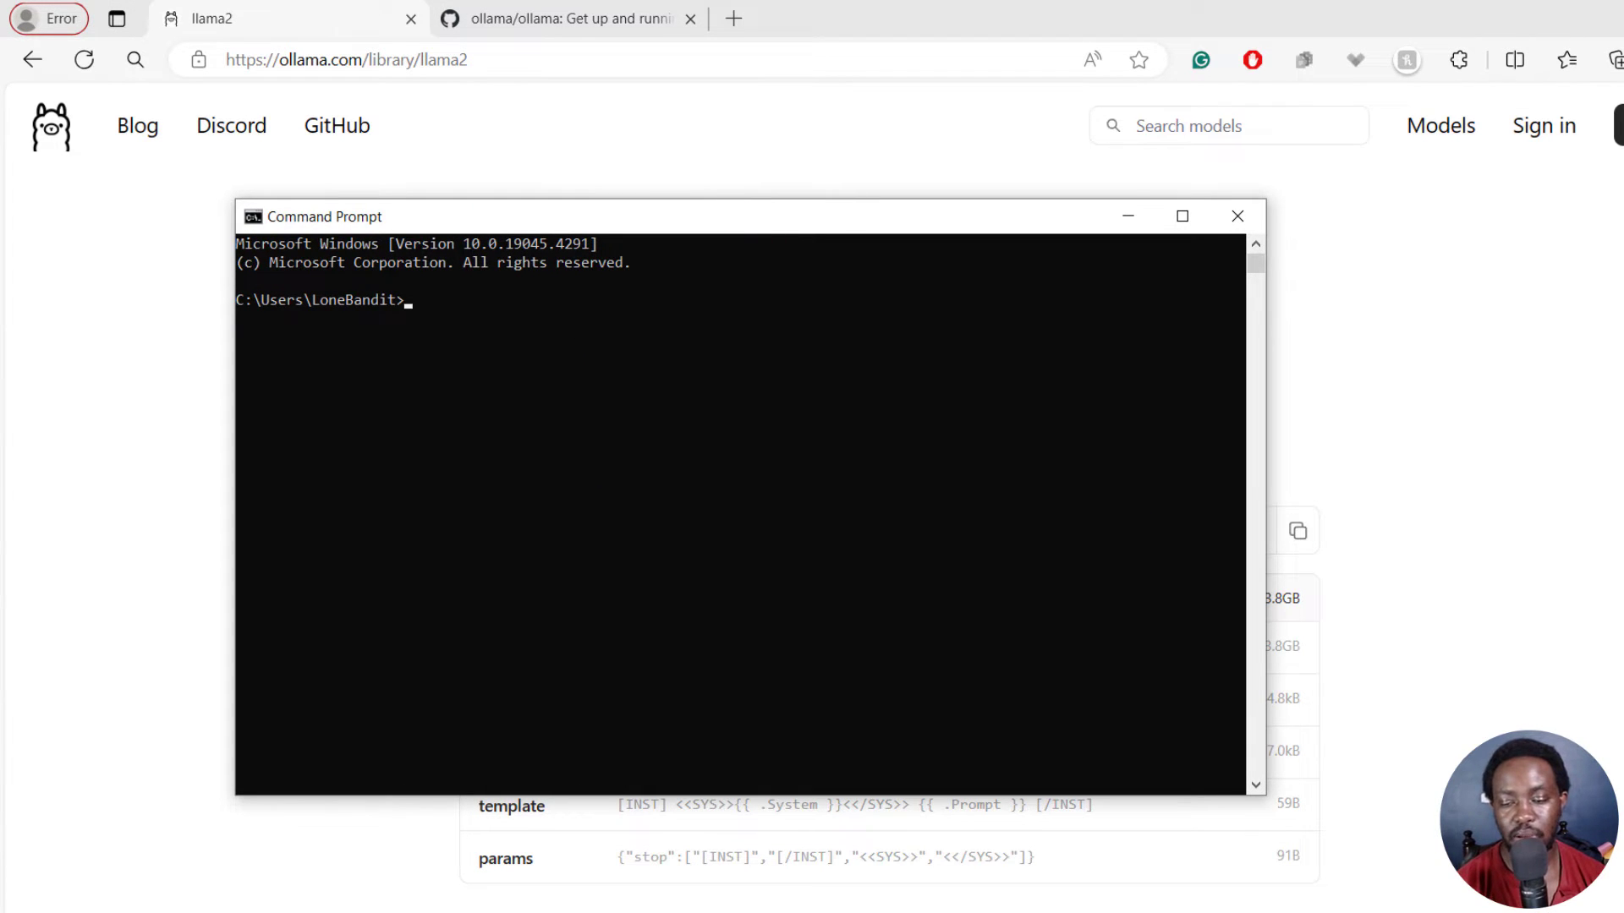
{"action": "left_click", "coordinate": [1404, 909]}
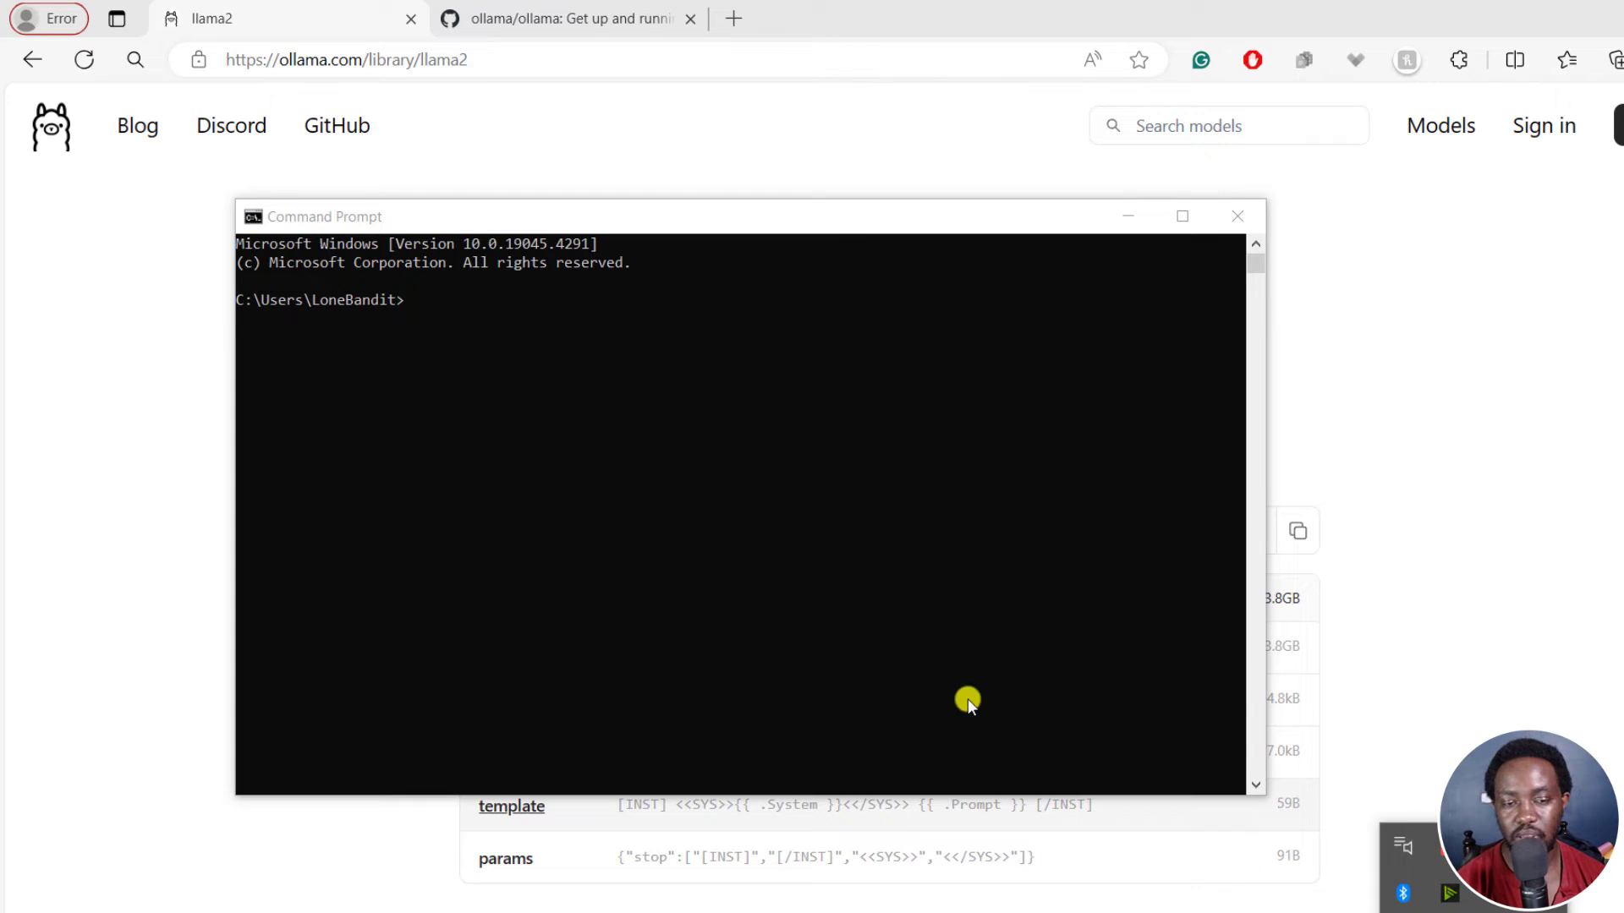
{"action": "left_click", "coordinate": [531, 312]}
{"action": "key", "text": "ctrl+v"}
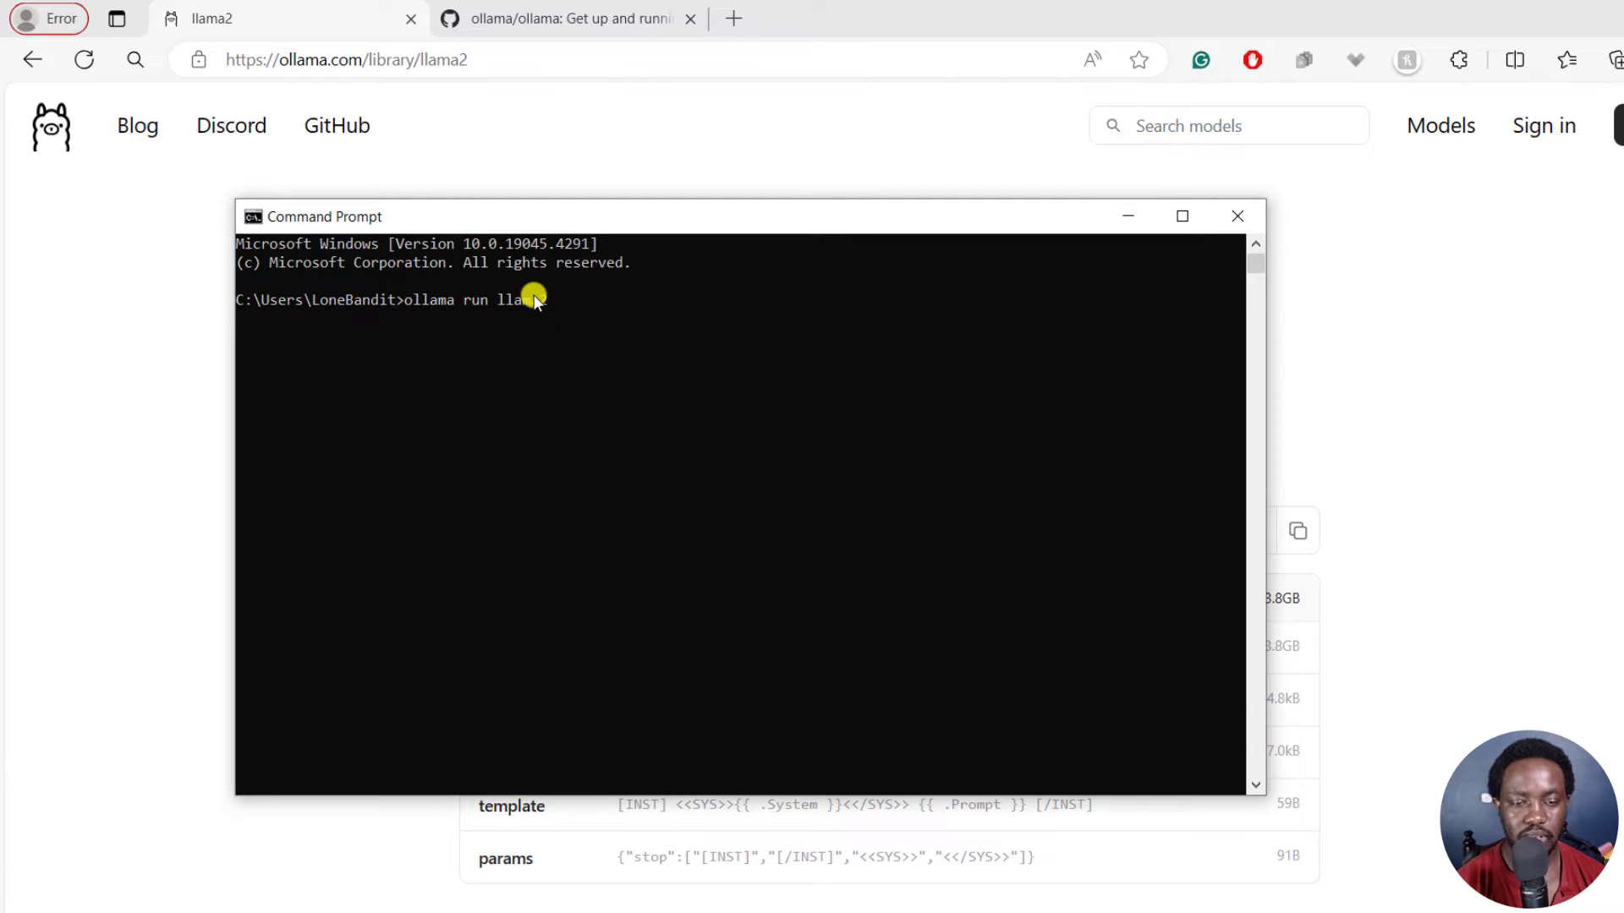
{"action": "key", "text": "Return"}
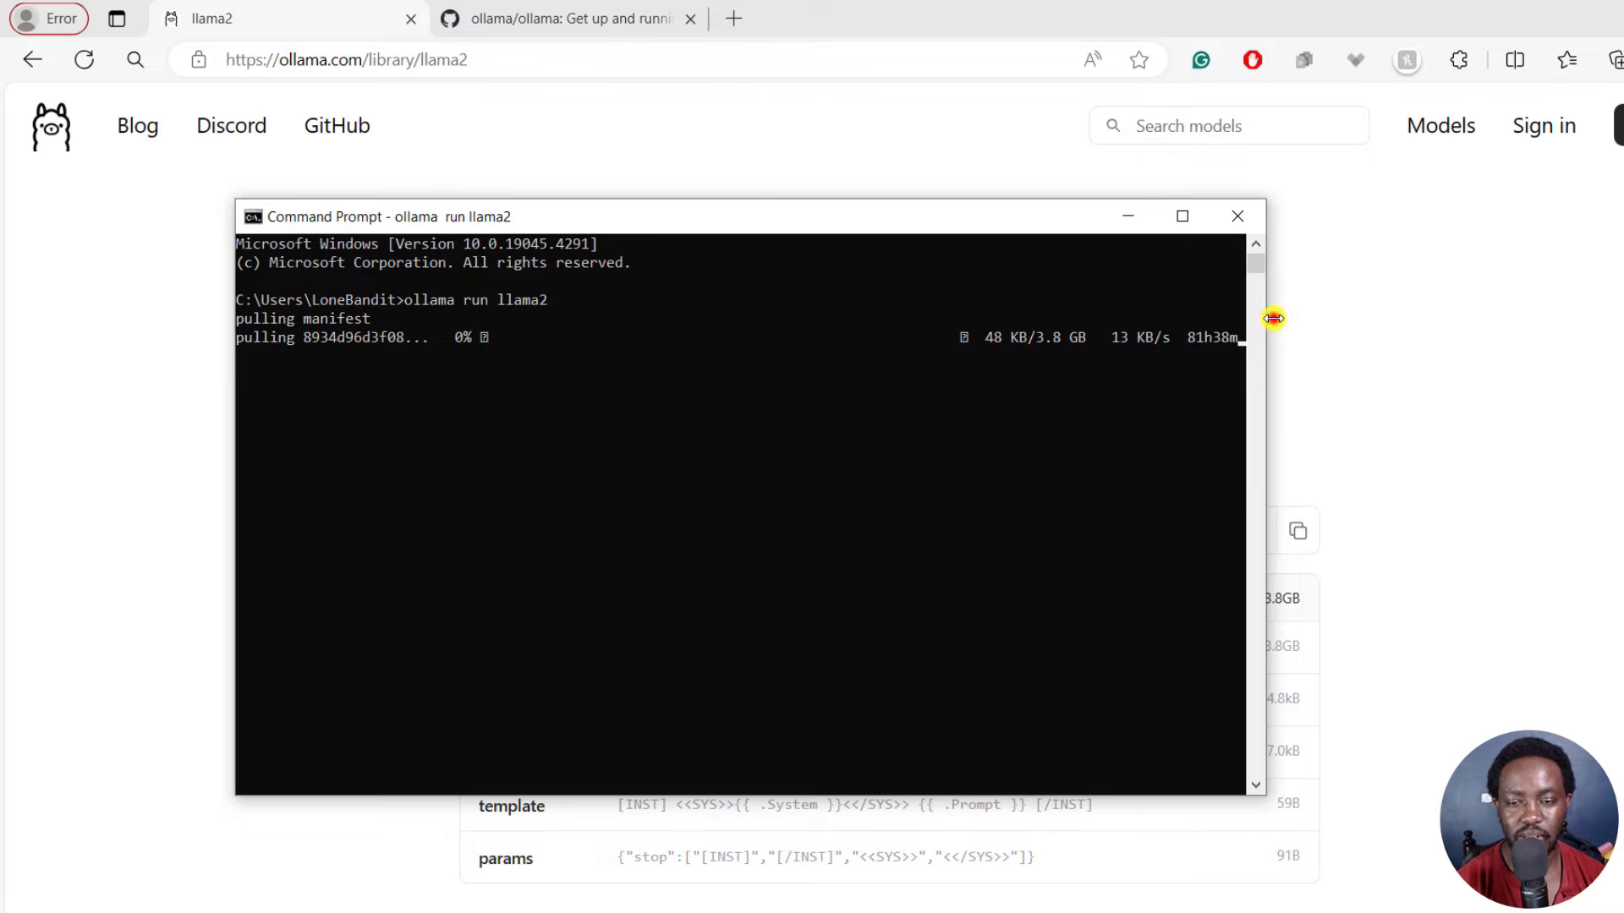
Widen the Command Prompt window while the llama2 download progresses
{"action": "left_click_drag", "start_coordinate": [1271, 323], "coordinate": [1581, 331]}
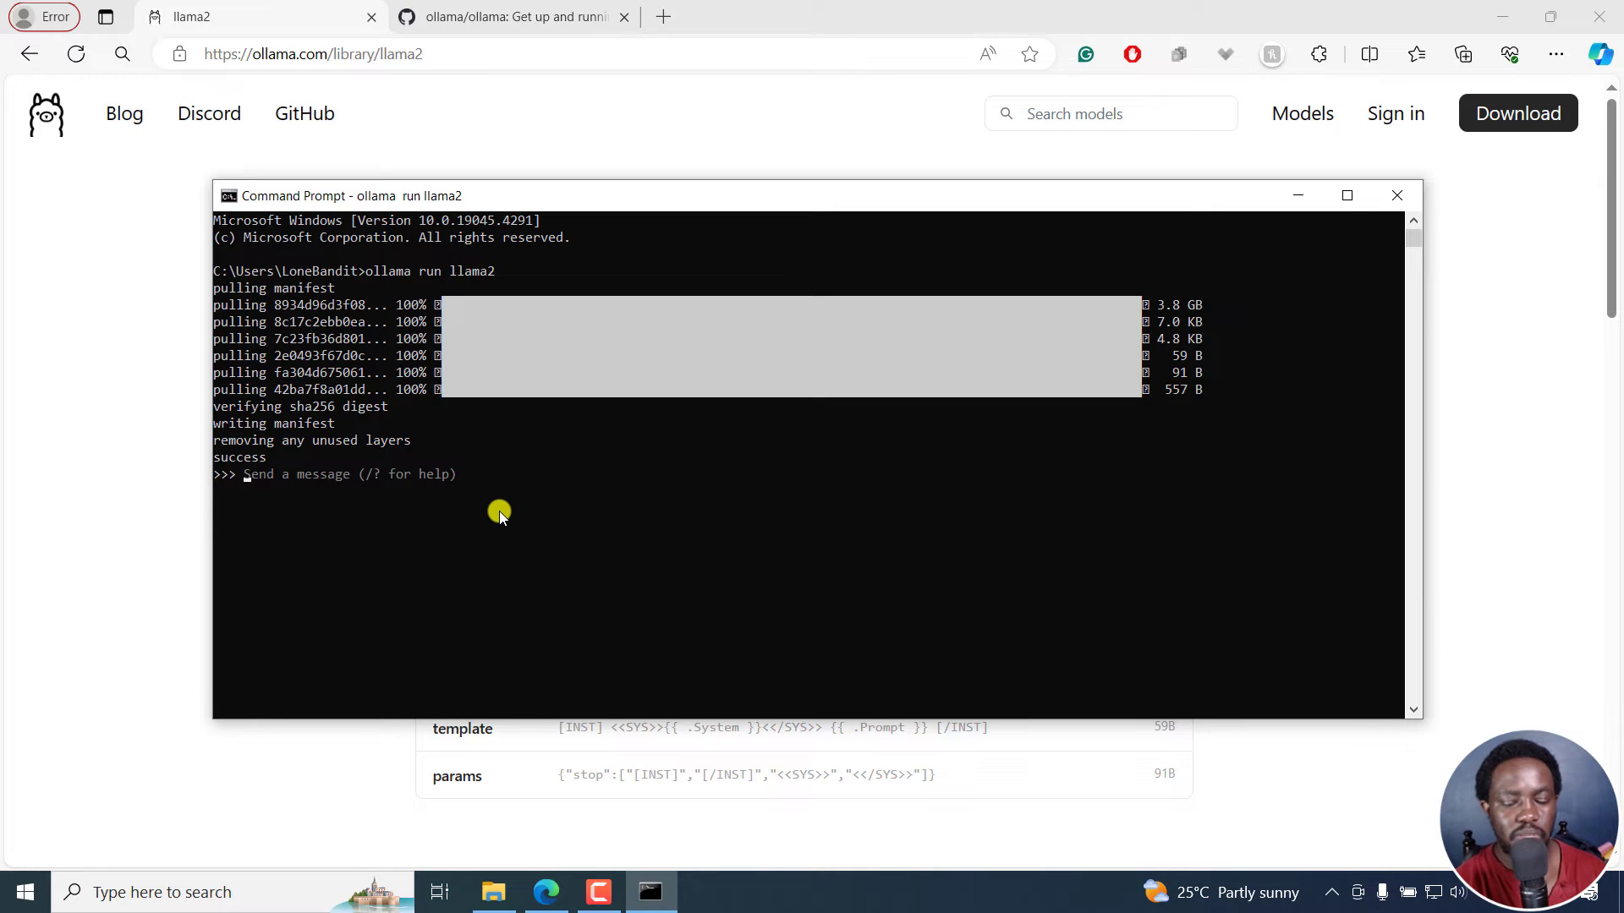
Launch Subtitle Edit from Windows search
{"action": "left_click", "coordinate": [233, 771]}
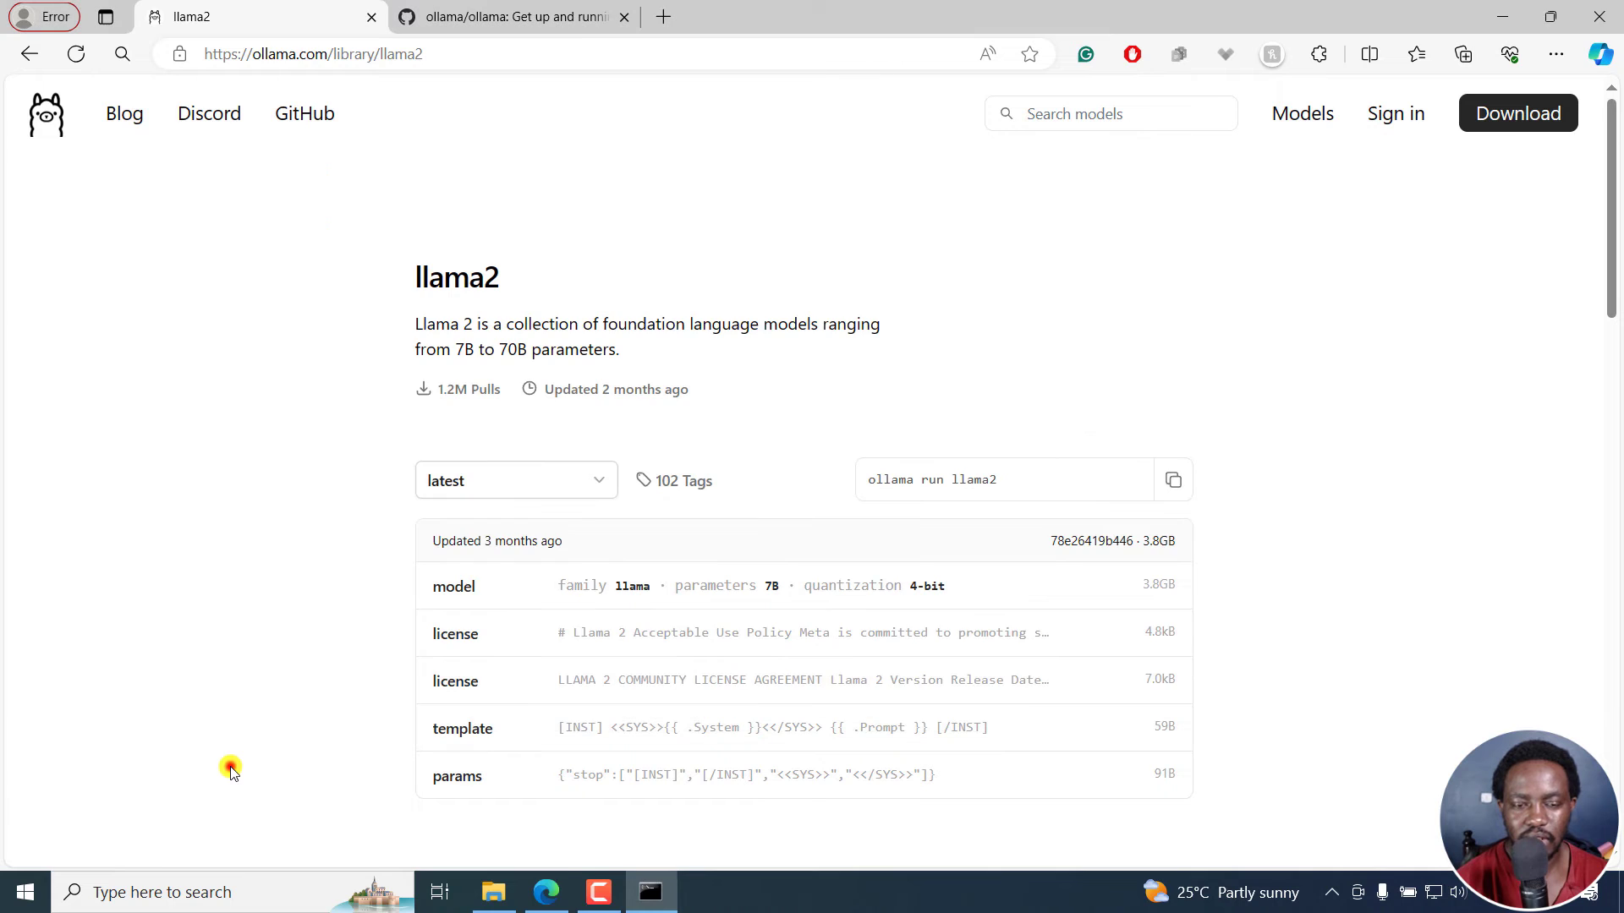
{"action": "left_click", "coordinate": [178, 895]}
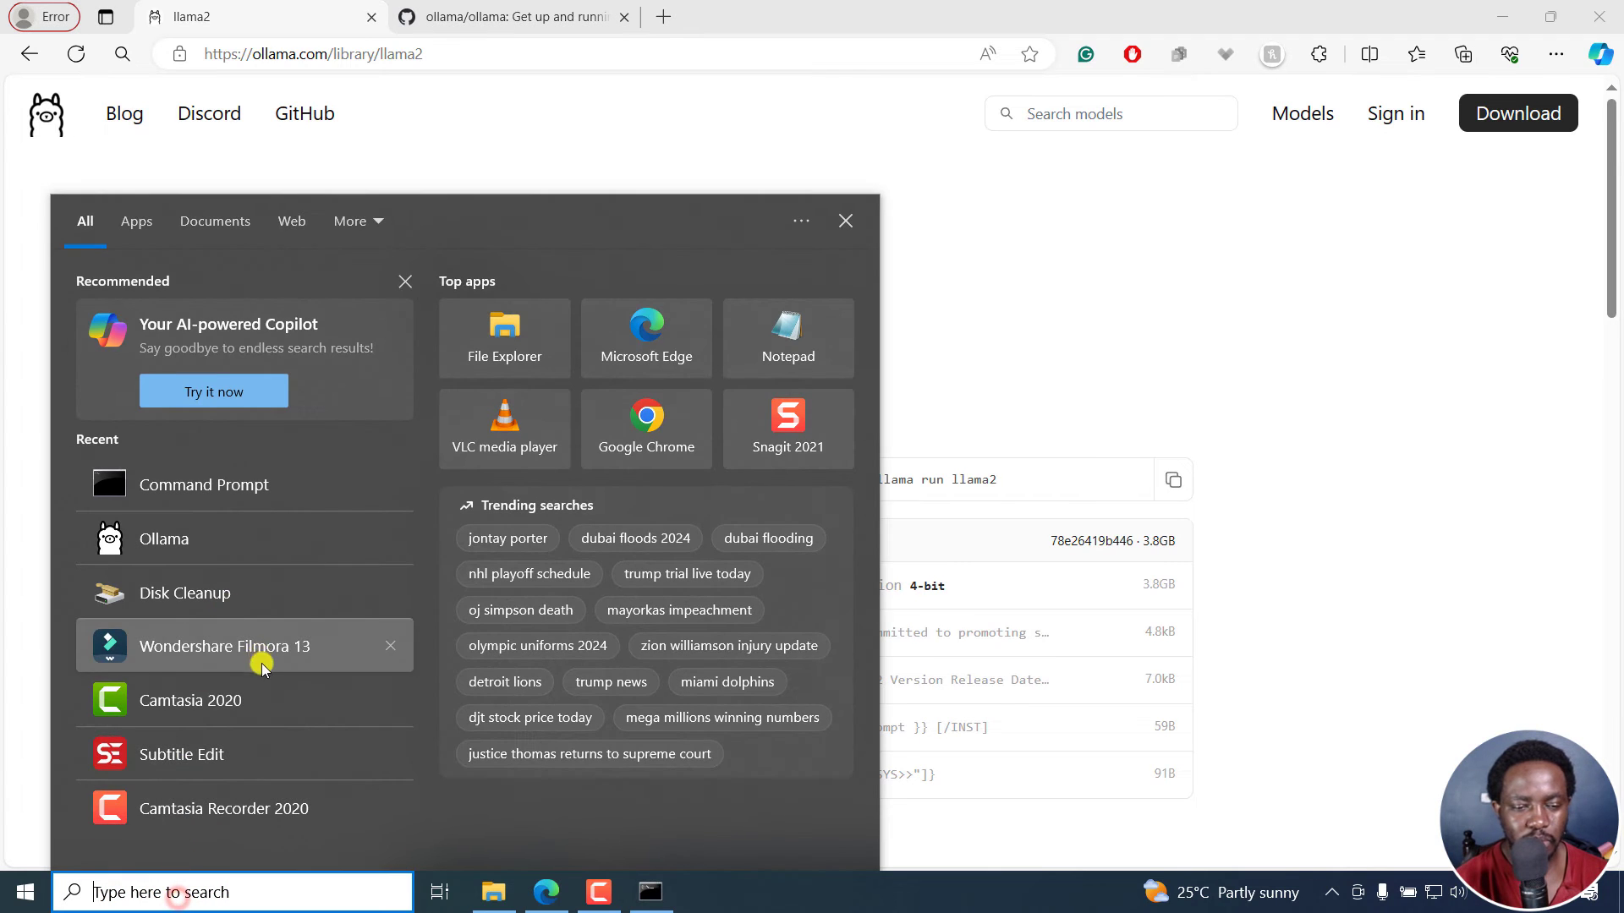
{"action": "left_click", "coordinate": [179, 757]}
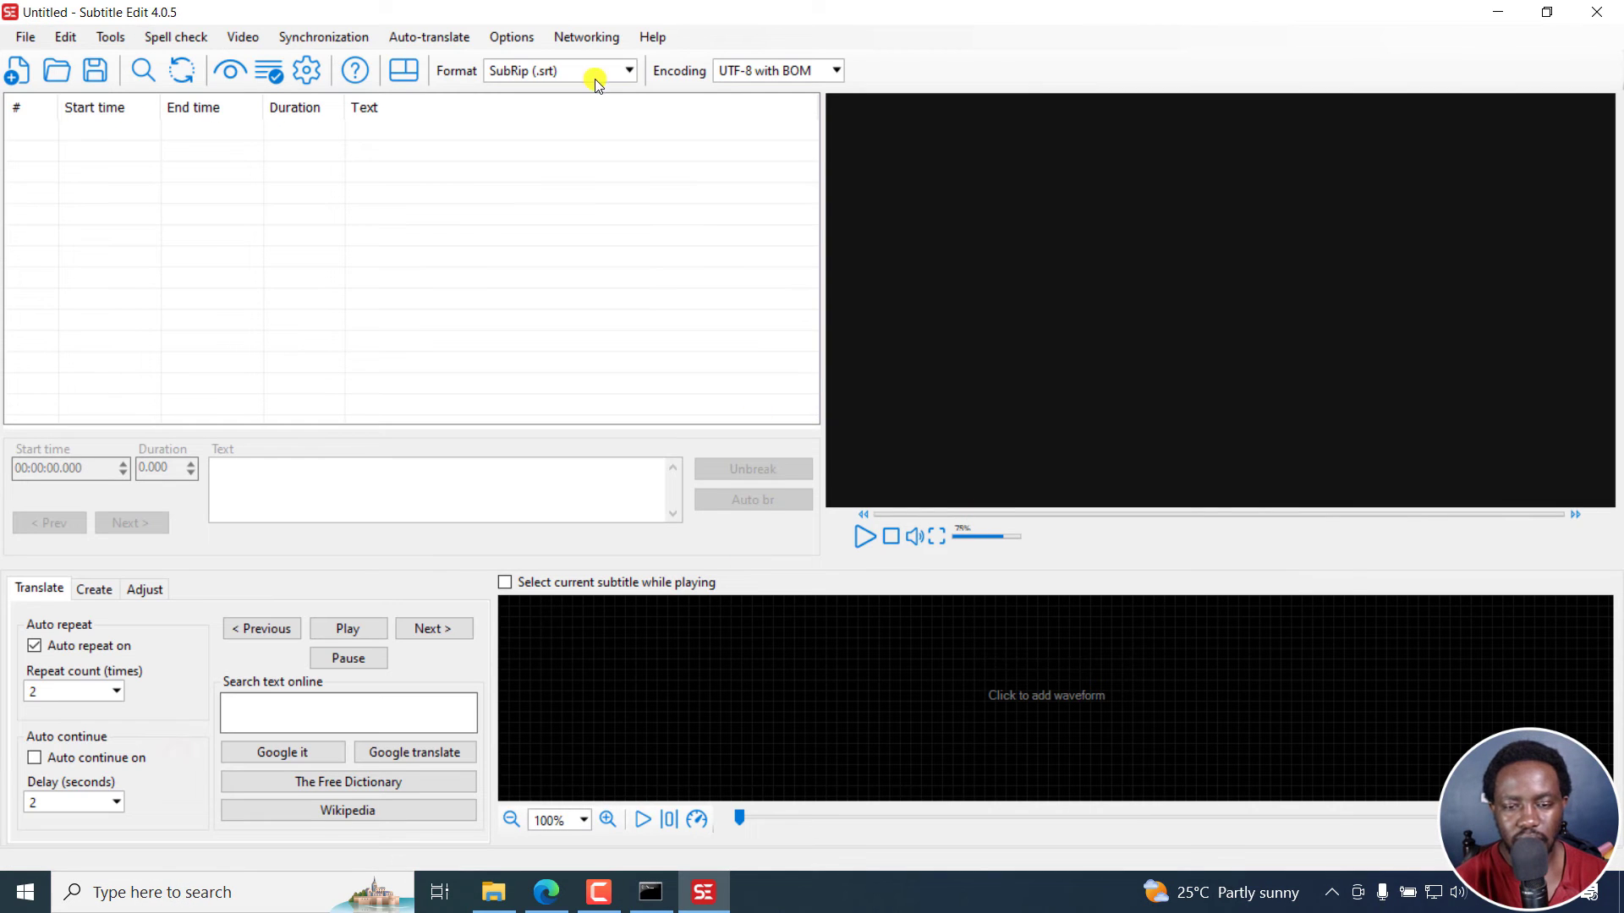
Open the video PXL_20230309_131039070 - Vertical.mp4 through Video > Open video file
{"action": "left_click", "coordinate": [243, 36]}
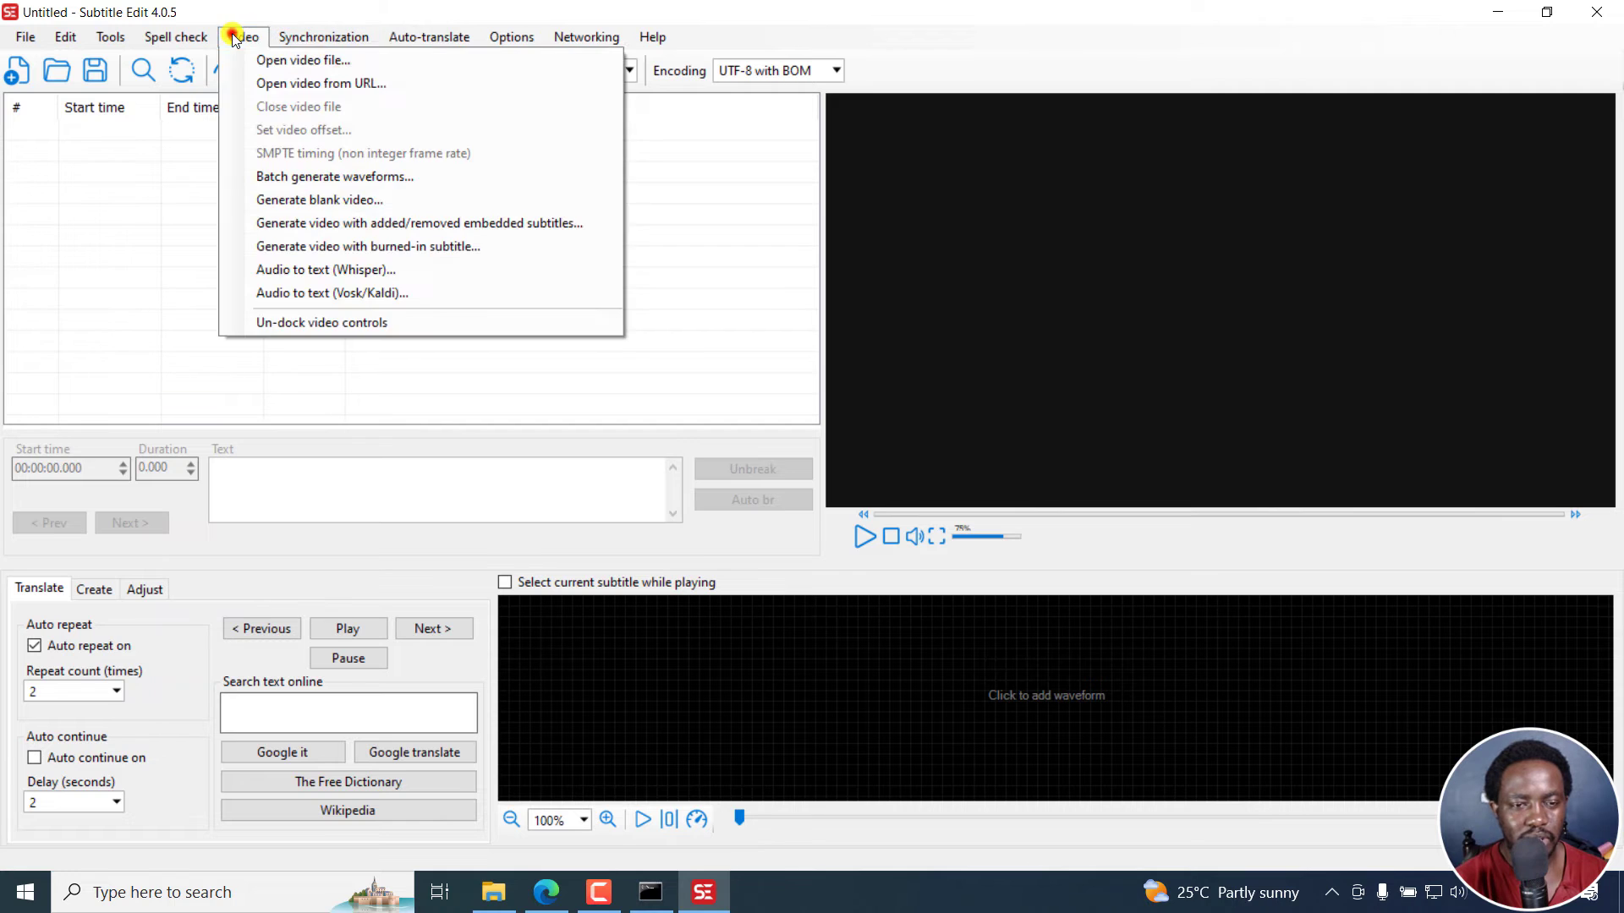
{"action": "left_click", "coordinate": [240, 58]}
{"action": "left_click", "coordinate": [423, 248]}
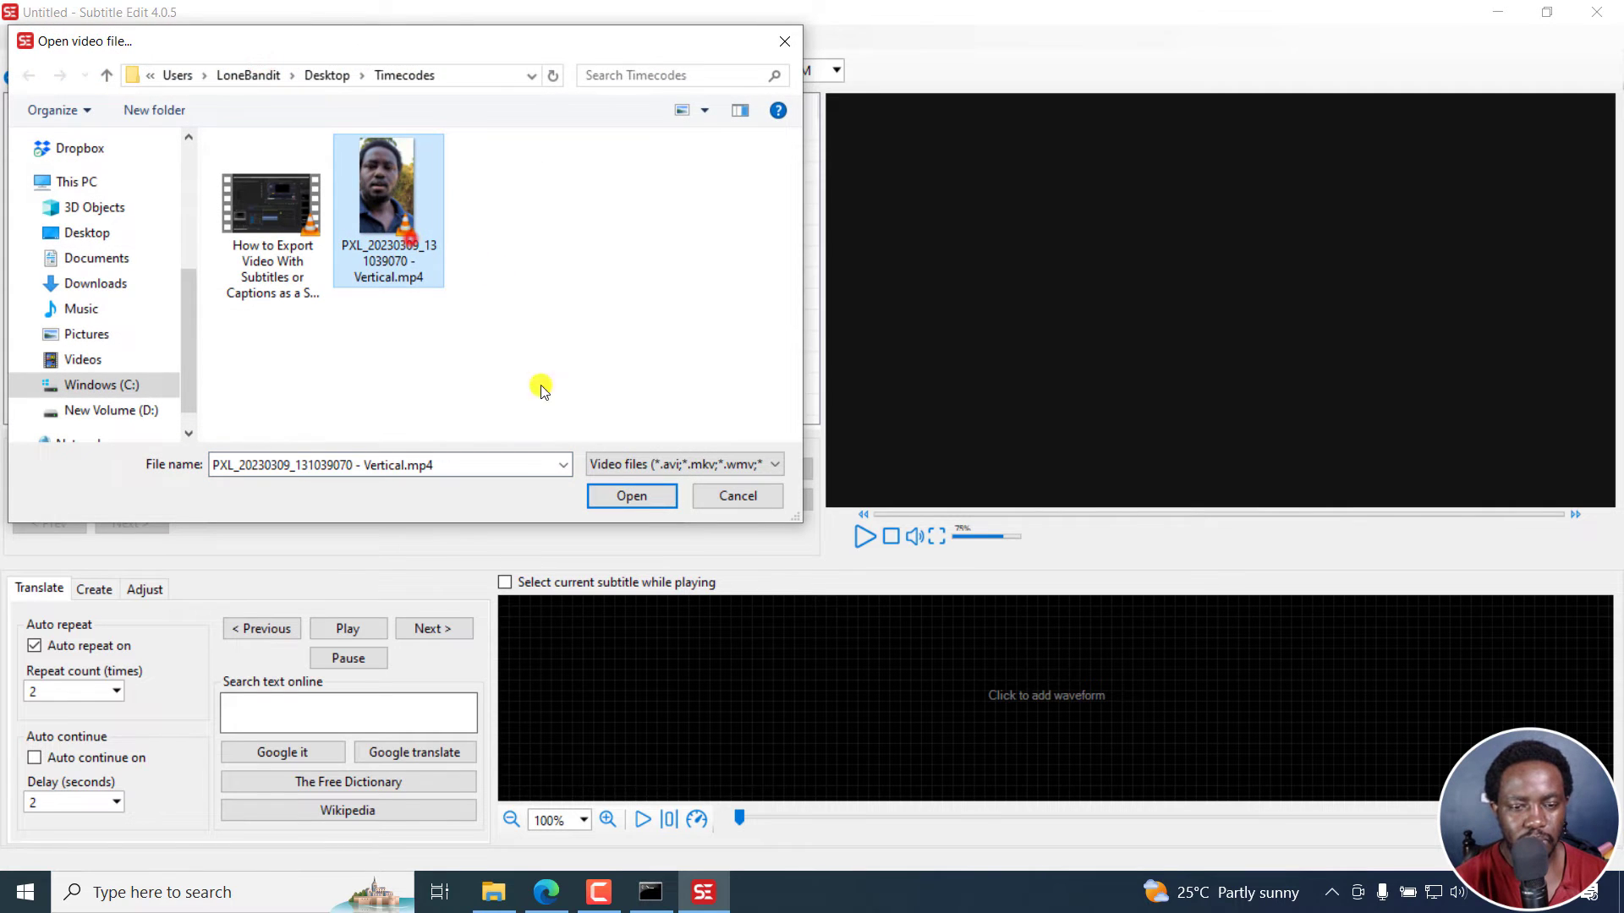
{"action": "left_click", "coordinate": [632, 495]}
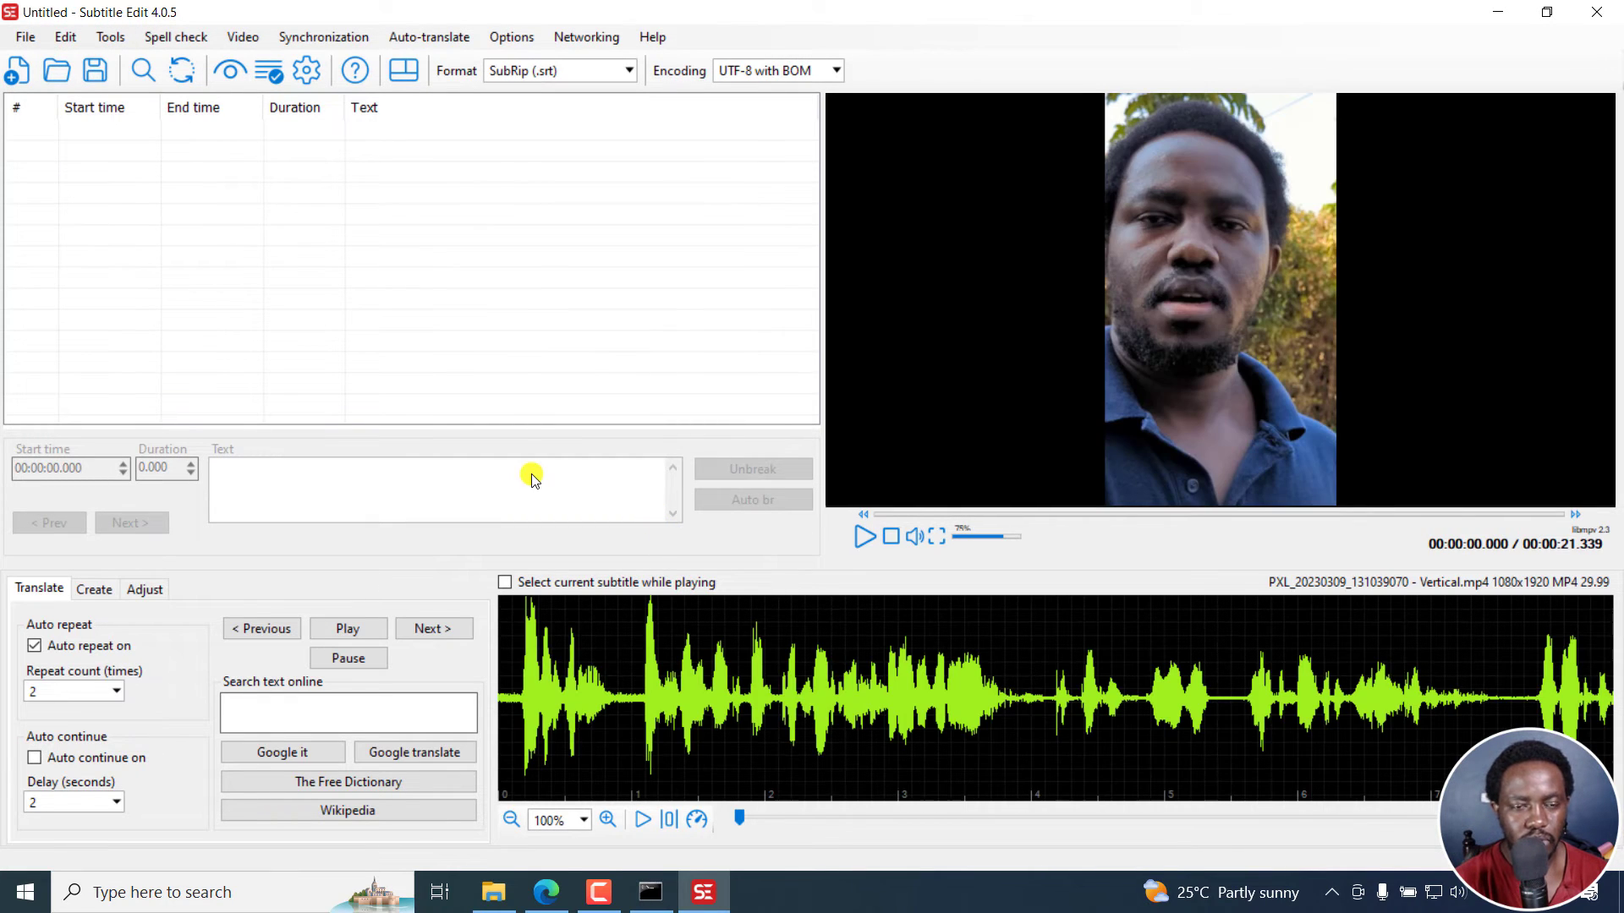
Generate English subtitles with Audio to text (Whisper) using the Const-me engine and base model
{"action": "left_click", "coordinate": [243, 36]}
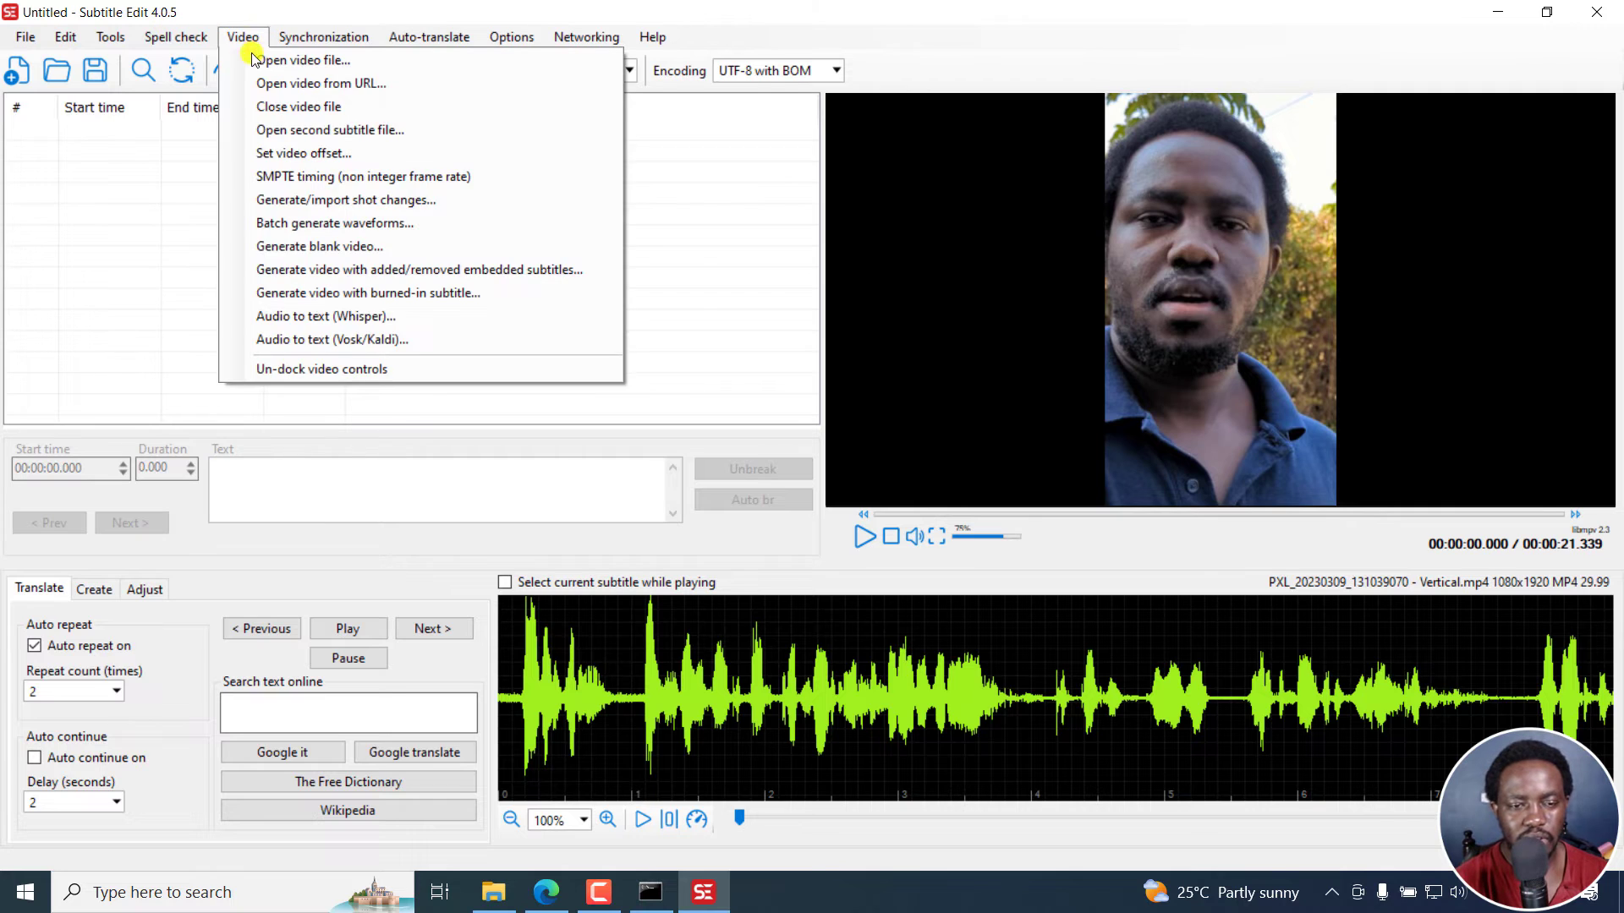
{"action": "left_click", "coordinate": [343, 316]}
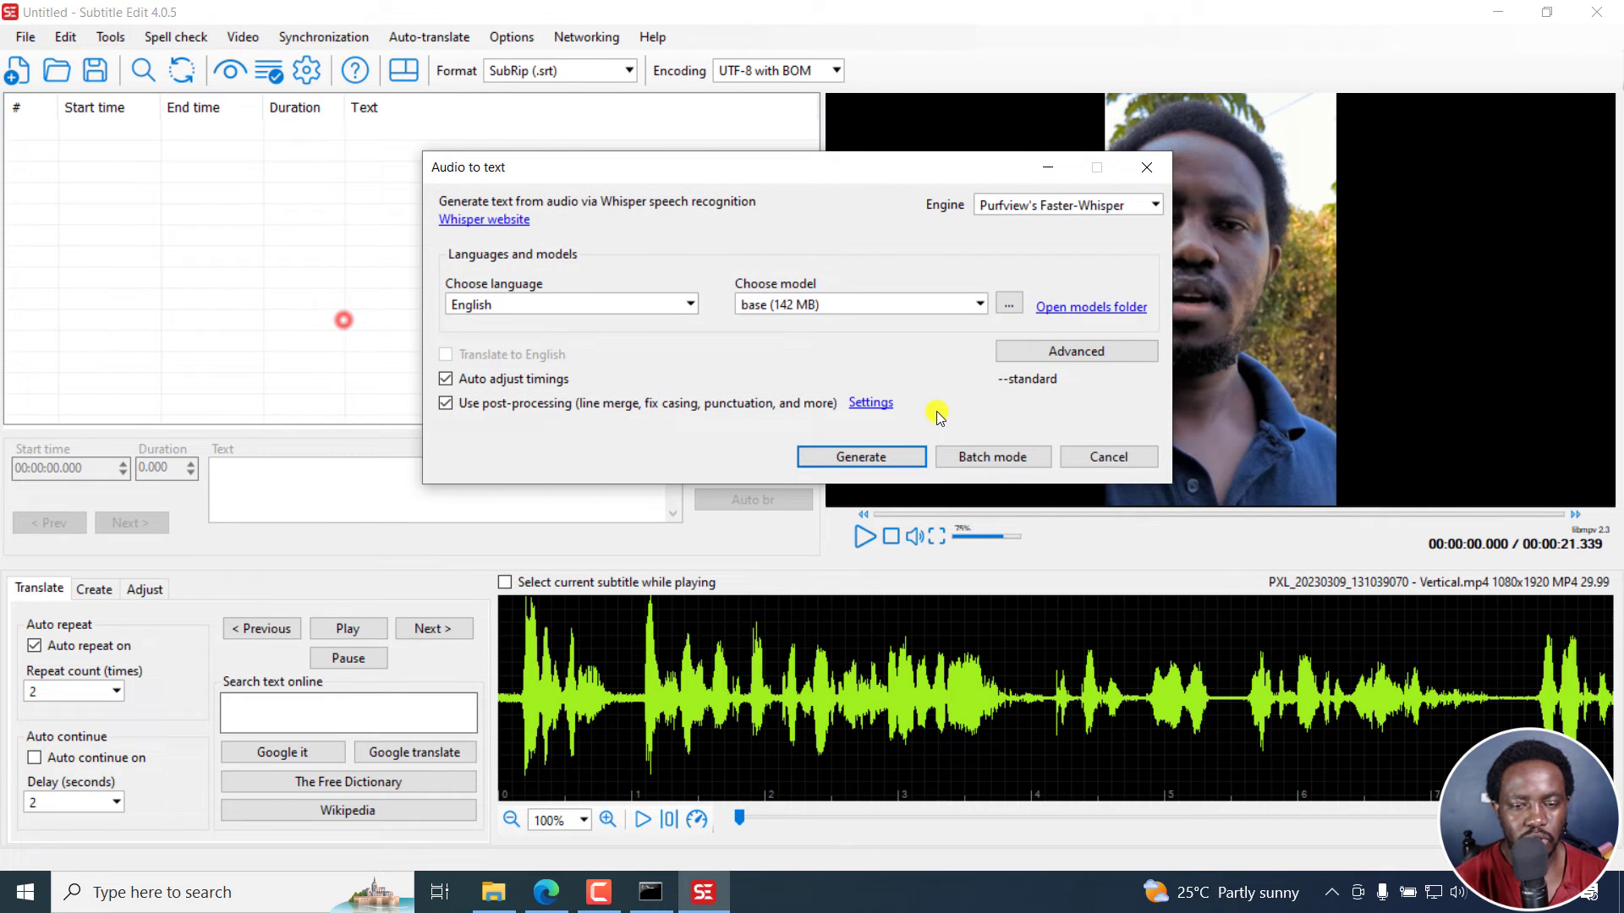
{"action": "left_click", "coordinate": [1073, 220]}
{"action": "left_click", "coordinate": [1014, 306]}
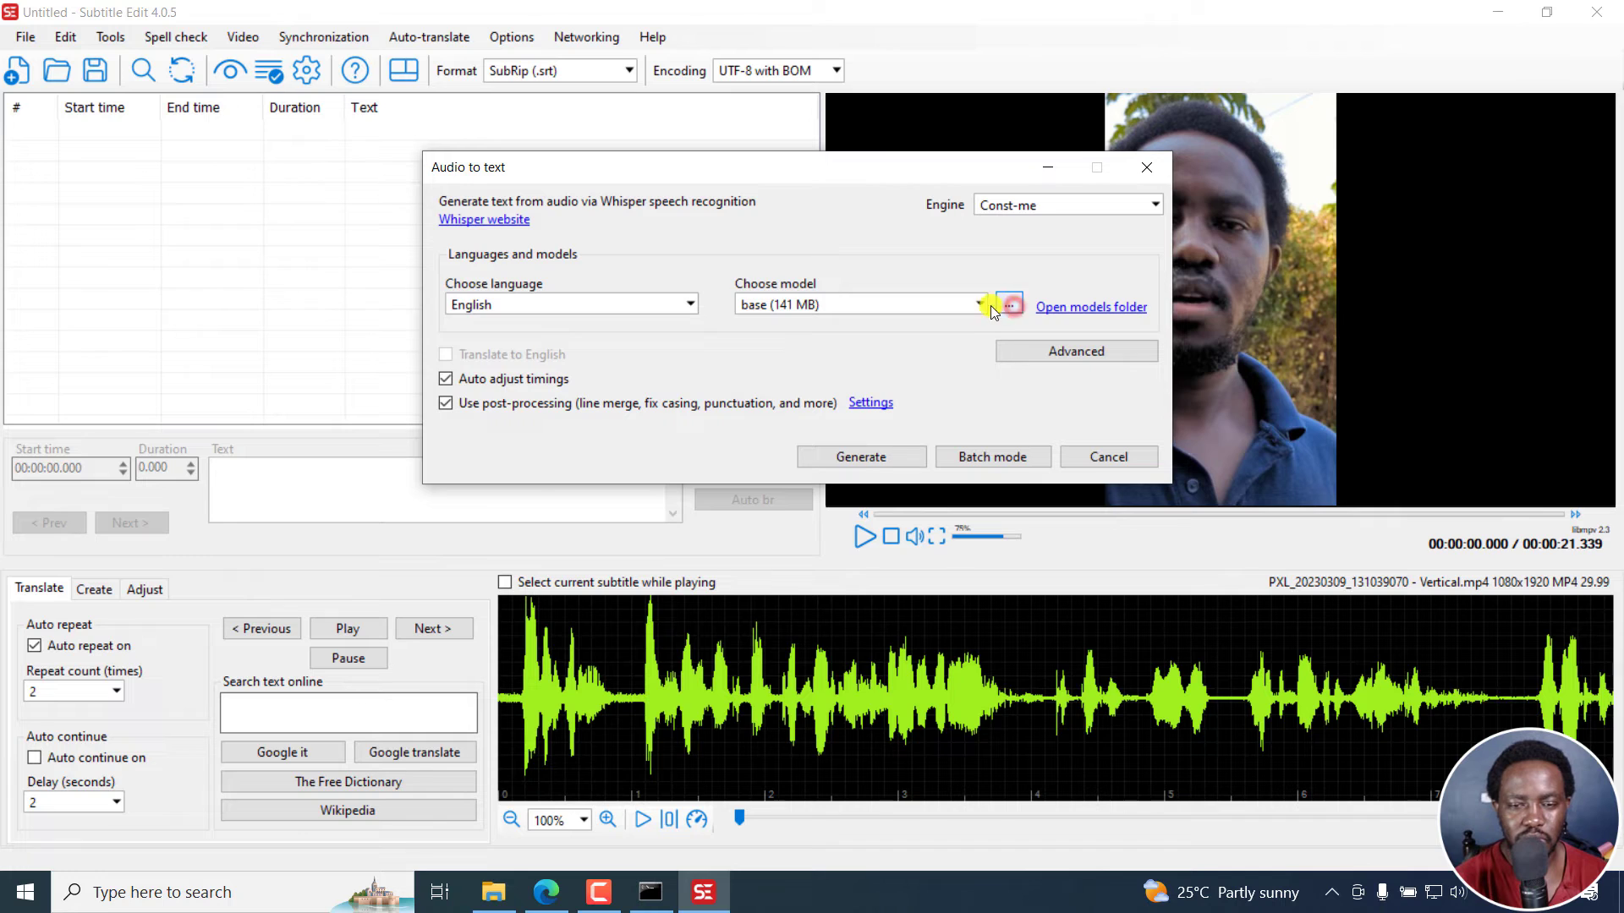
{"action": "left_click", "coordinate": [843, 461]}
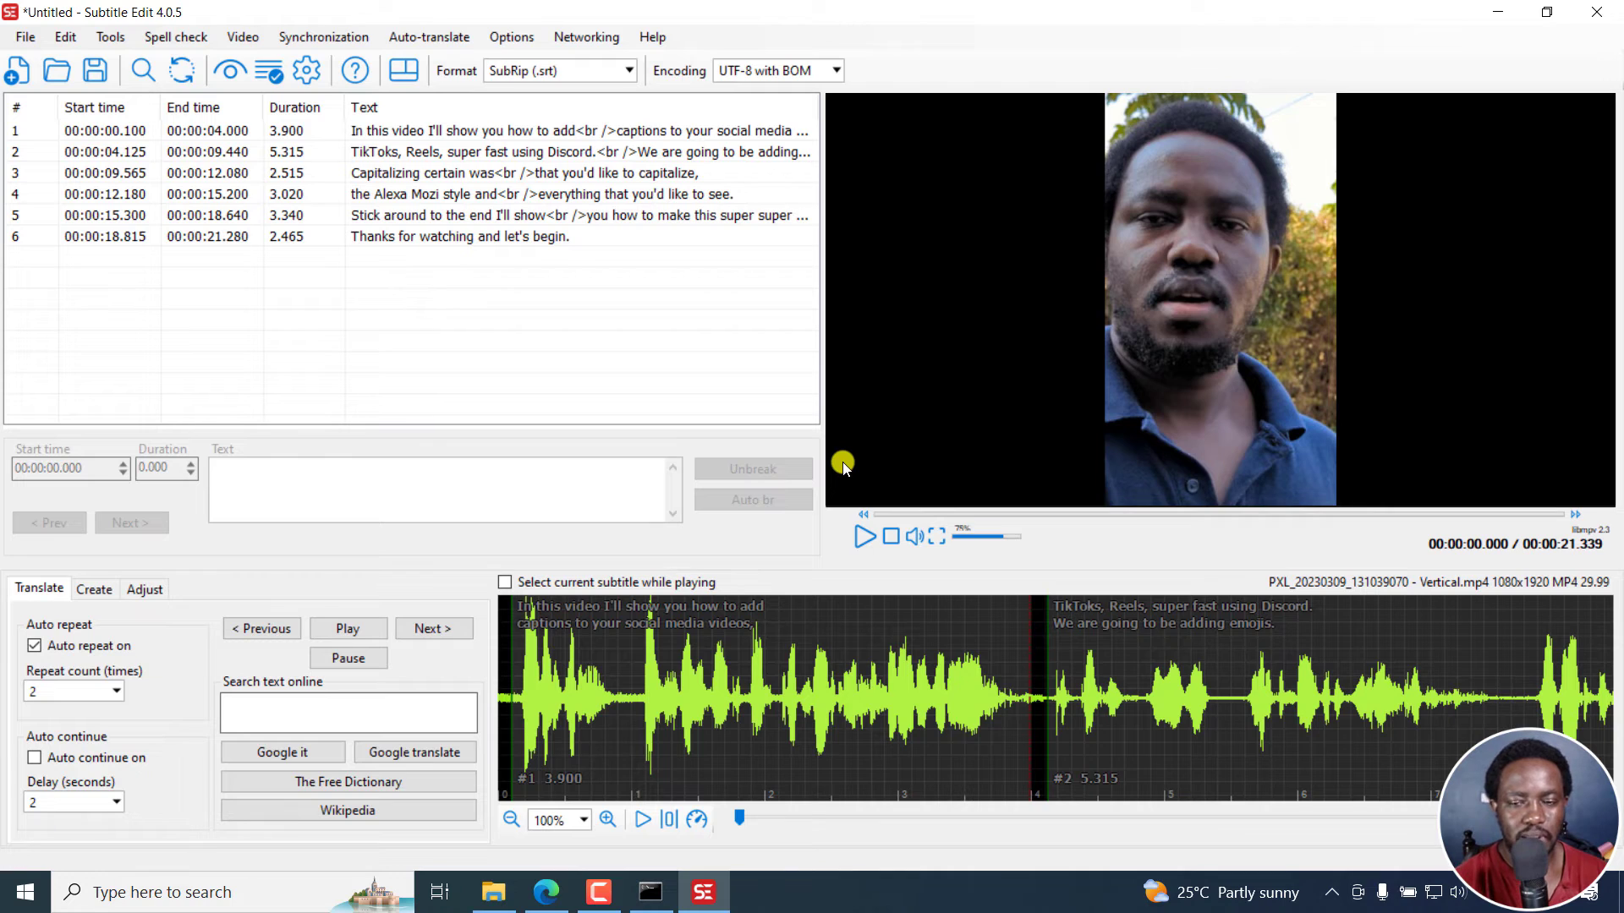
In Auto-translate, choose Ollama (local LLM) with the llama2 model for English to Spanish
{"action": "left_click", "coordinate": [442, 37]}
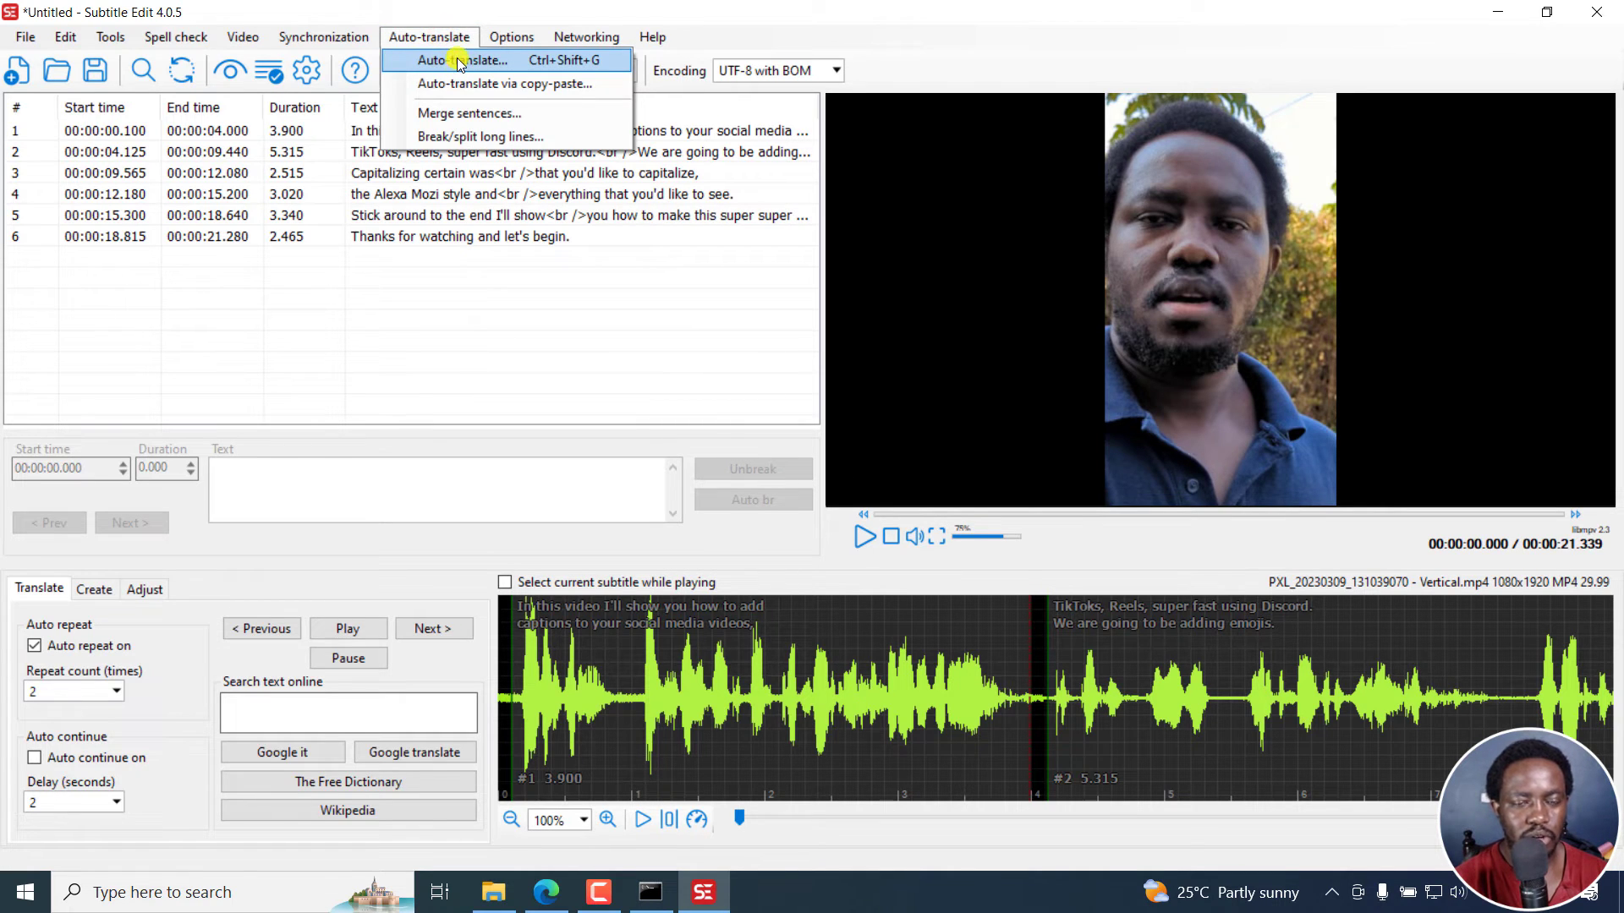
{"action": "left_click", "coordinate": [458, 61]}
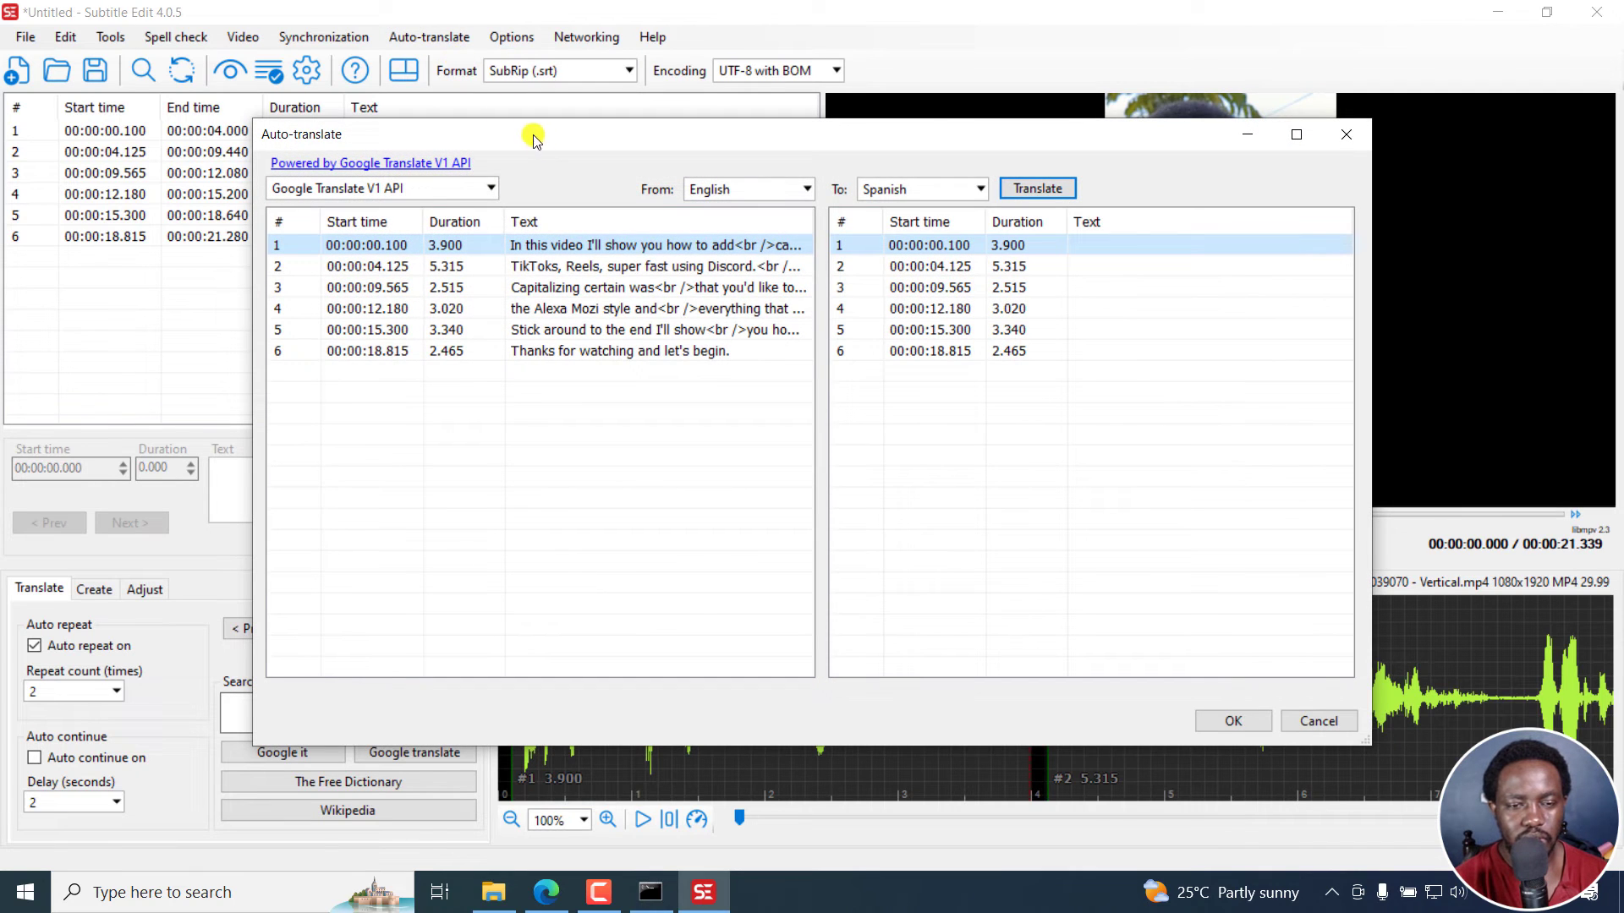
{"action": "left_click", "coordinate": [493, 189]}
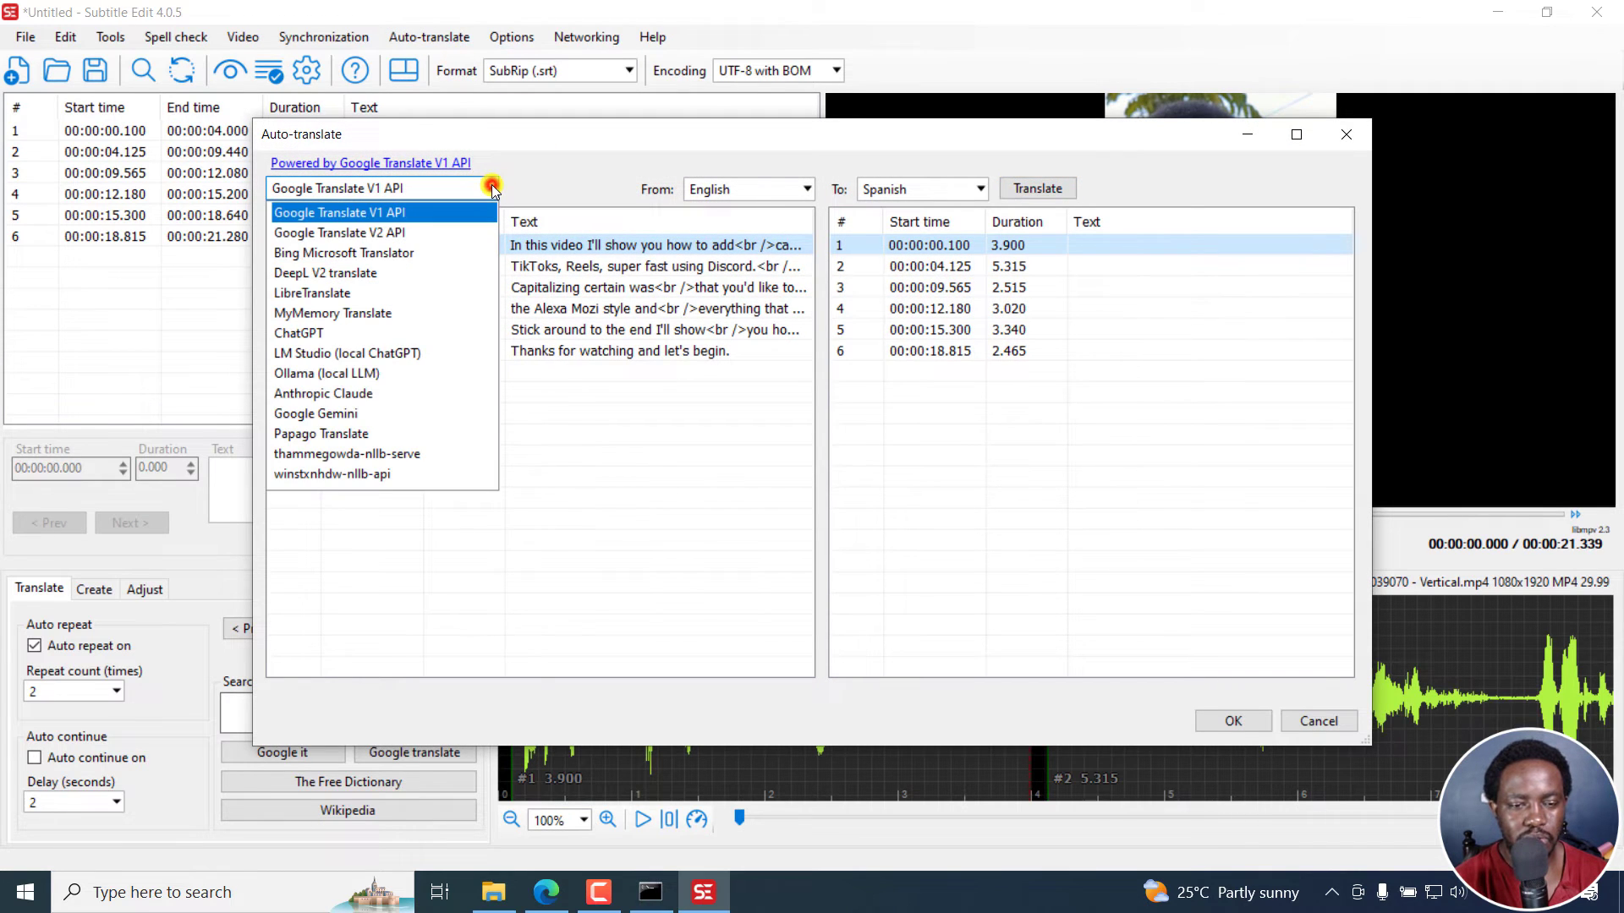
{"action": "left_click", "coordinate": [315, 374]}
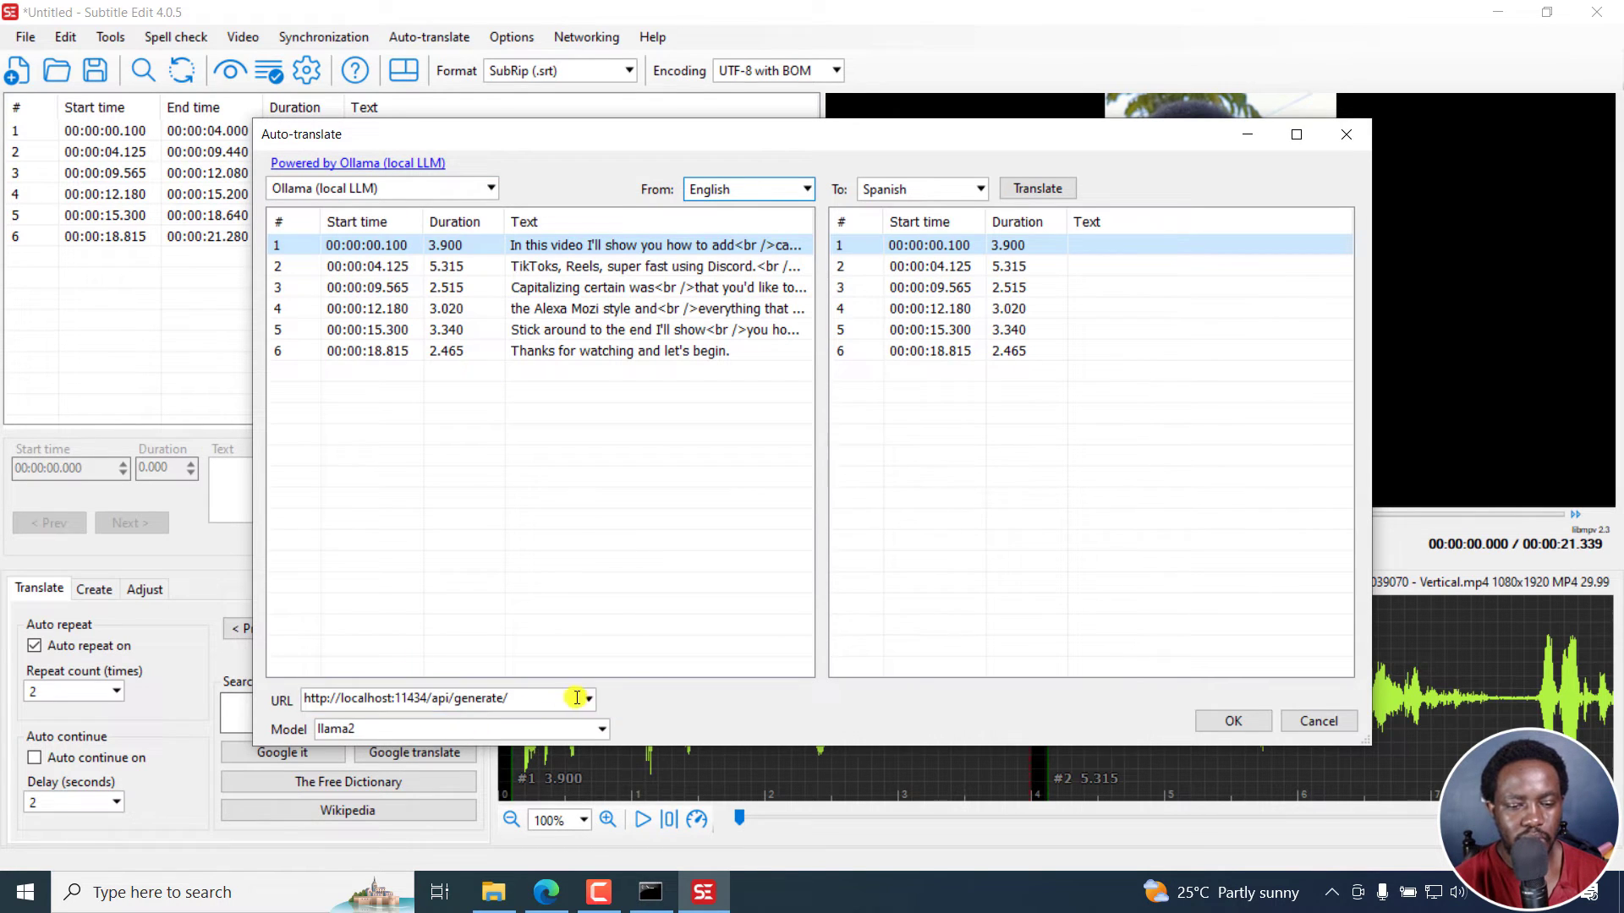
{"action": "left_click", "coordinate": [601, 730]}
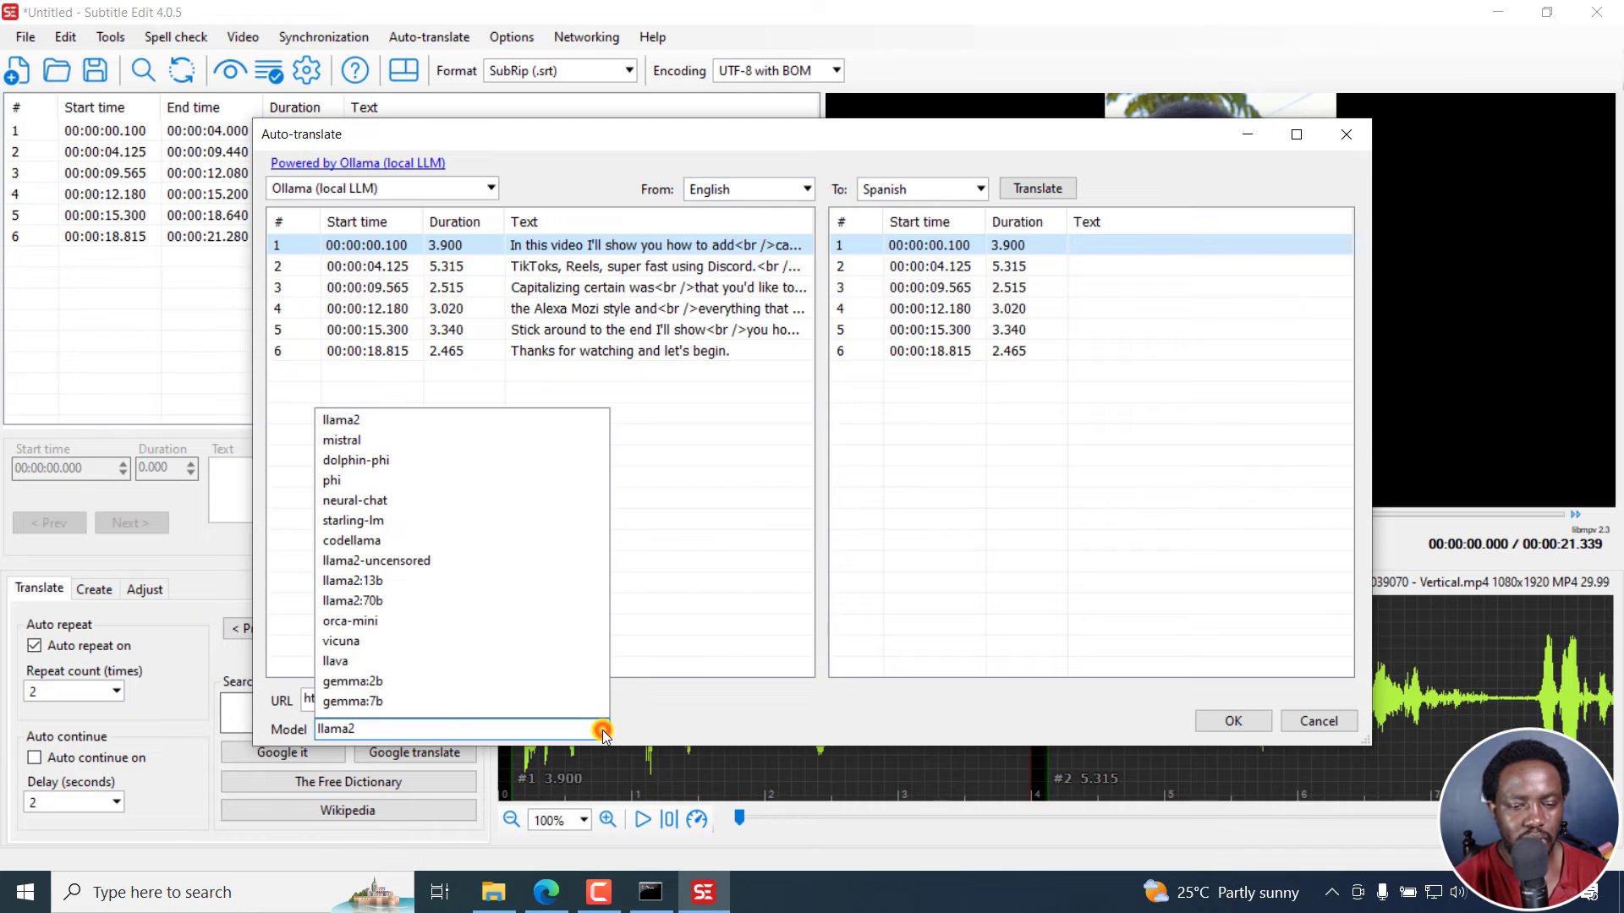
{"action": "left_click", "coordinate": [355, 418]}
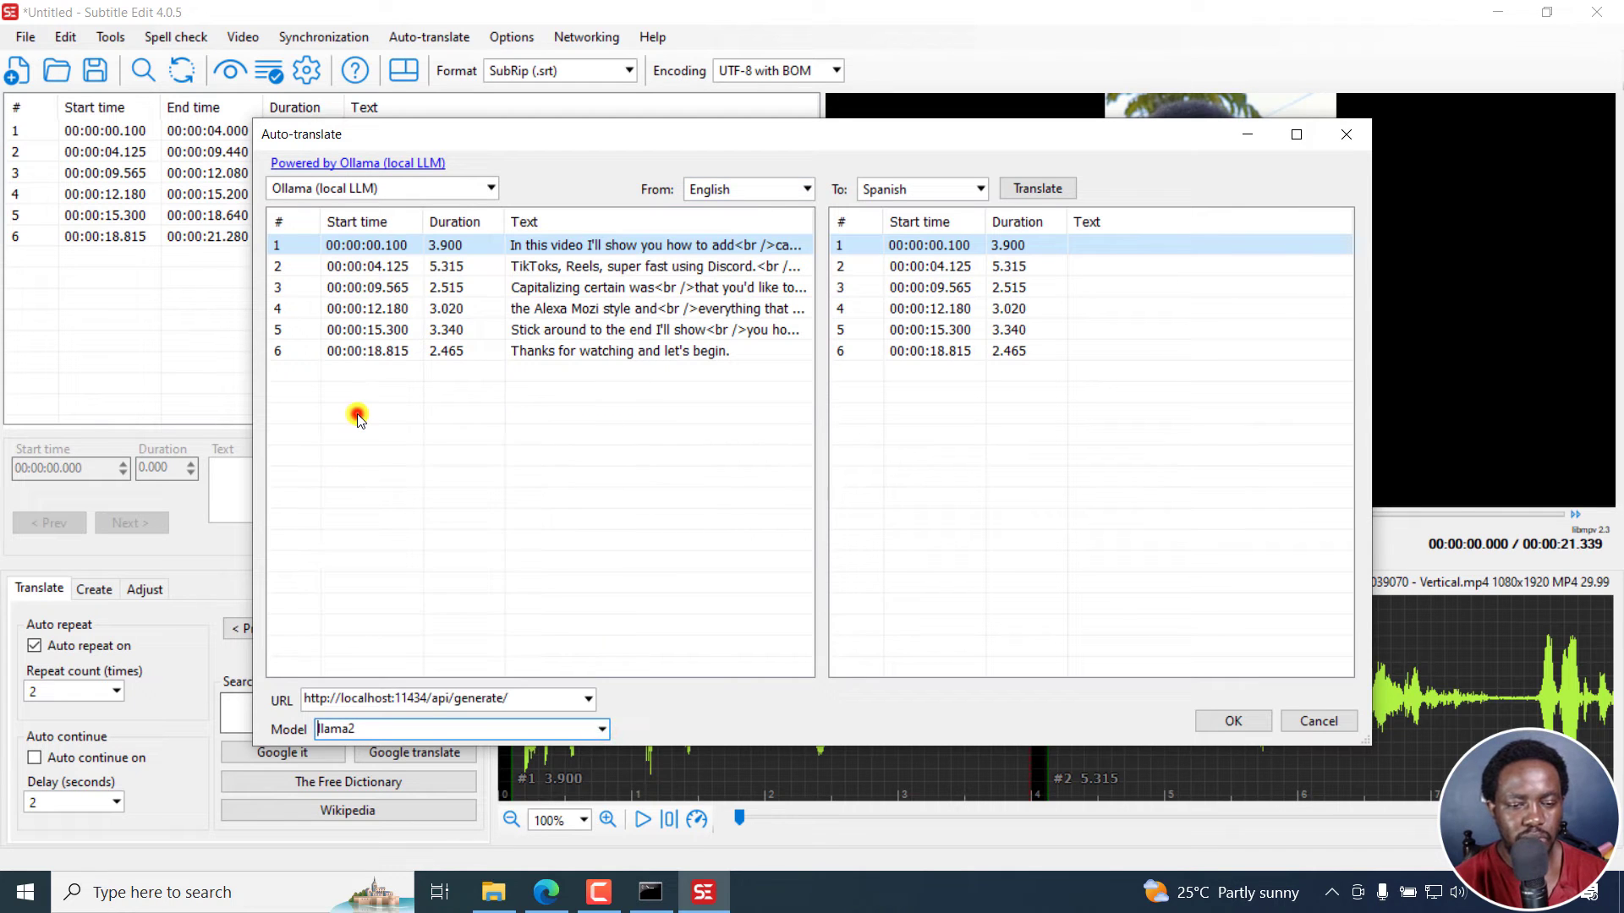
Translate the six English subtitles to Spanish with Ollama llama2 and apply the translations to the list
{"action": "left_click", "coordinate": [1055, 189]}
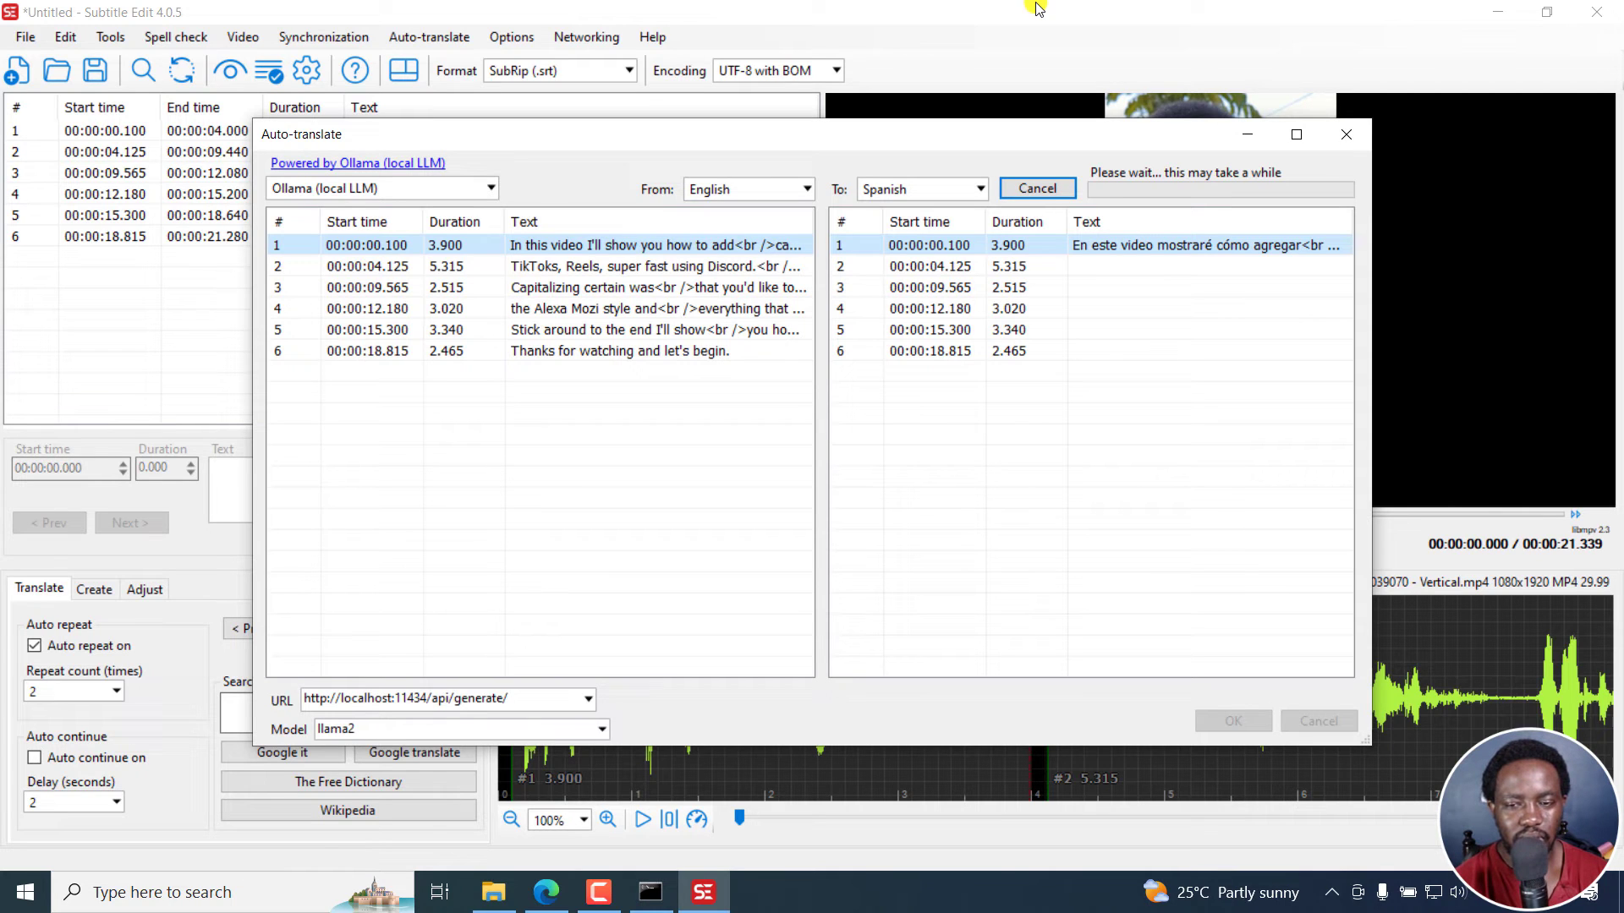
{"action": "left_click", "coordinate": [648, 897]}
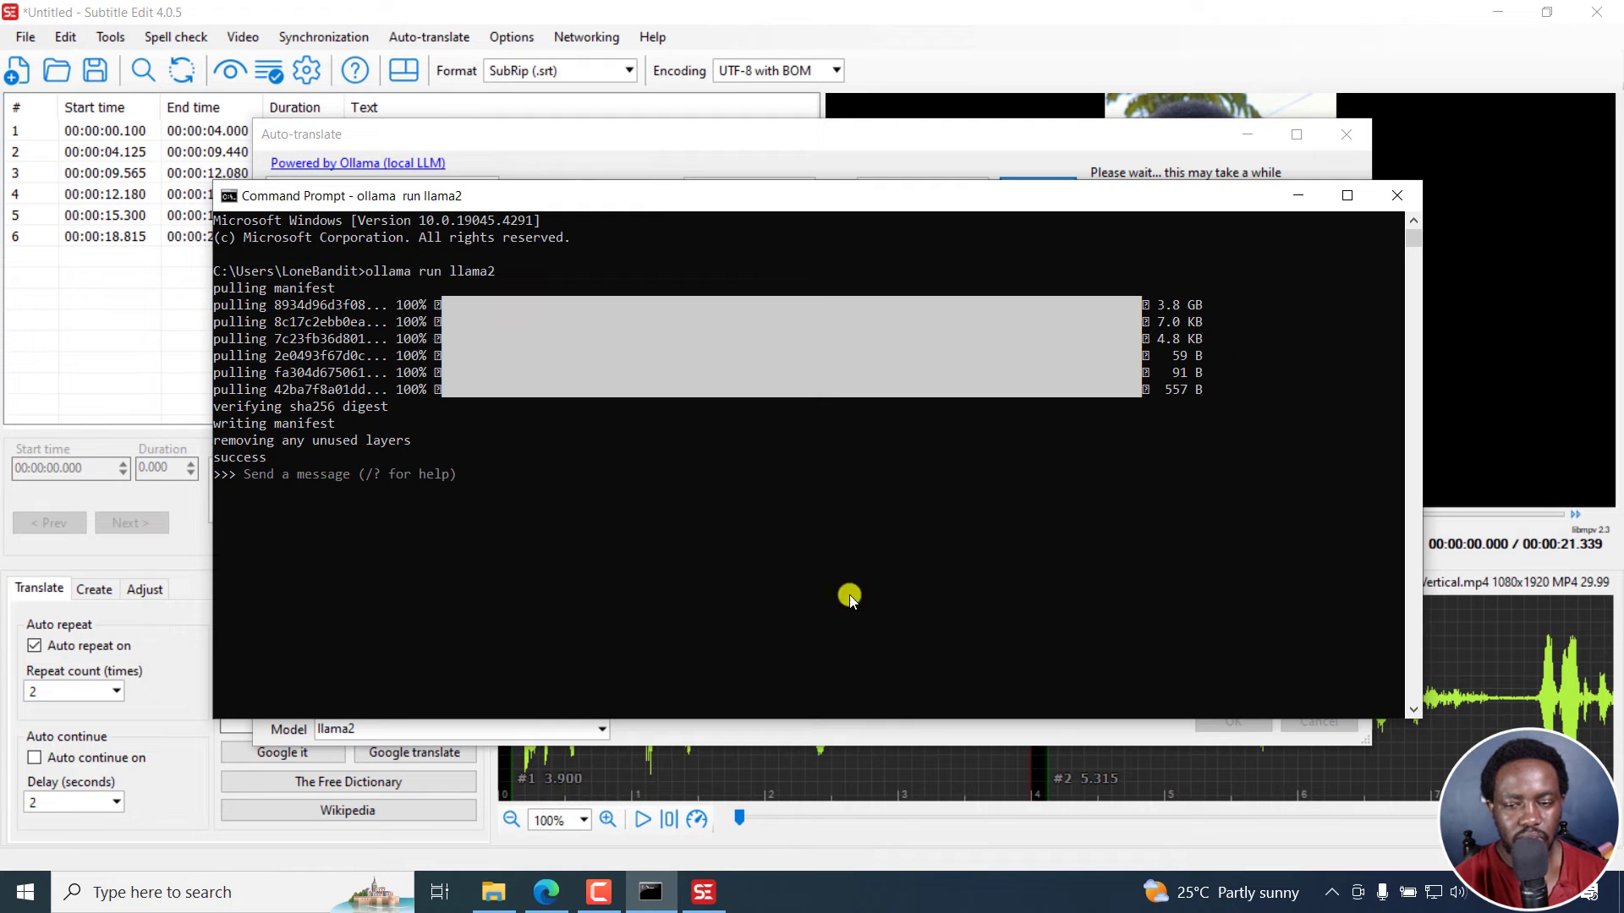
{"action": "left_click", "coordinate": [967, 142]}
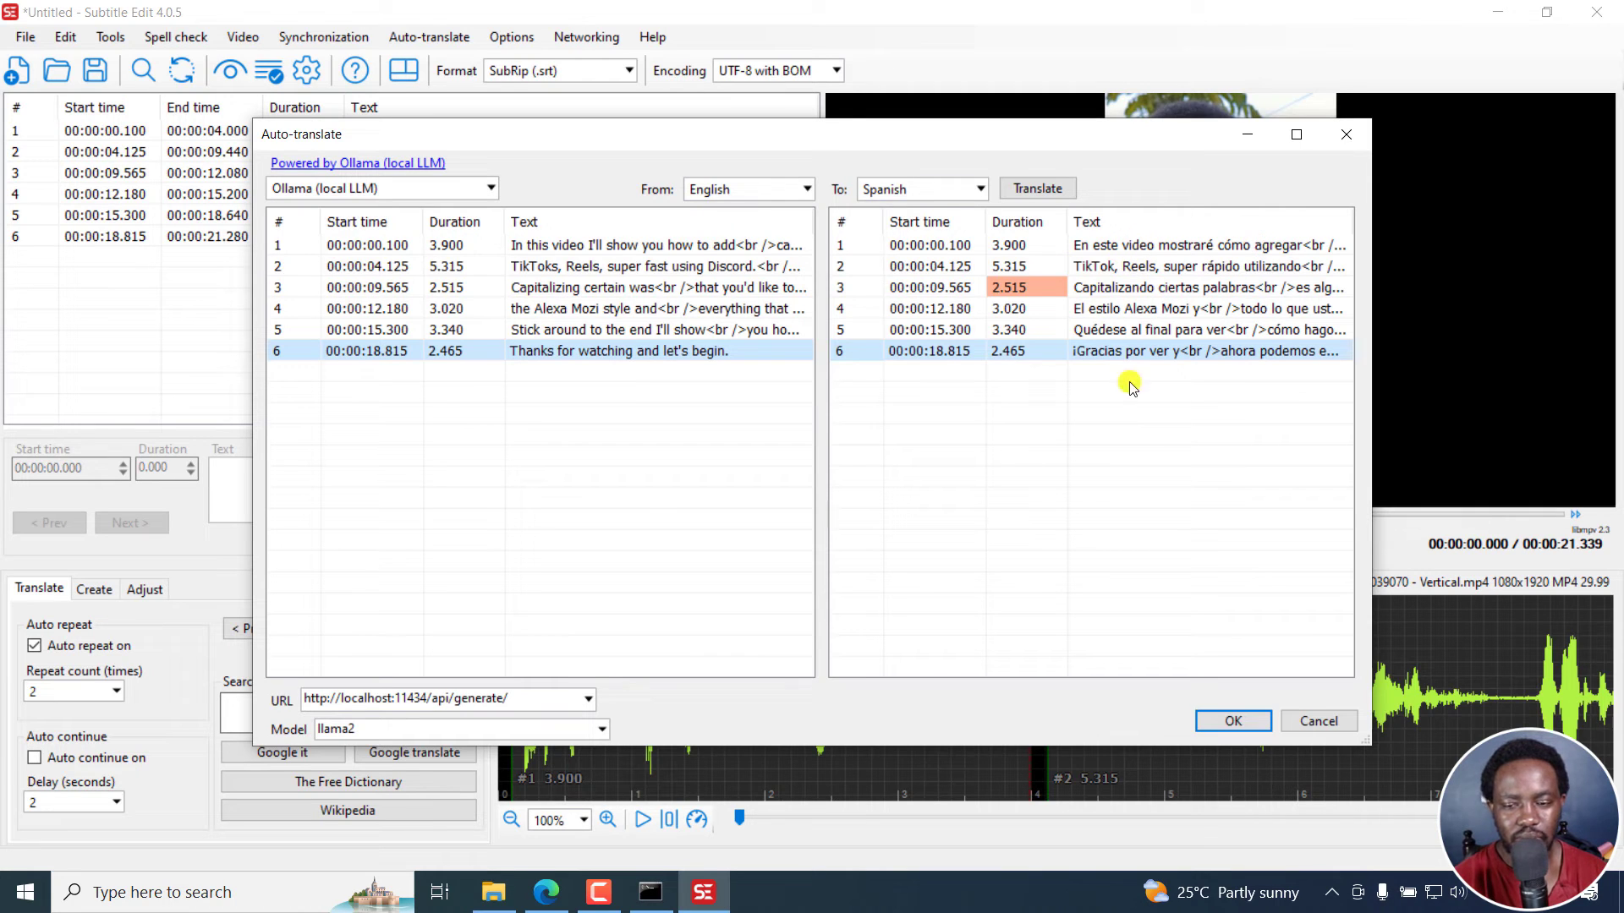
{"action": "left_click", "coordinate": [981, 197]}
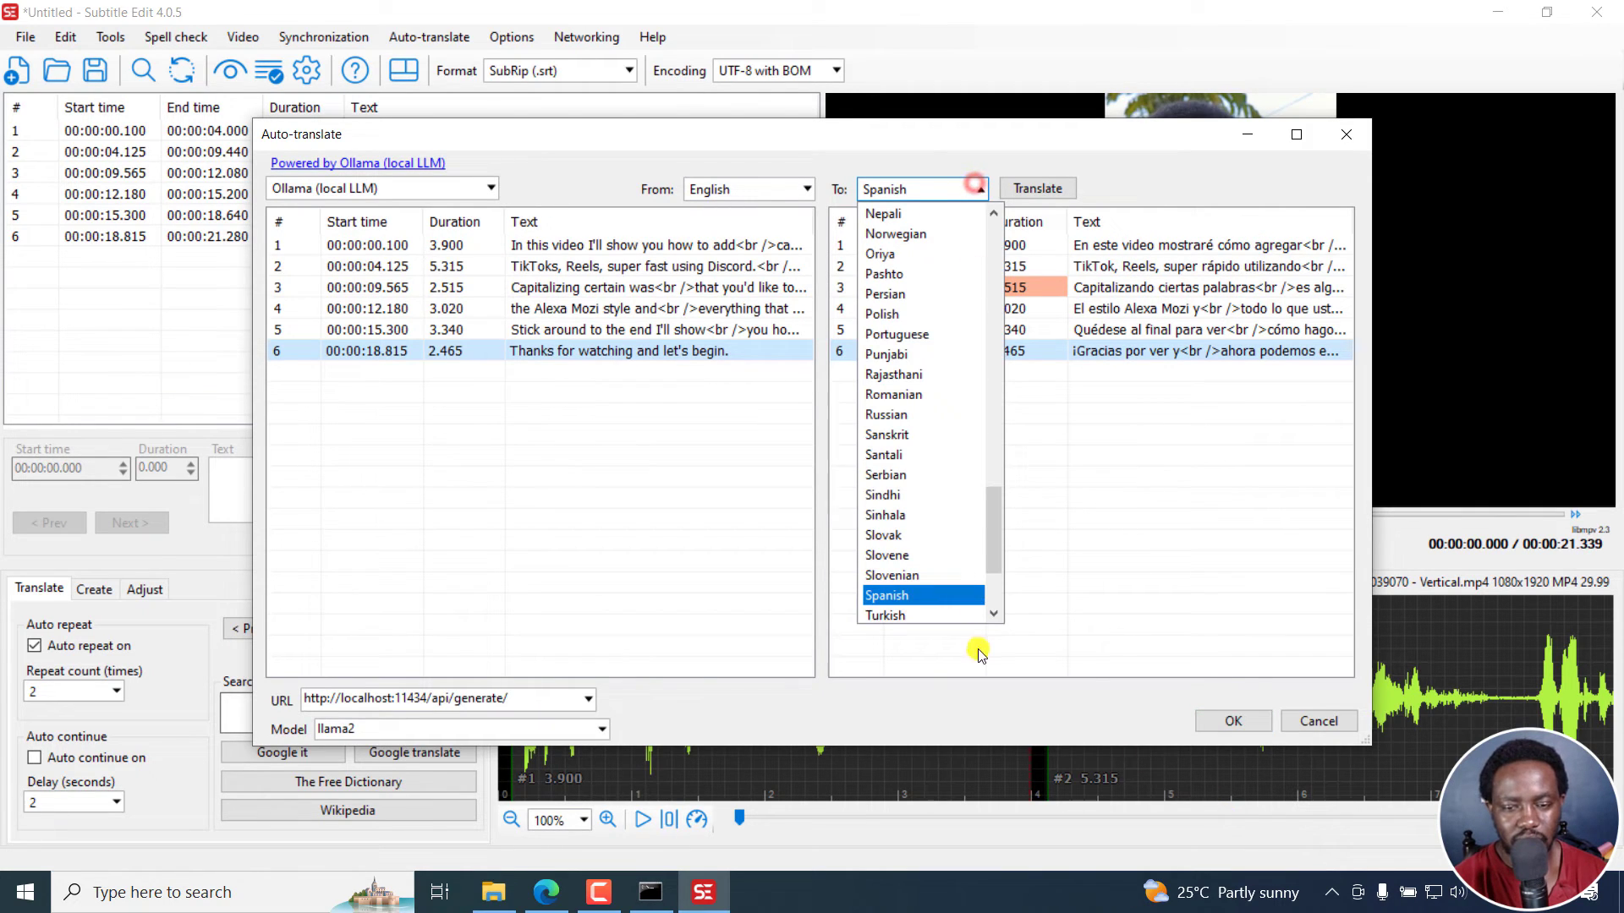
{"action": "left_click_drag", "start_coordinate": [999, 528], "coordinate": [997, 609]}
{"action": "left_click", "coordinate": [1079, 62]}
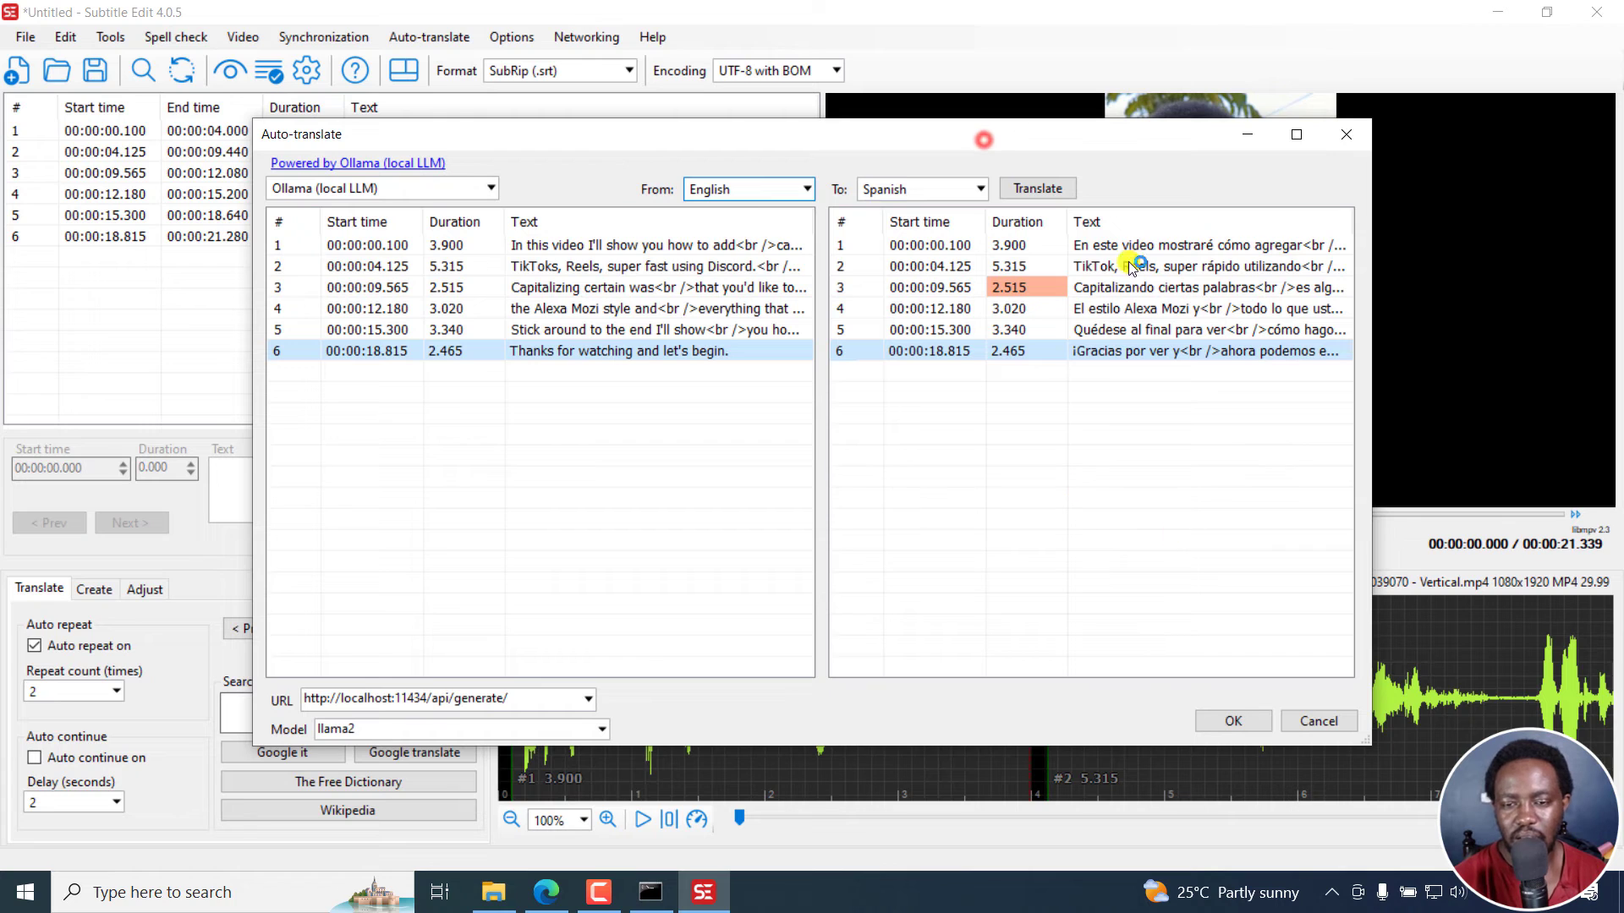
{"action": "left_click", "coordinate": [1232, 725]}
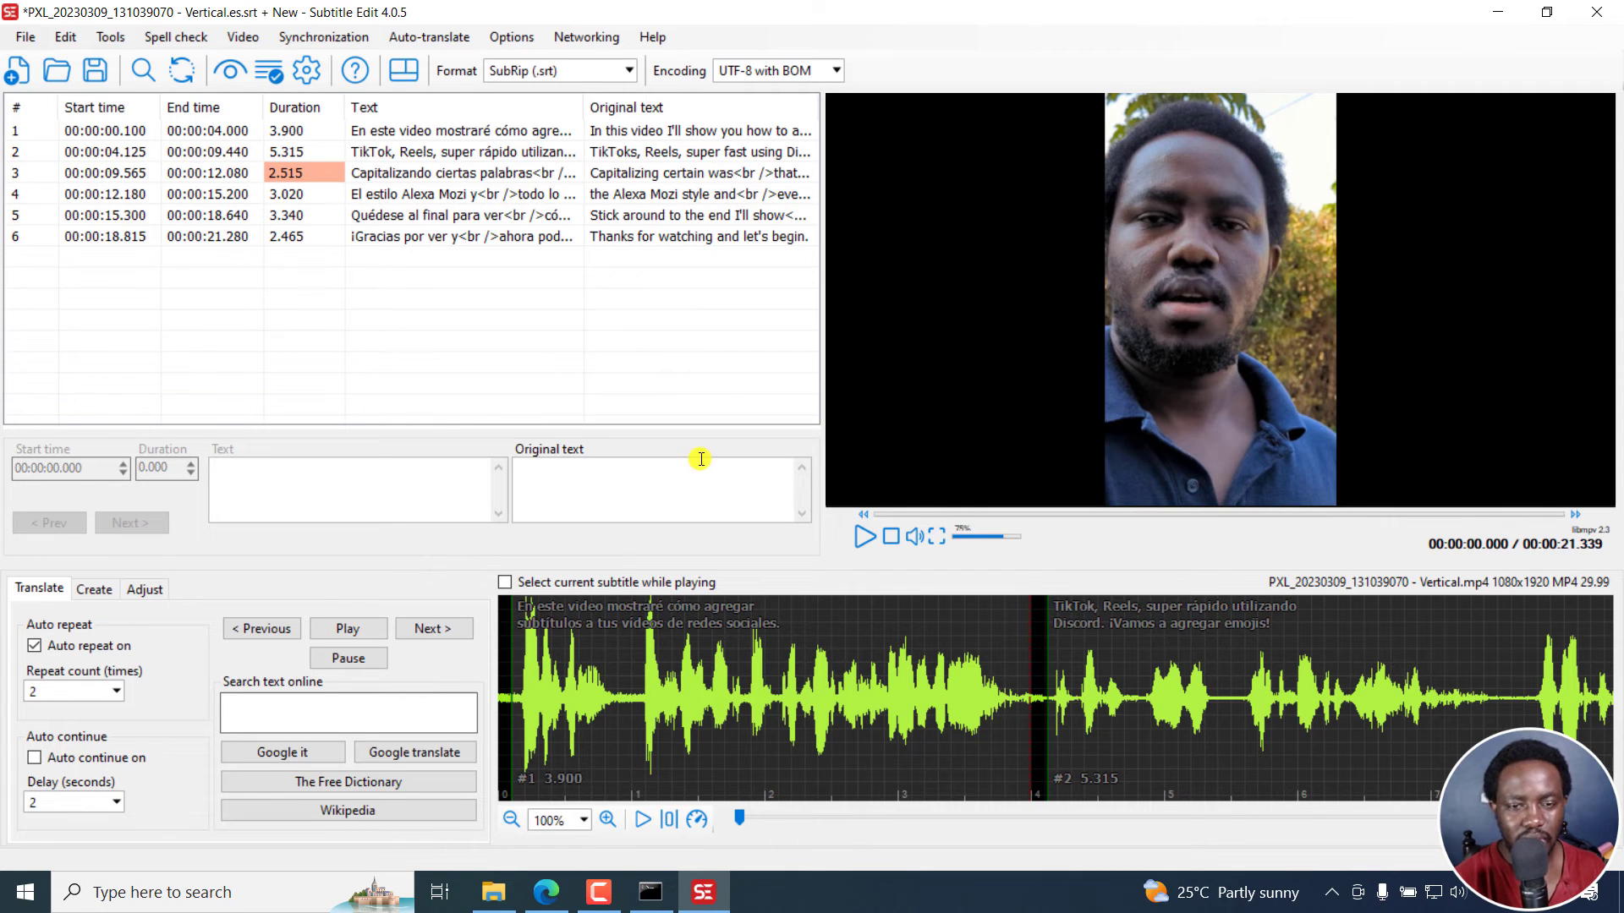
Close the llama2 command window and start a new subtitle, discarding unsaved Spanish and original changes
{"action": "left_click", "coordinate": [652, 891]}
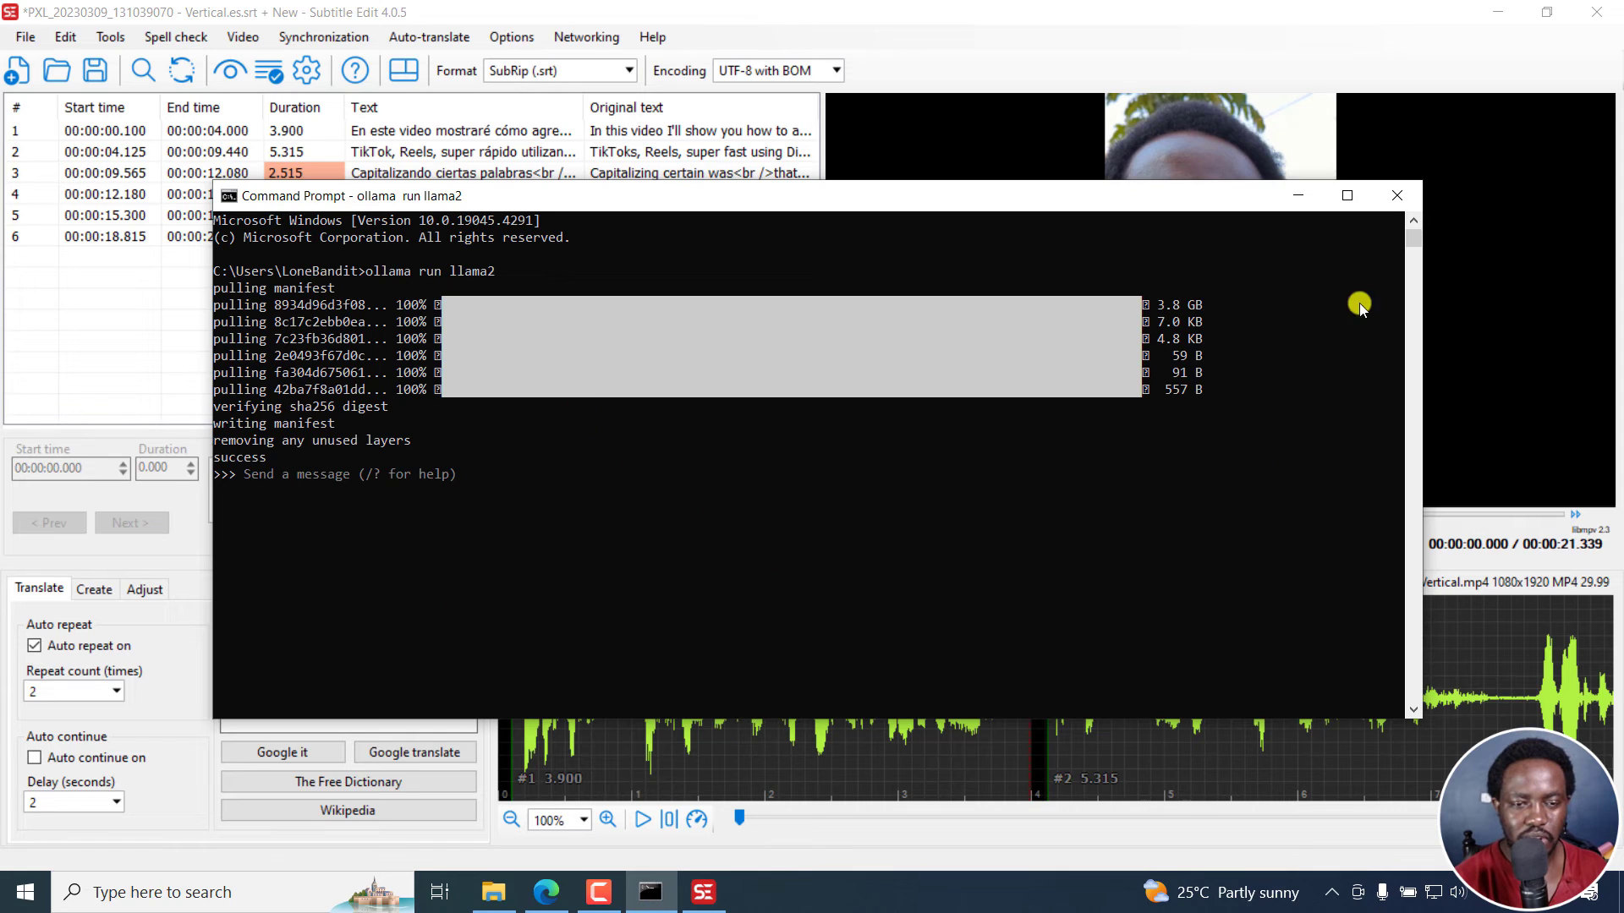
{"action": "left_click", "coordinate": [1400, 198]}
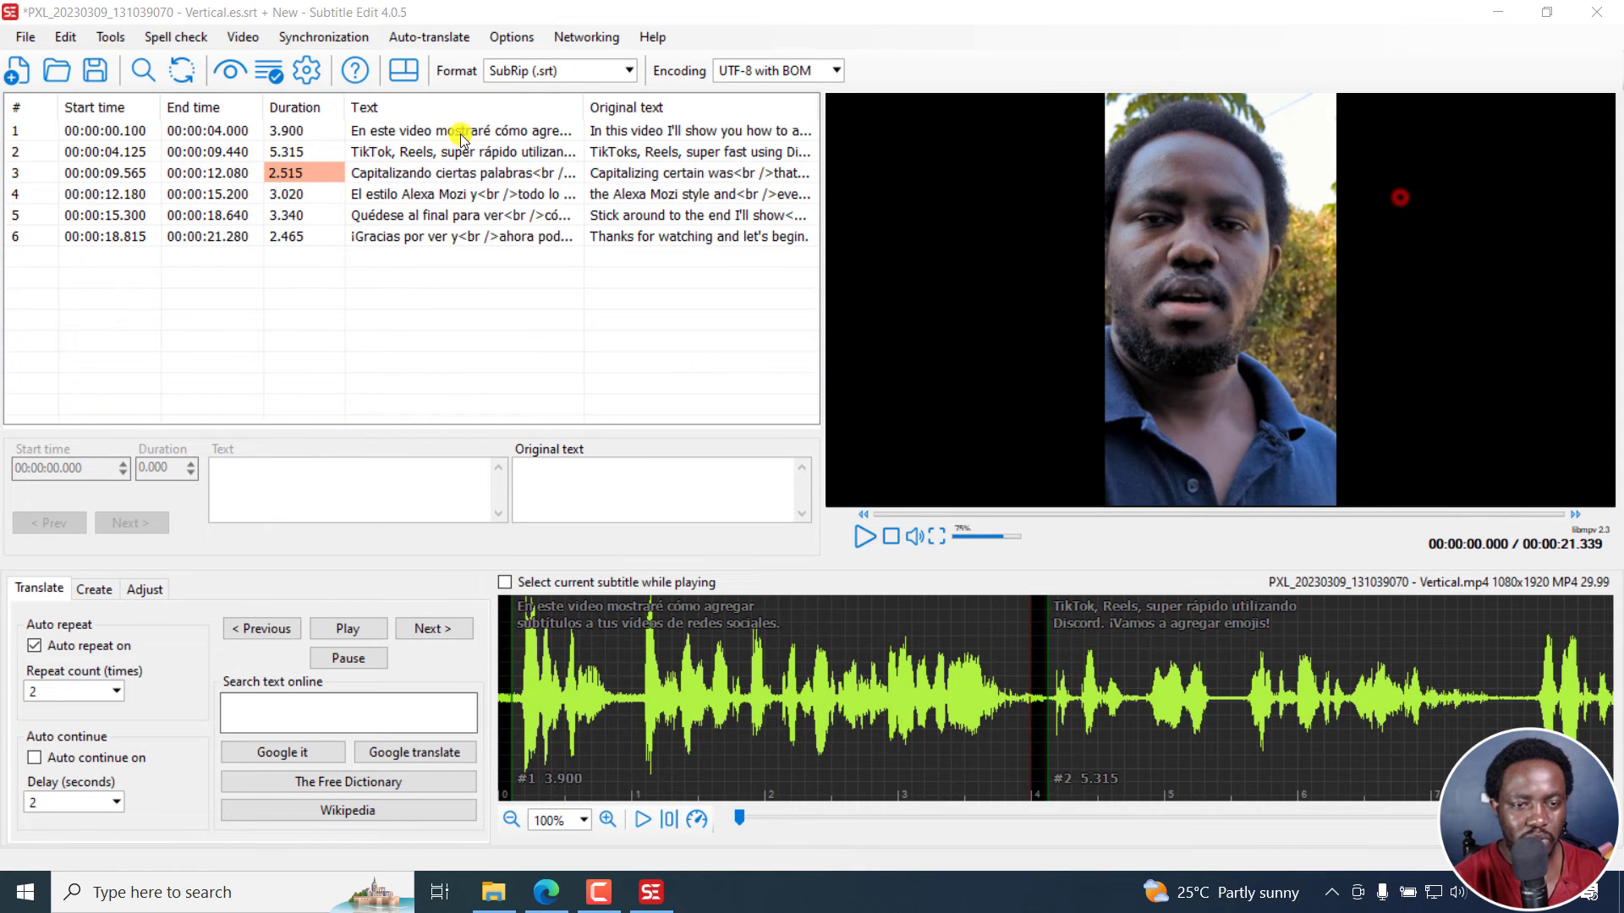
{"action": "left_click", "coordinate": [19, 39]}
{"action": "left_click", "coordinate": [39, 55]}
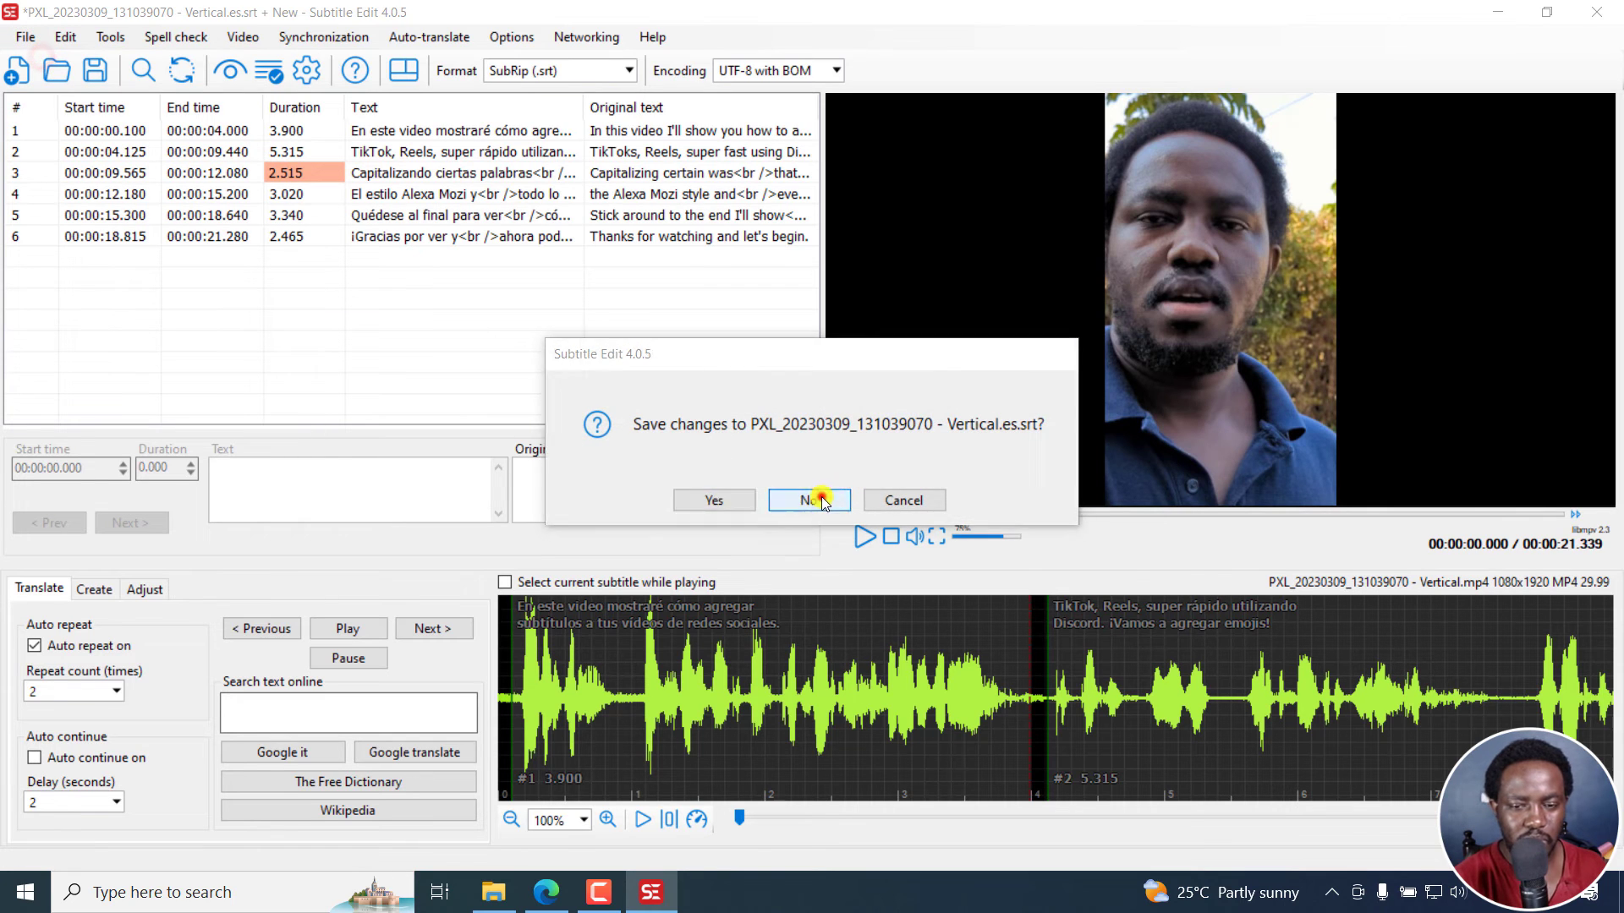
{"action": "left_click", "coordinate": [811, 500]}
{"action": "left_click", "coordinate": [814, 498]}
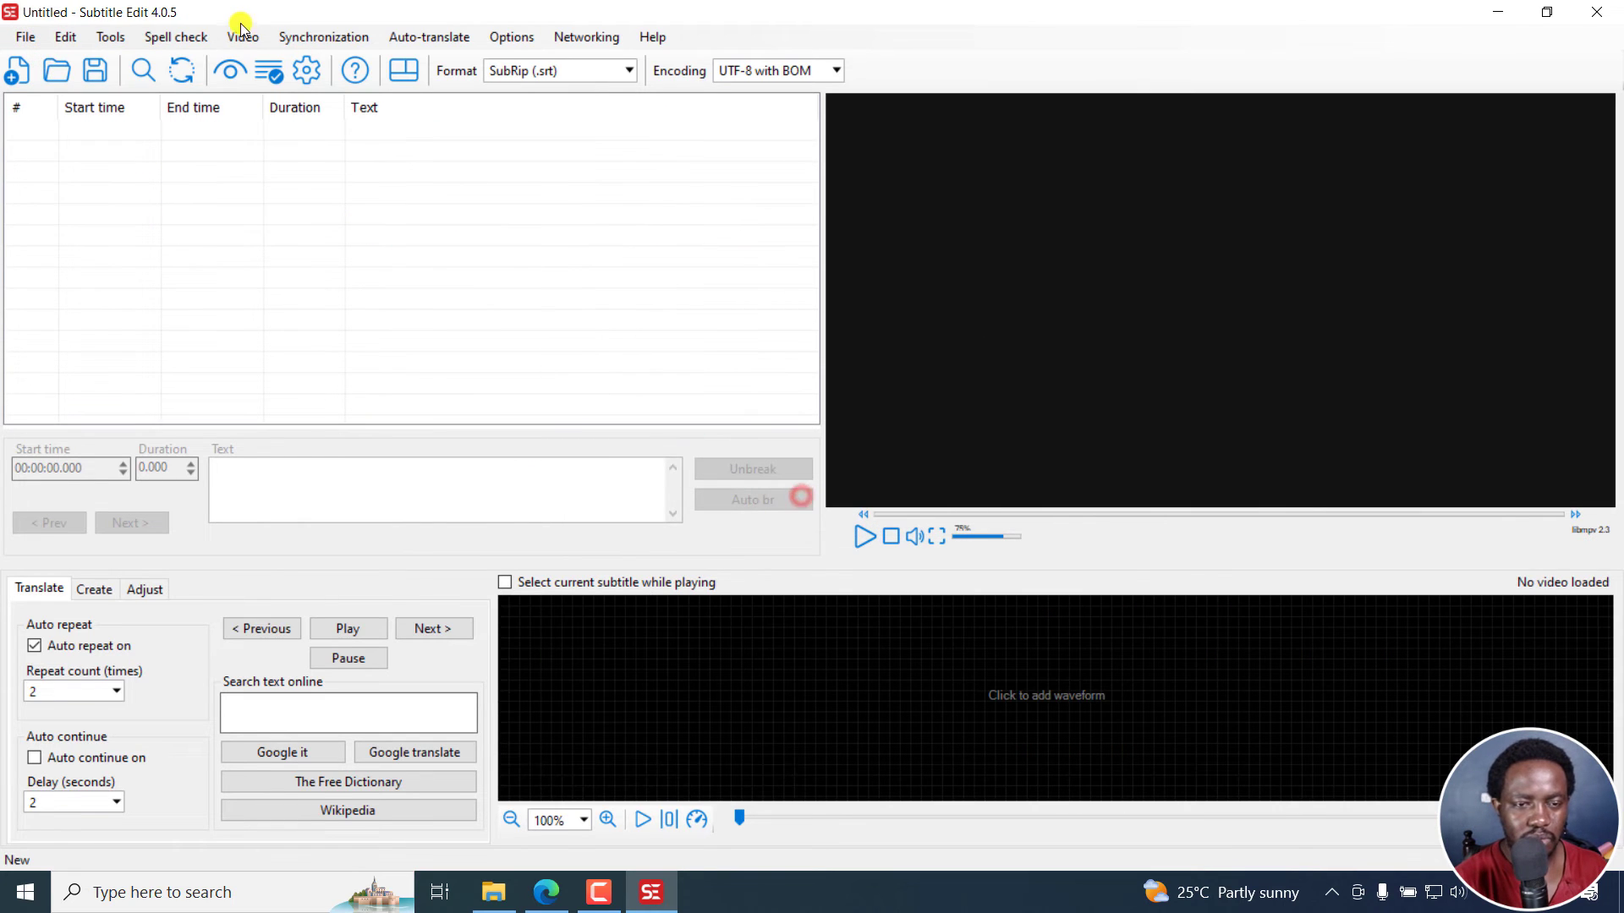
Load the vertical PXL_20230309_131039070 MP4 video
{"action": "left_click", "coordinate": [236, 35]}
{"action": "left_click", "coordinate": [260, 59]}
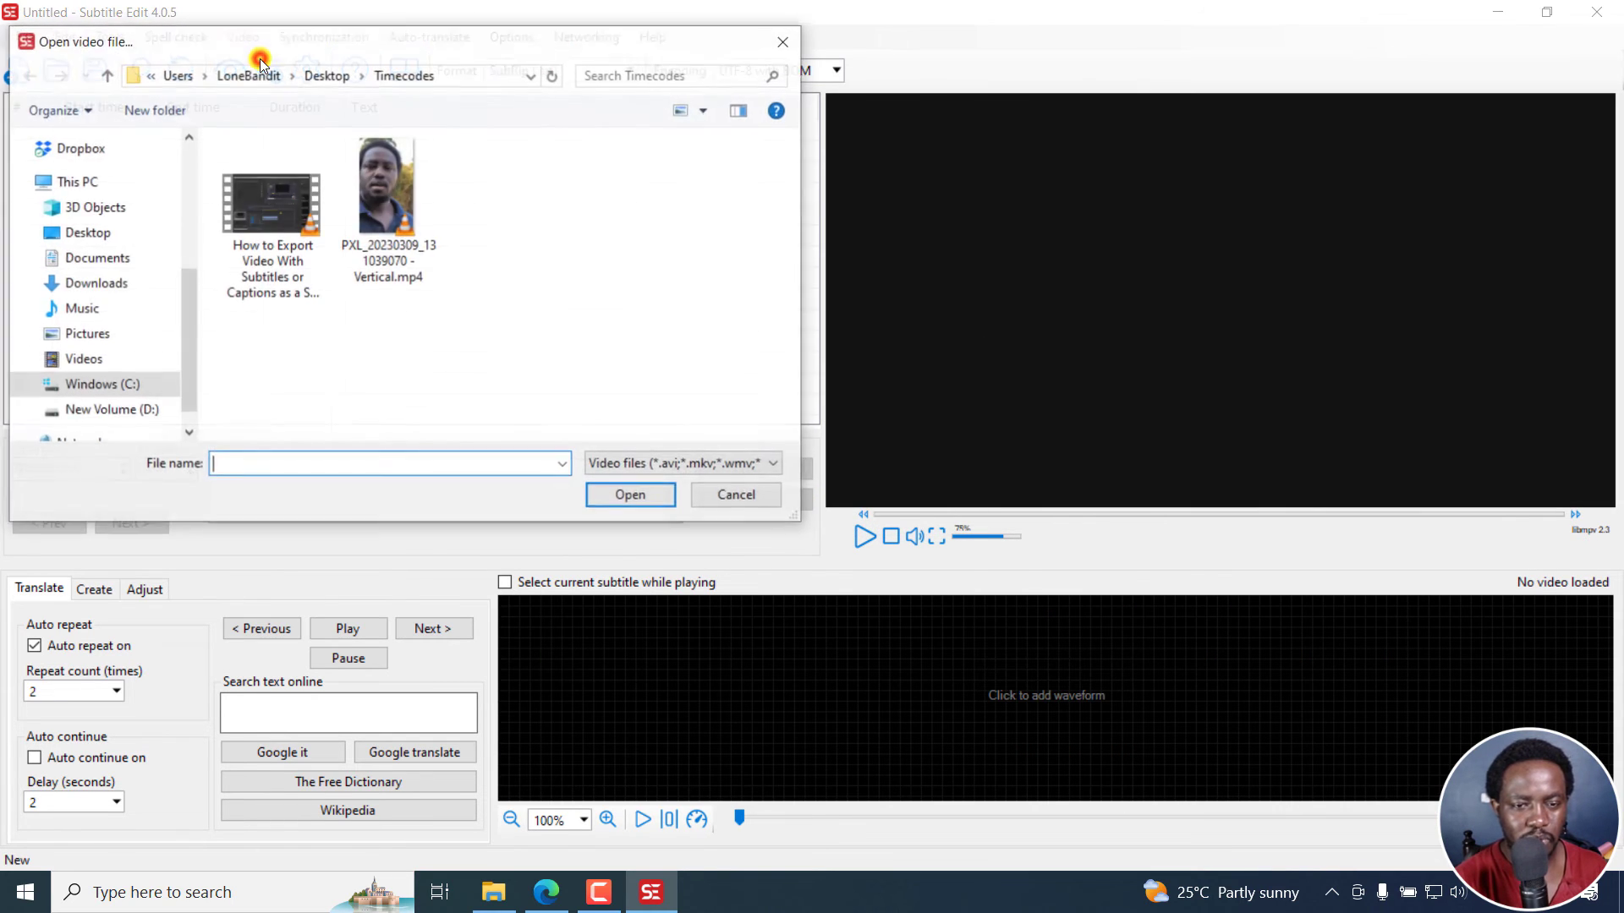
{"action": "left_click", "coordinate": [385, 237]}
{"action": "left_click", "coordinate": [630, 494]}
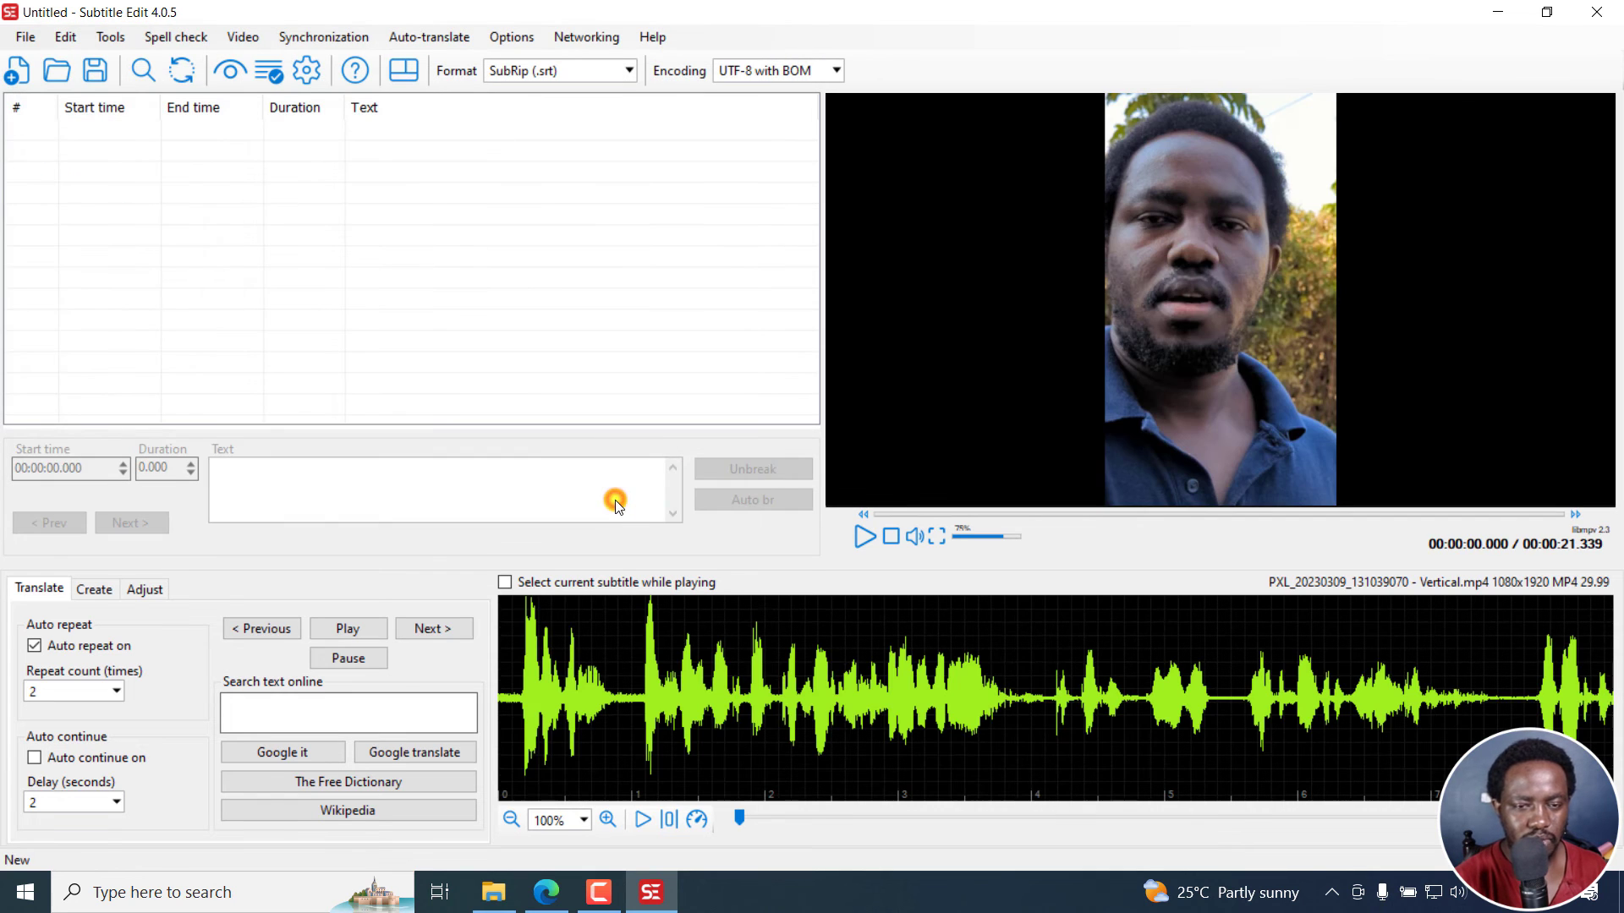
Generate English subtitles from the video's audio with Whisper audio-to-text
{"action": "left_click", "coordinate": [242, 37]}
{"action": "left_click", "coordinate": [323, 318]}
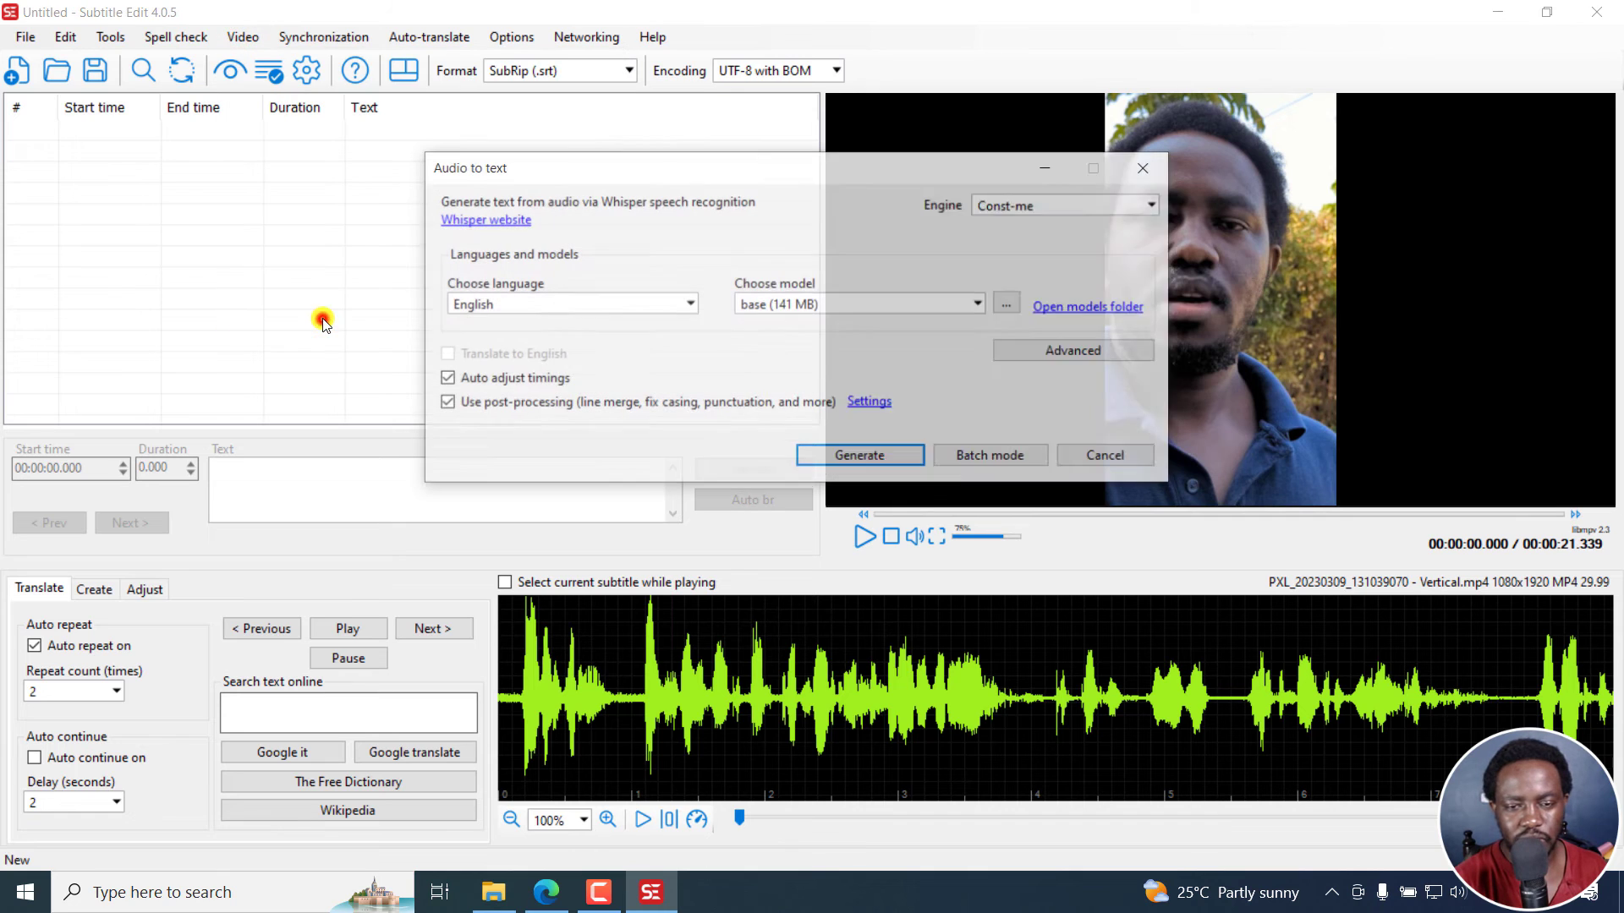
{"action": "left_click", "coordinate": [844, 458]}
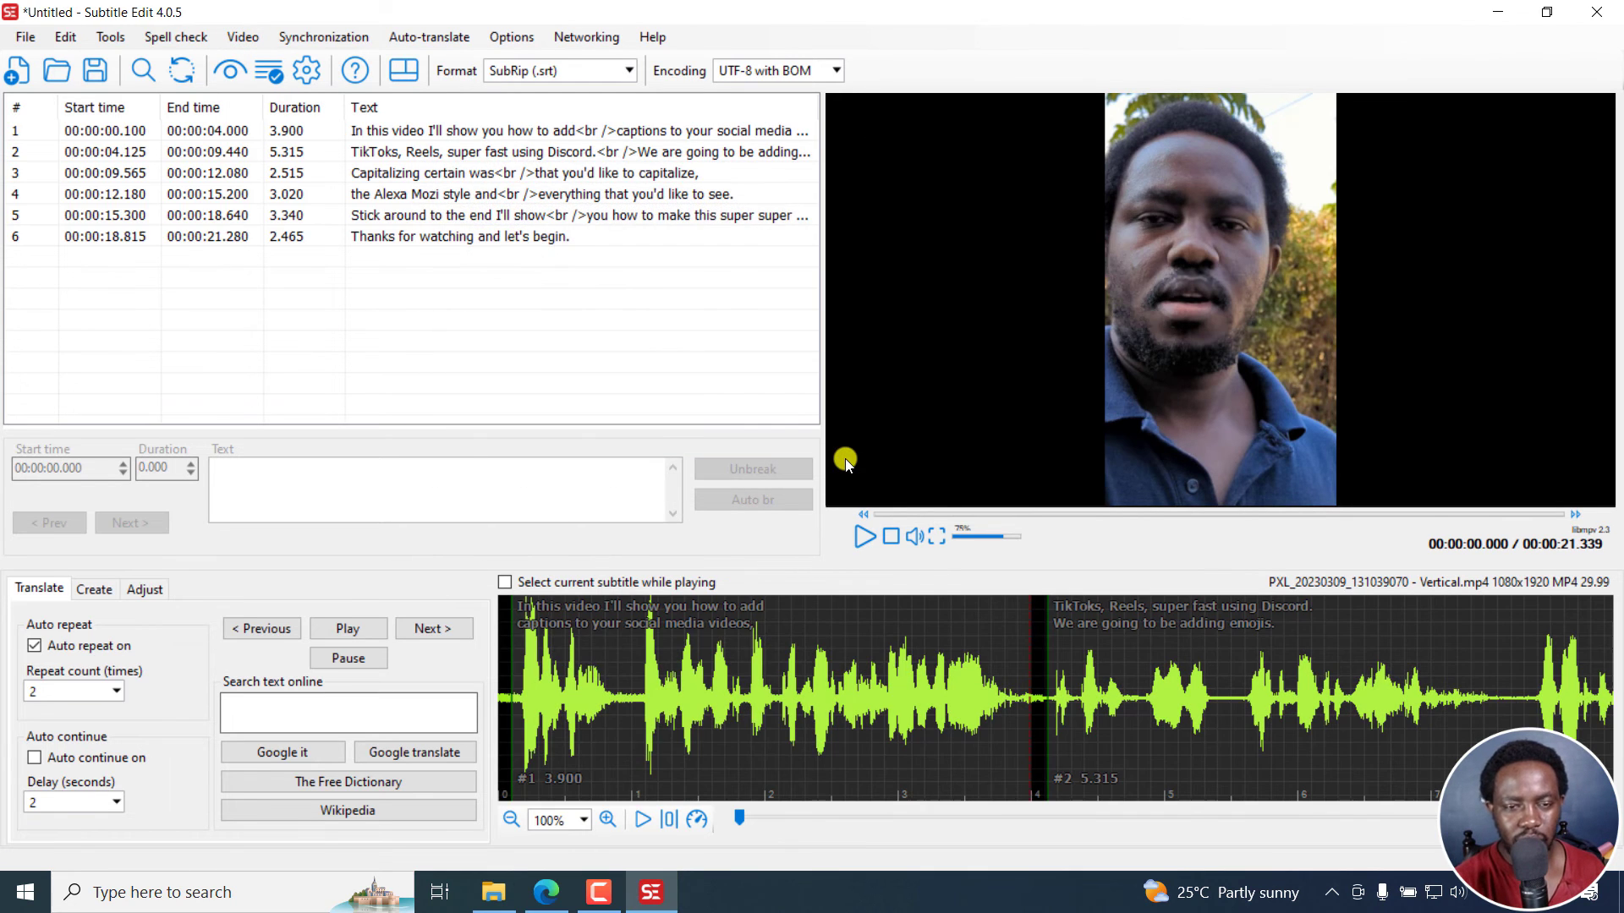
Auto-translate the six English lines into French with llama2, leaving the results unapplied
{"action": "left_click", "coordinate": [417, 39]}
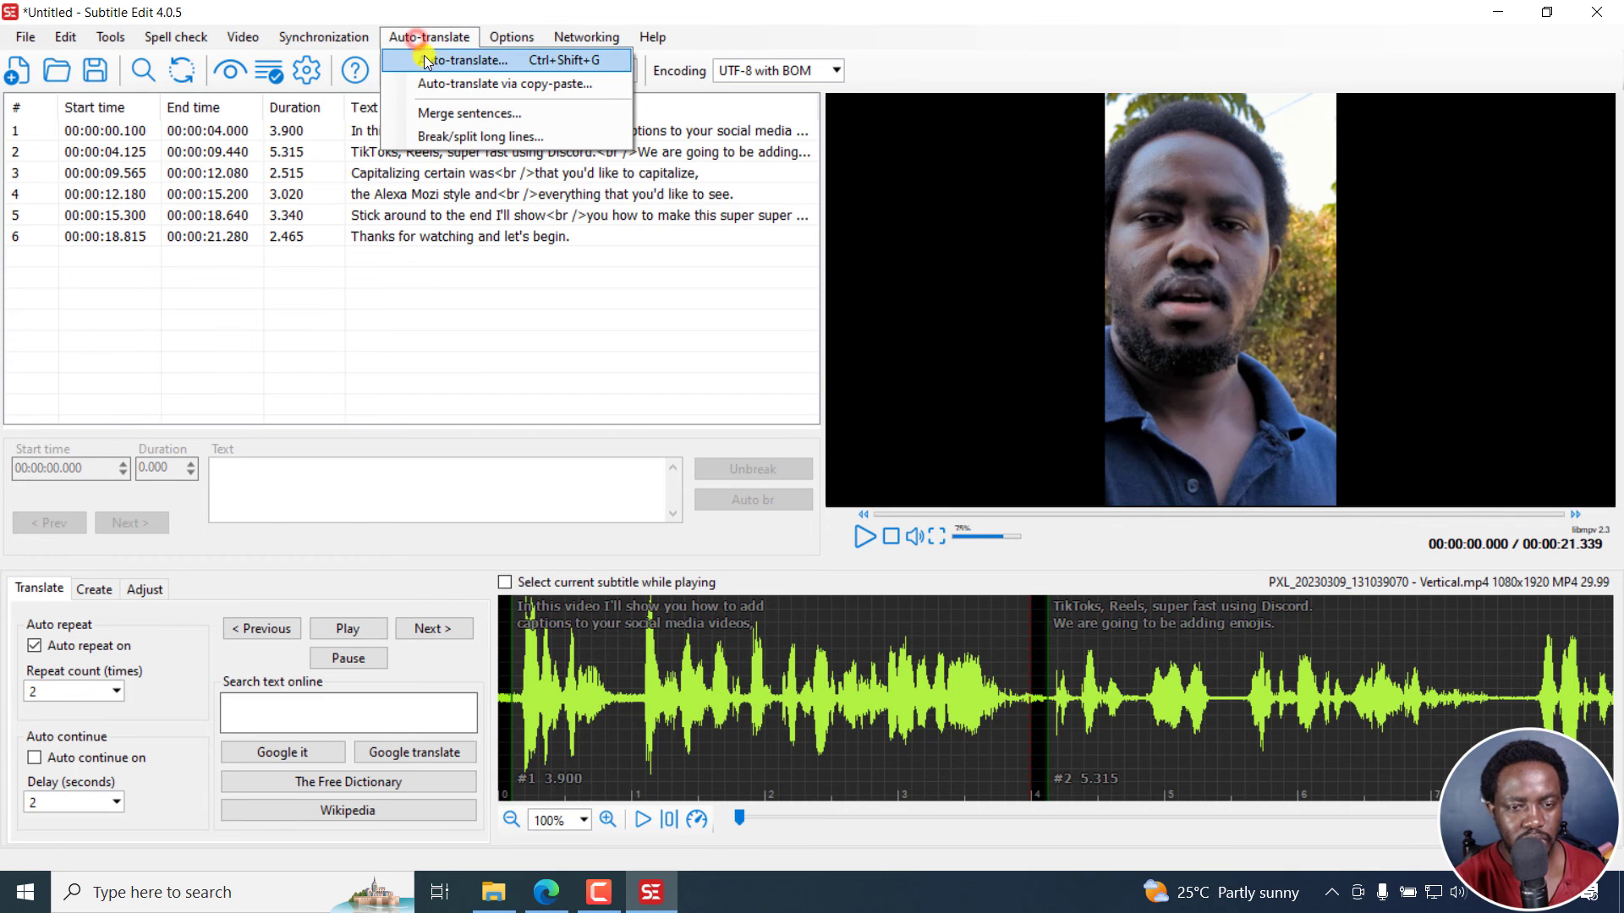
{"action": "left_click", "coordinate": [431, 59]}
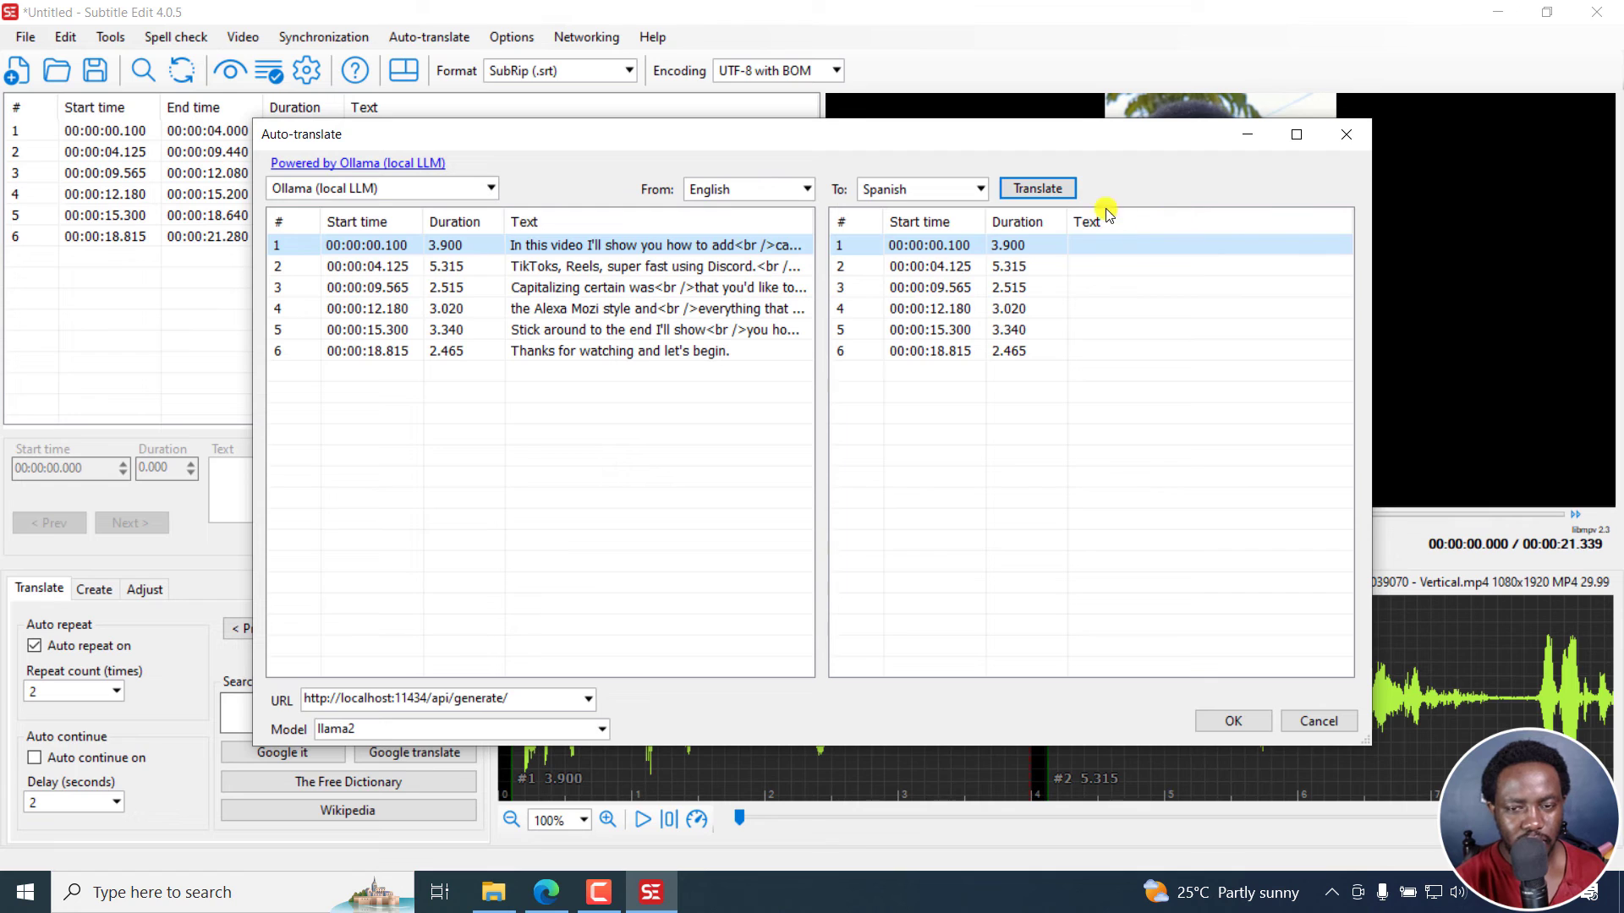
{"action": "left_click", "coordinate": [978, 190]}
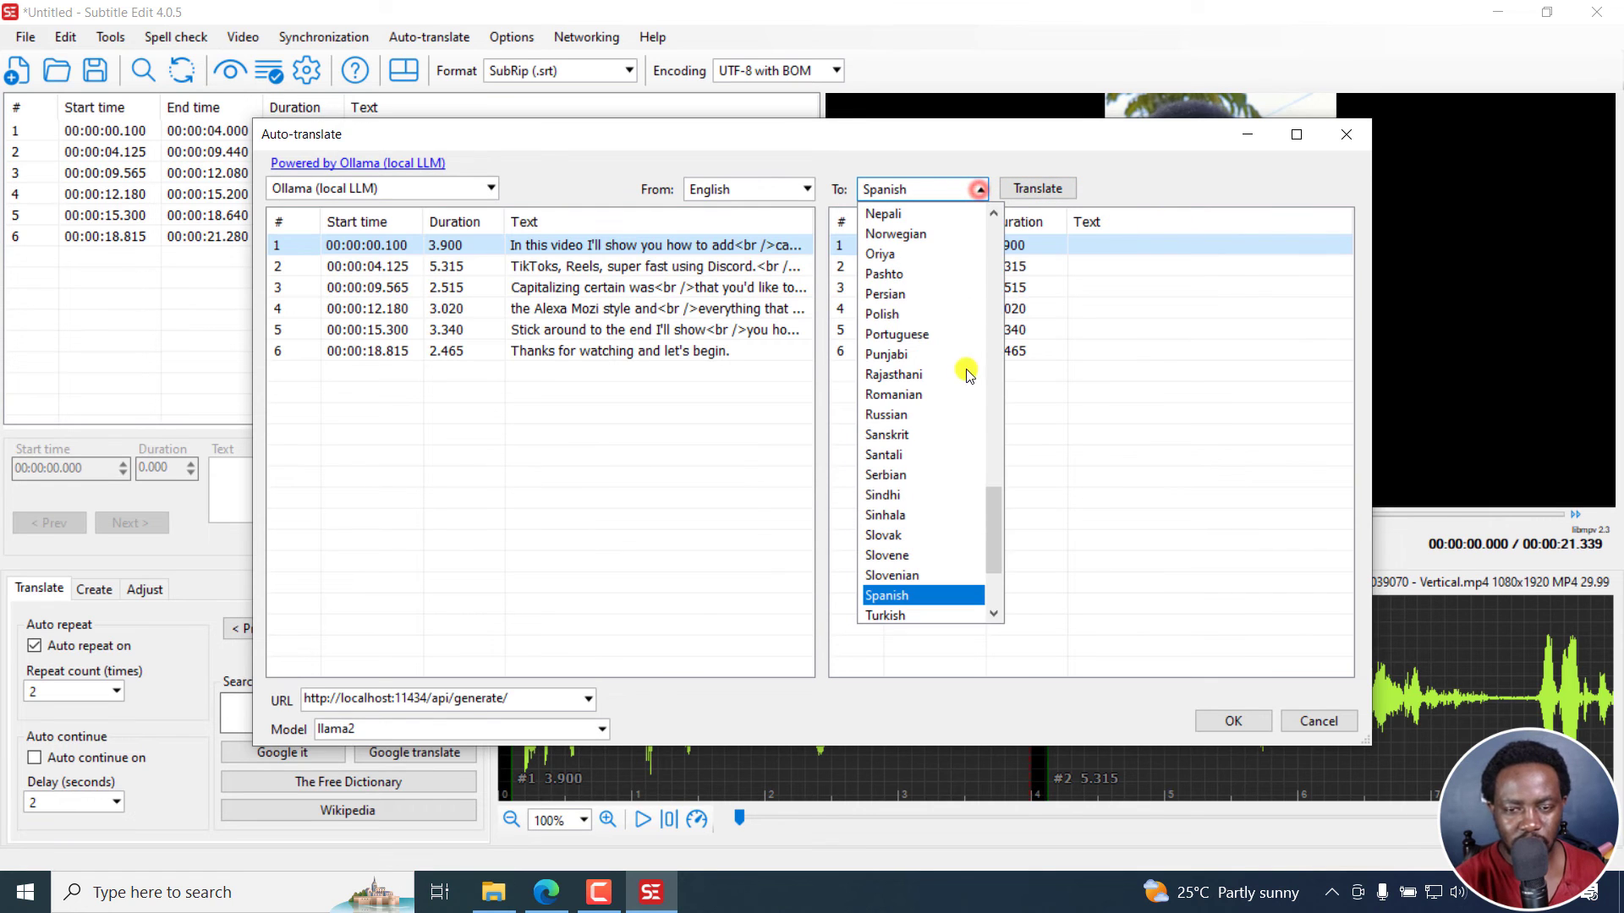
{"action": "left_click_drag", "start_coordinate": [997, 562], "coordinate": [1002, 368]}
{"action": "left_click", "coordinate": [884, 354]}
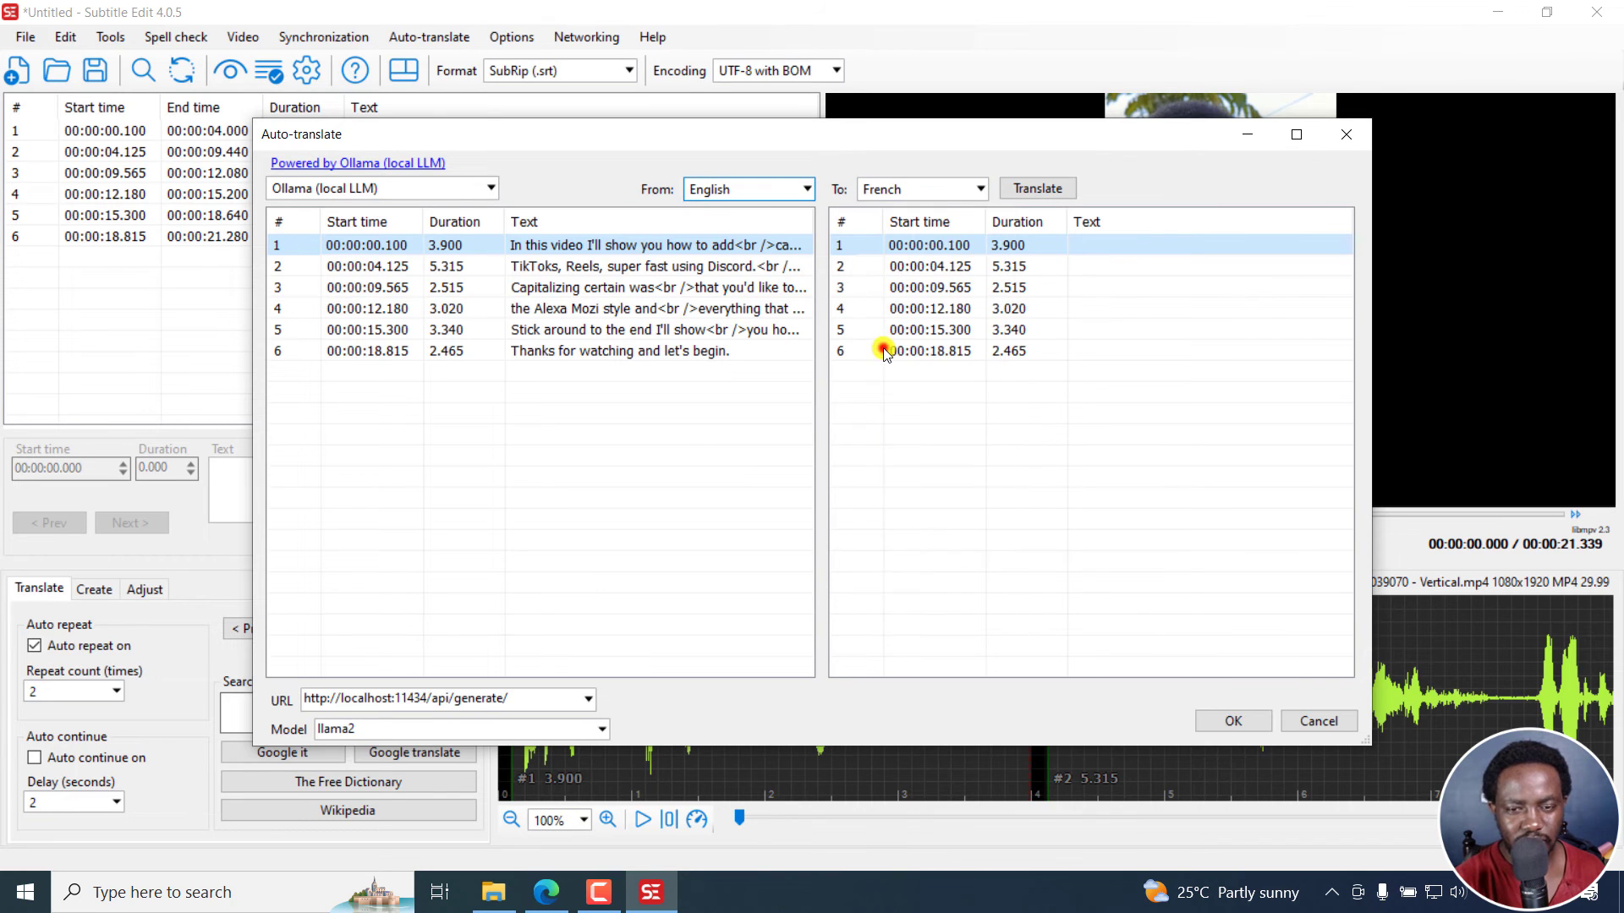
{"action": "left_click", "coordinate": [1034, 188]}
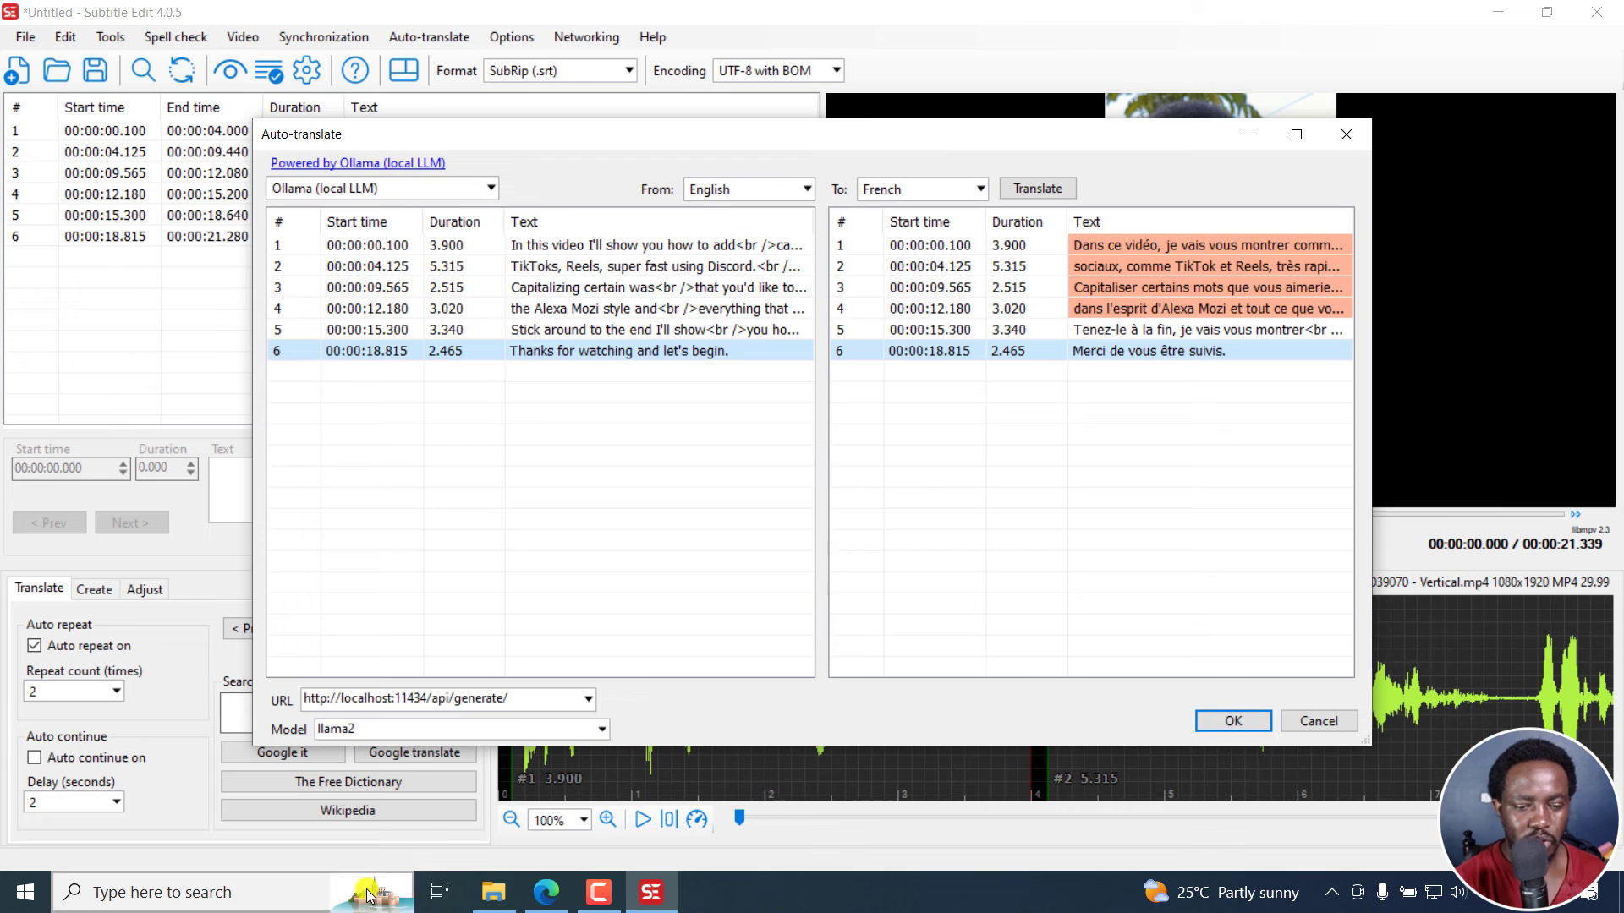
{"action": "left_click", "coordinate": [1331, 893]}
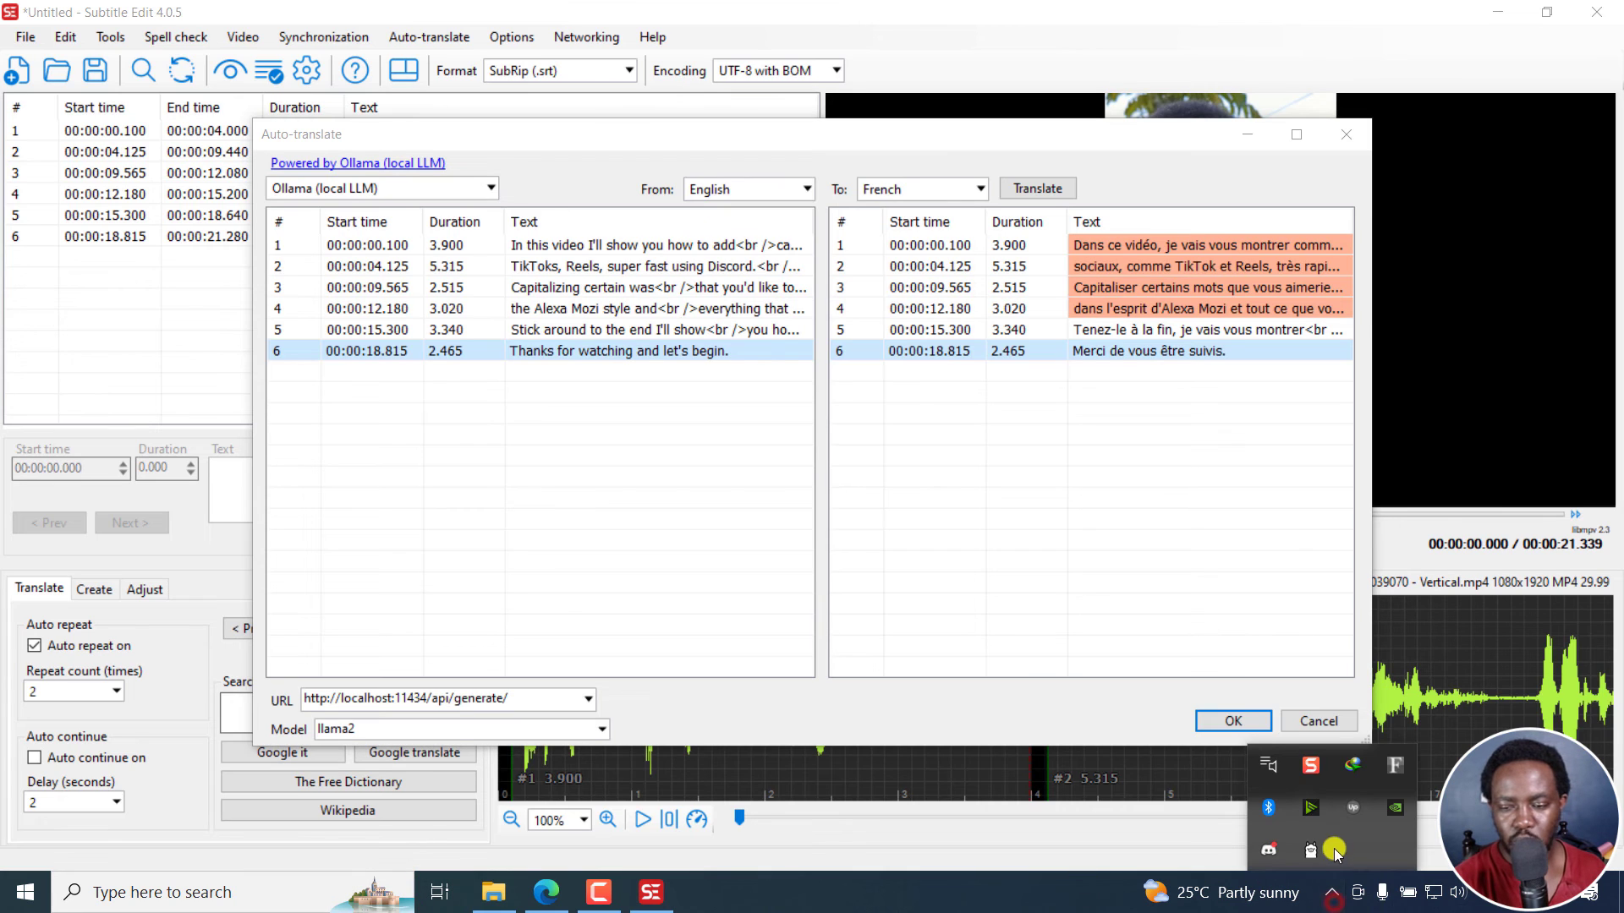
Open Ollama's log folder from the tray, read server.log in maximized Notepad, then close it
{"action": "right_click", "coordinate": [1307, 853]}
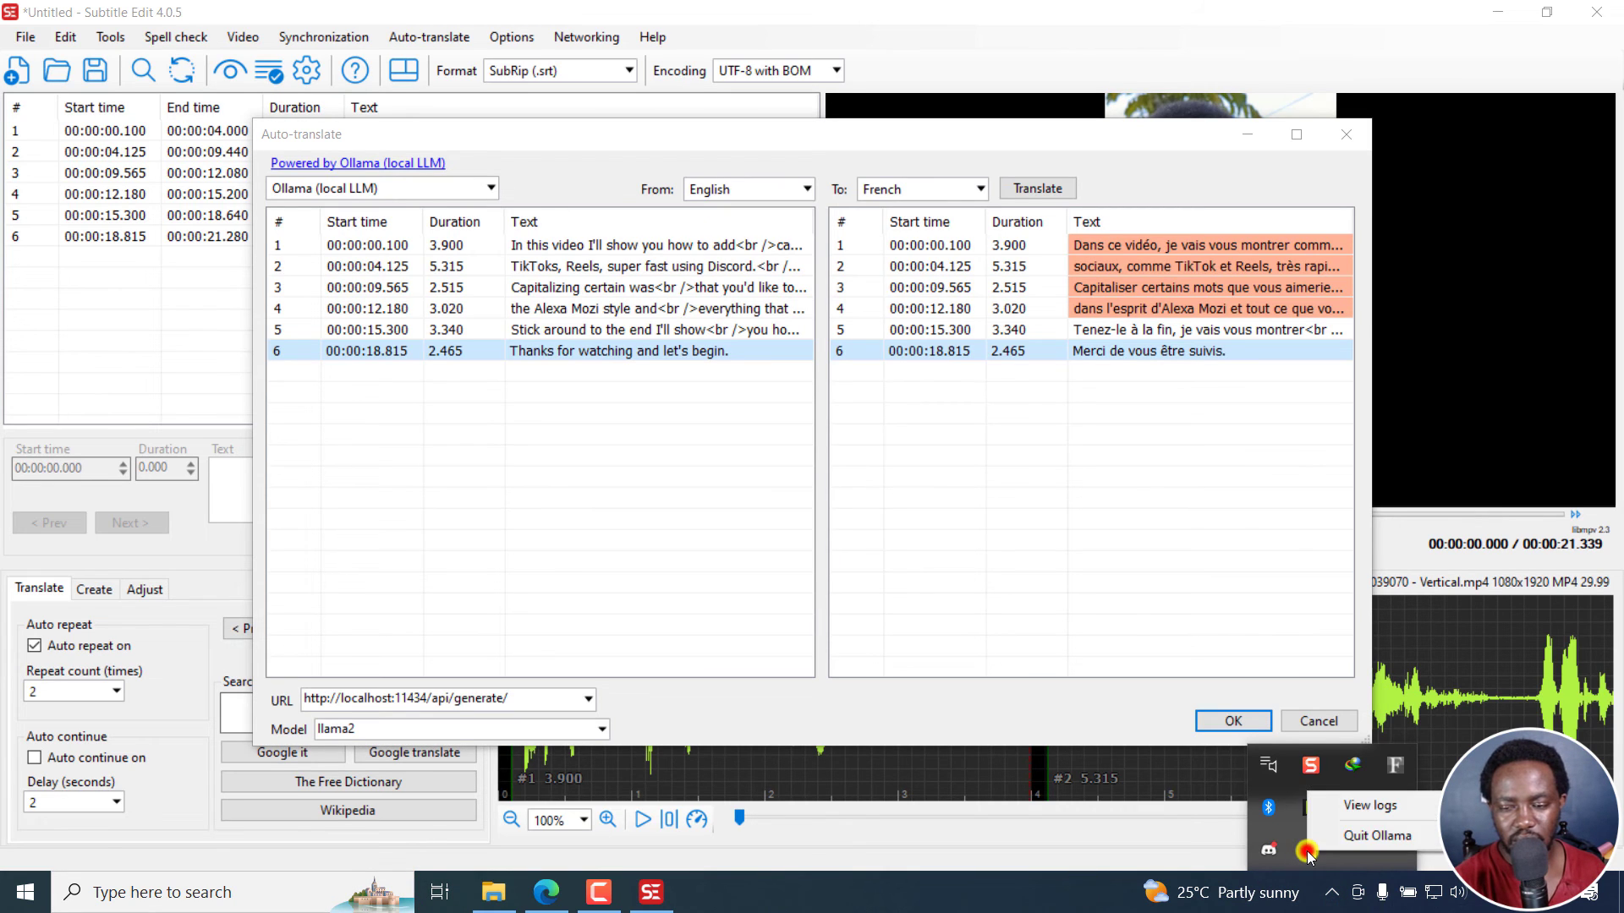
{"action": "left_click", "coordinate": [1369, 805]}
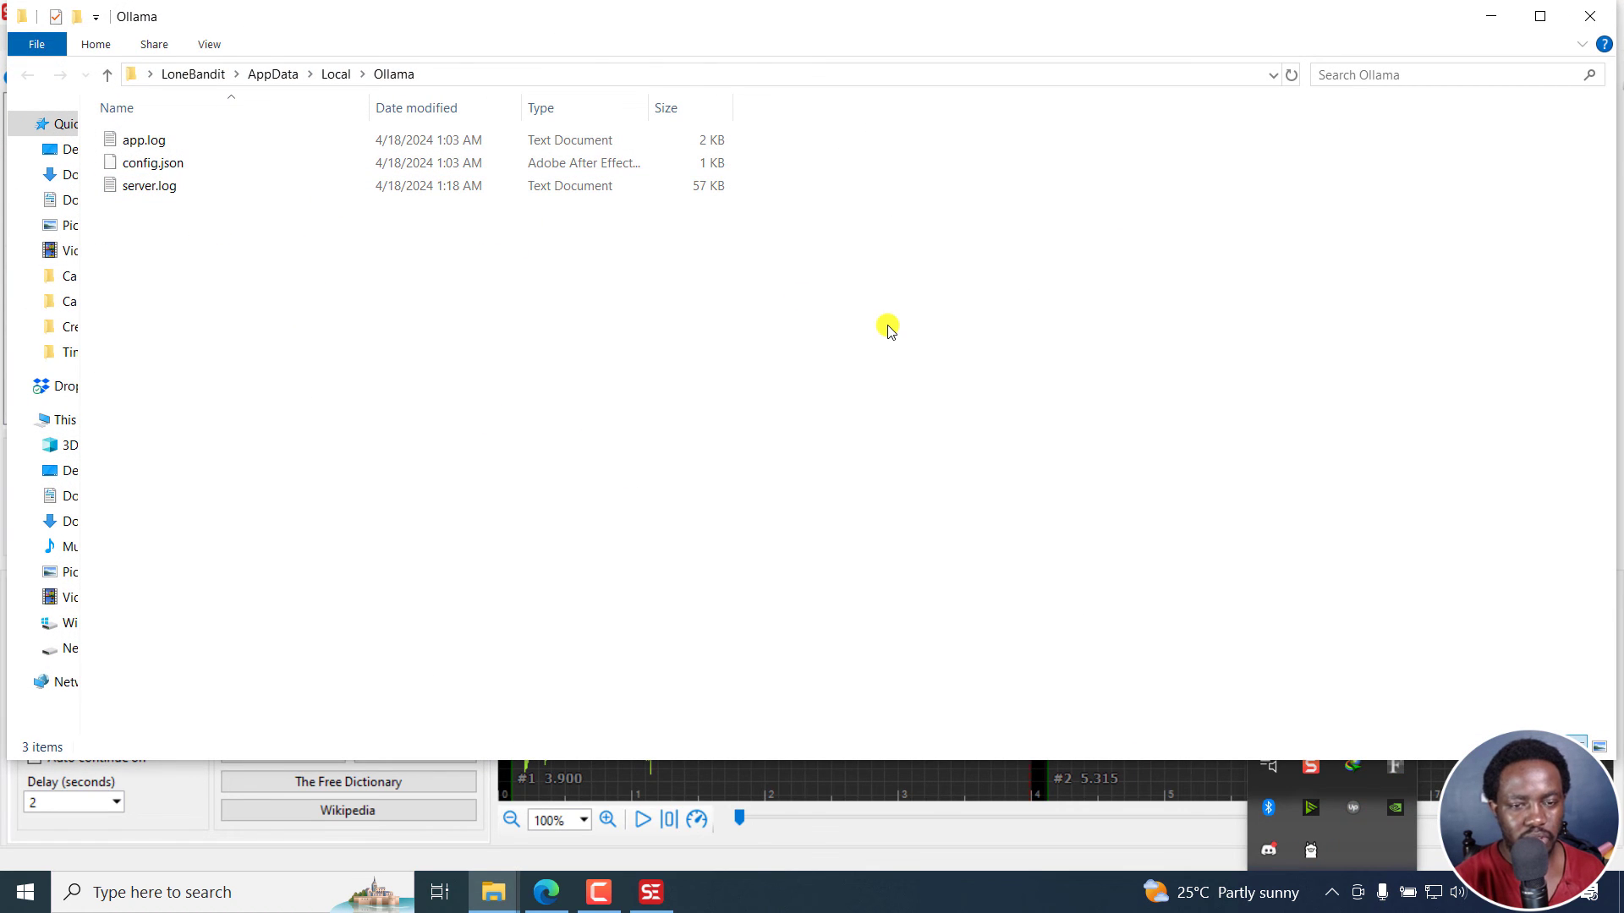
{"action": "double_click", "coordinate": [150, 186]}
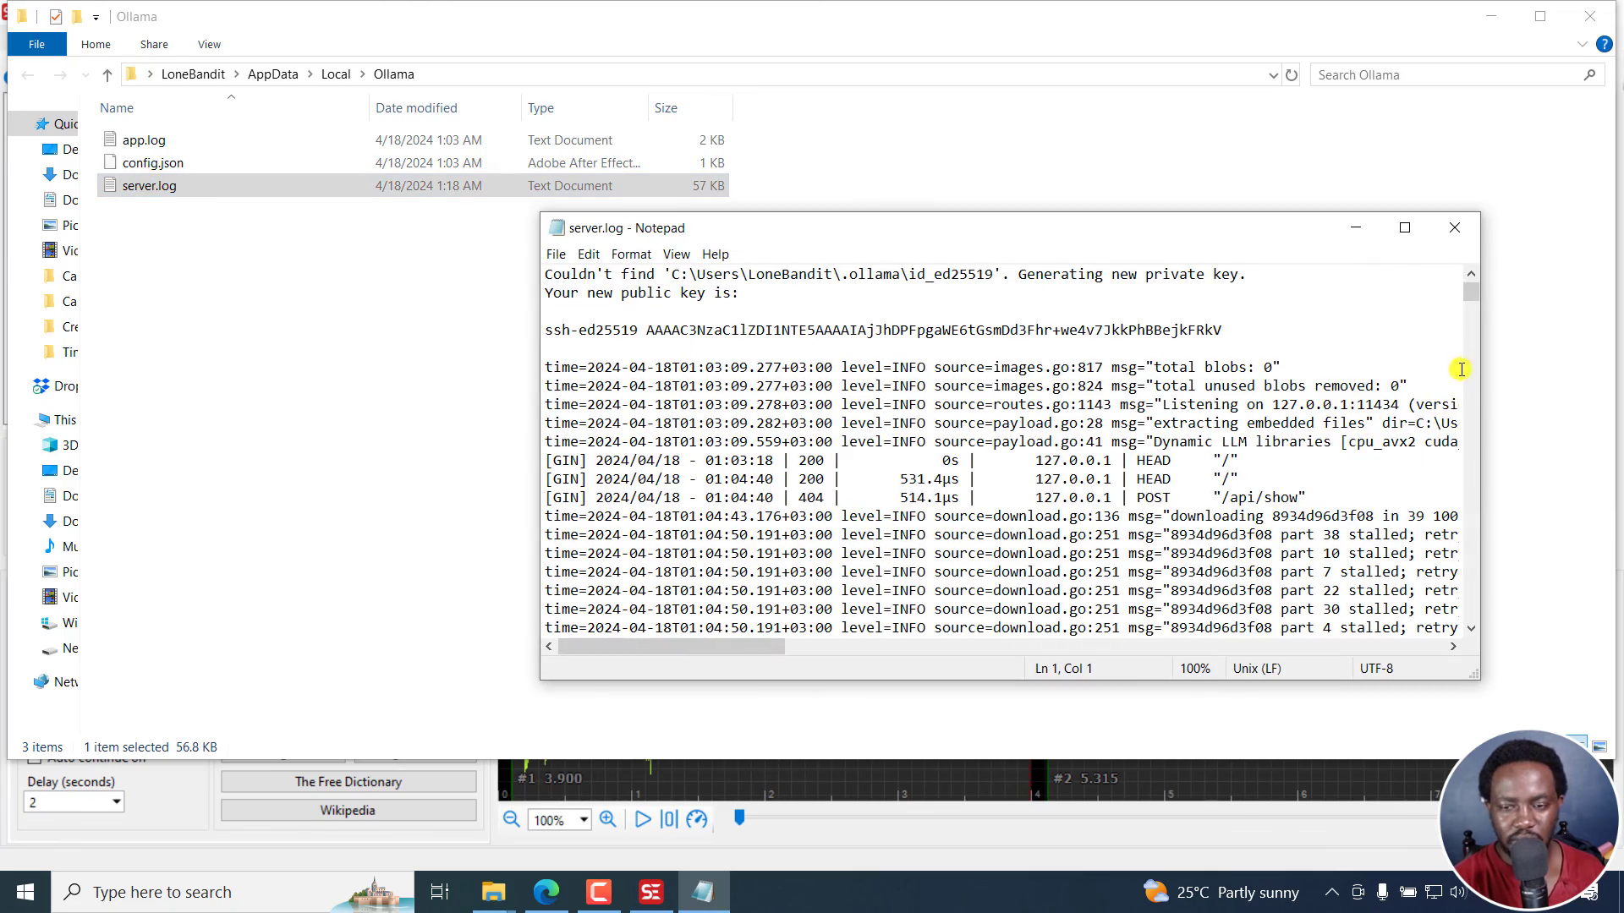
{"action": "left_click", "coordinate": [1405, 227]}
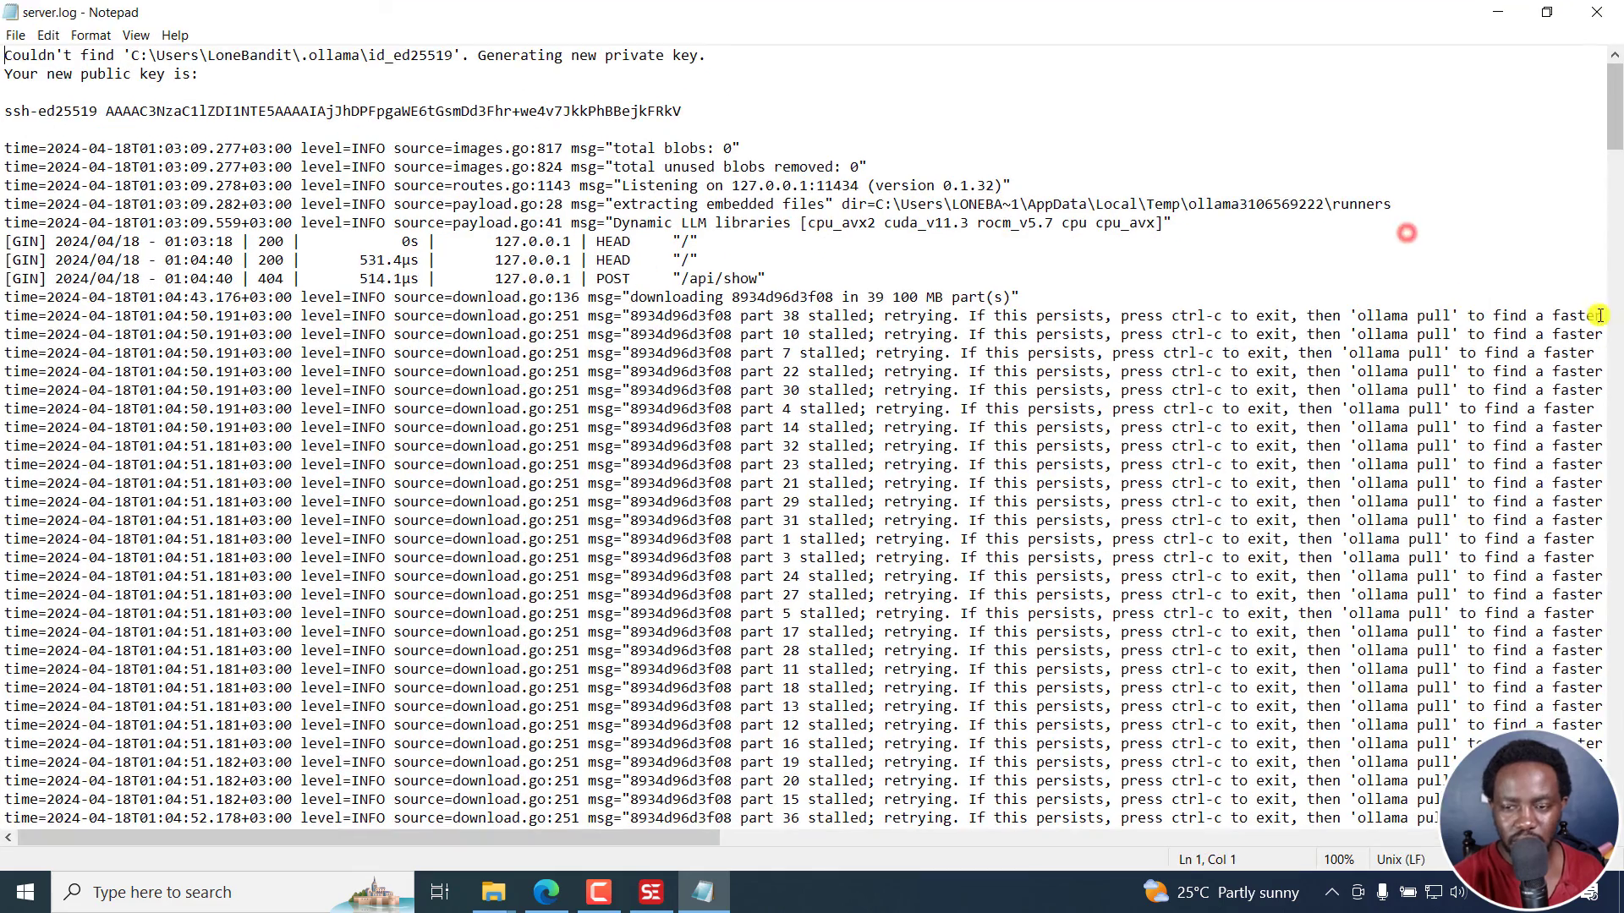
{"action": "left_click_drag", "start_coordinate": [1615, 110], "coordinate": [1615, 787]}
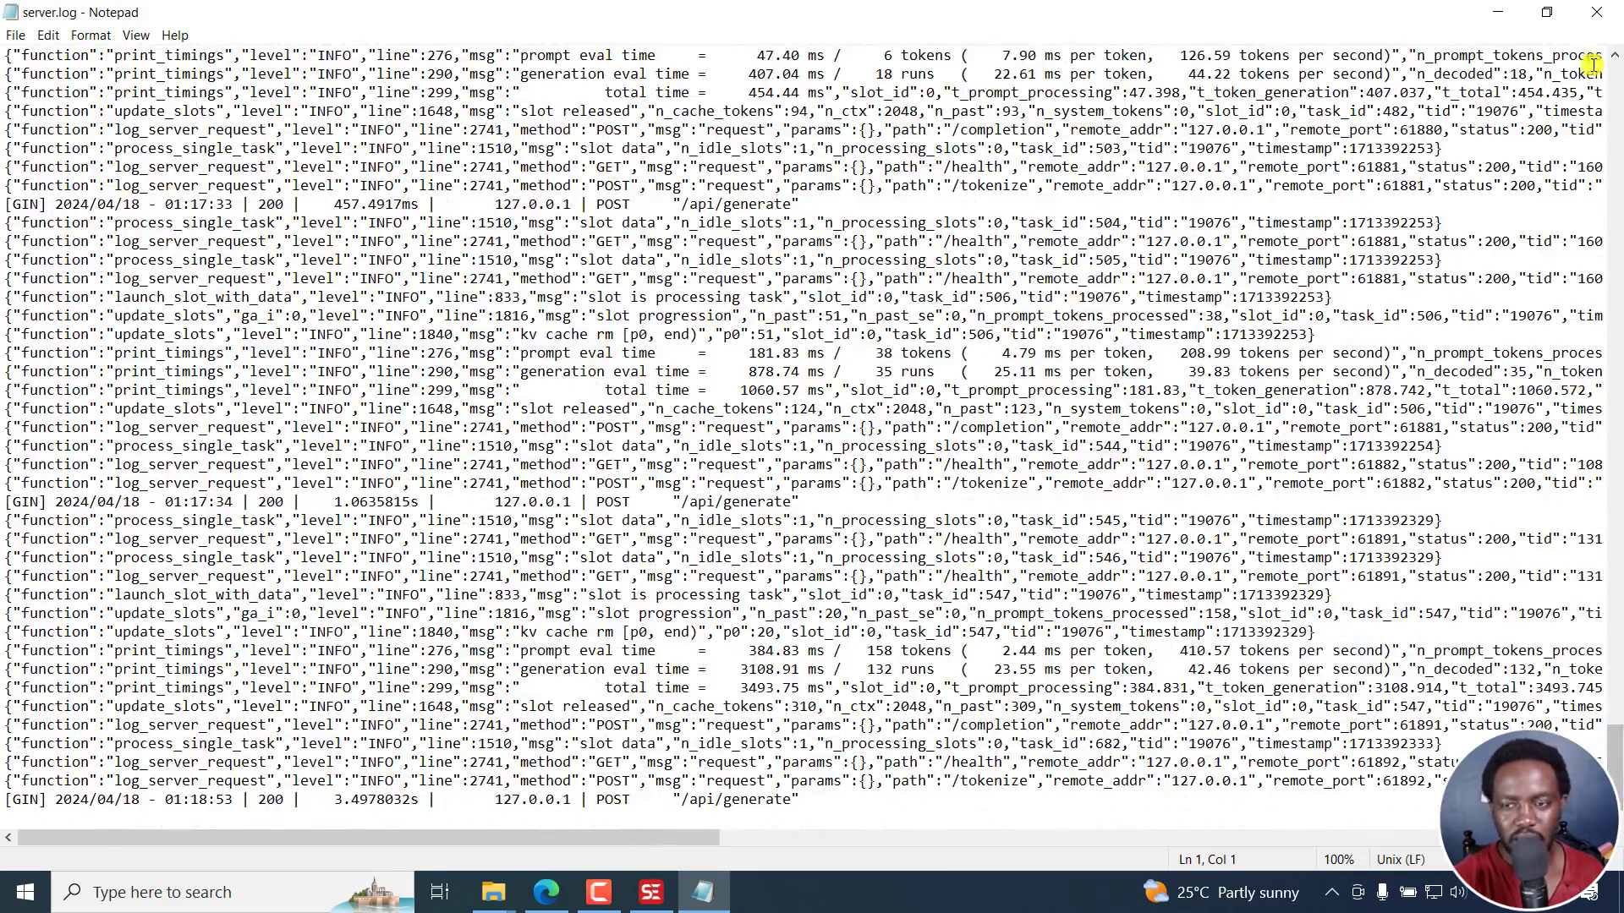
{"action": "left_click", "coordinate": [1590, 14]}
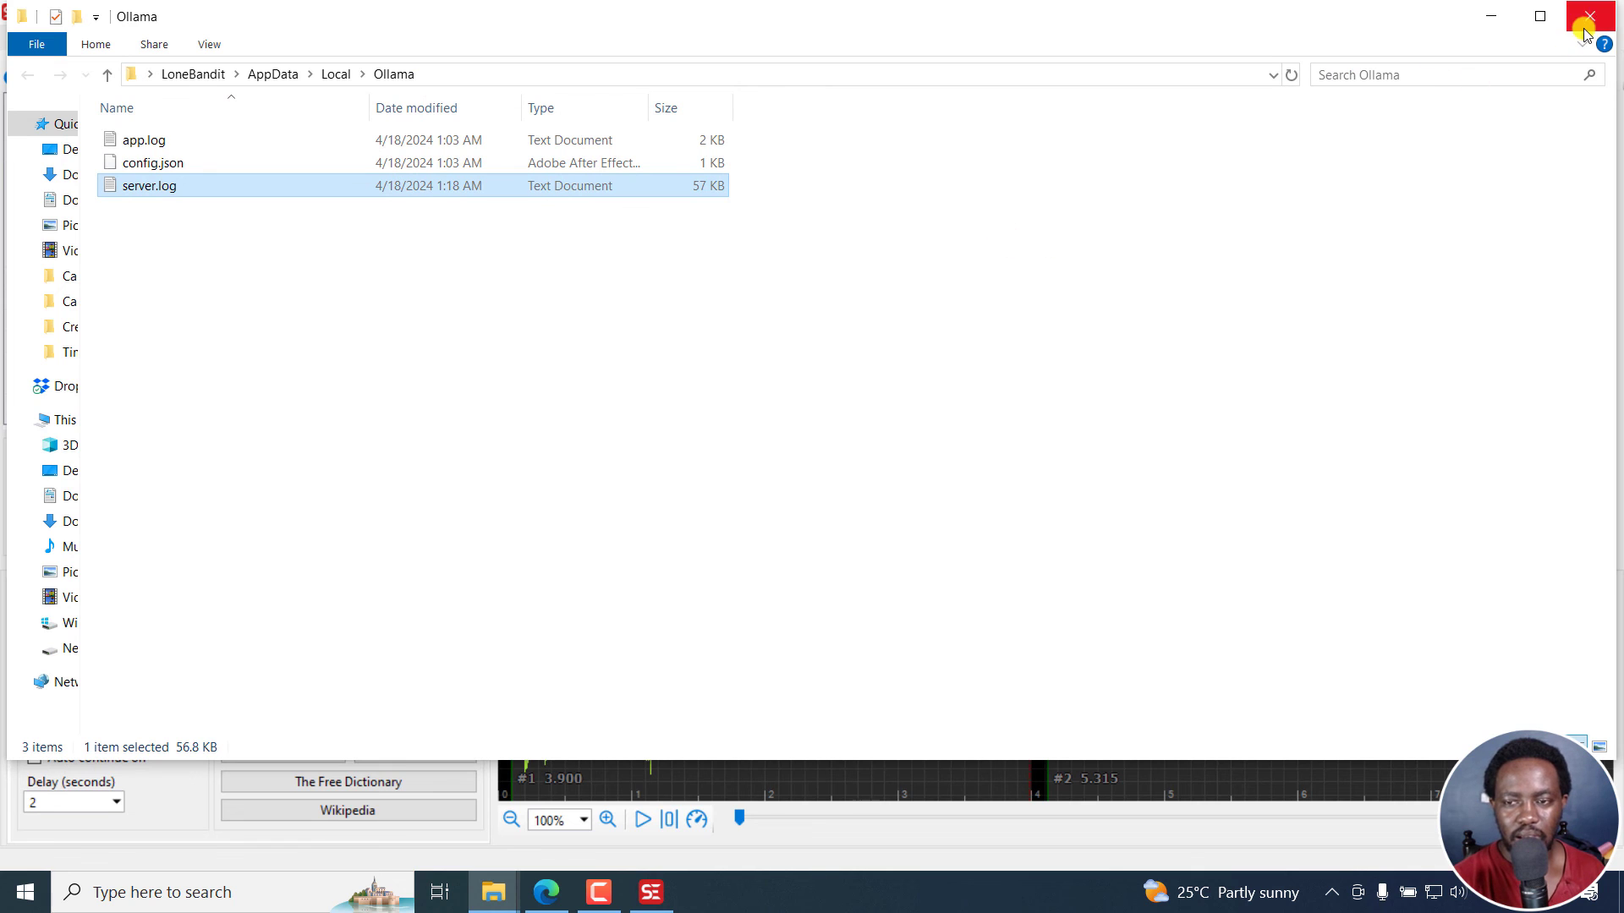
Close the Ollama logs folder and copy the llama2 run command from ollama.com's llama2 page
{"action": "left_click", "coordinate": [1588, 15]}
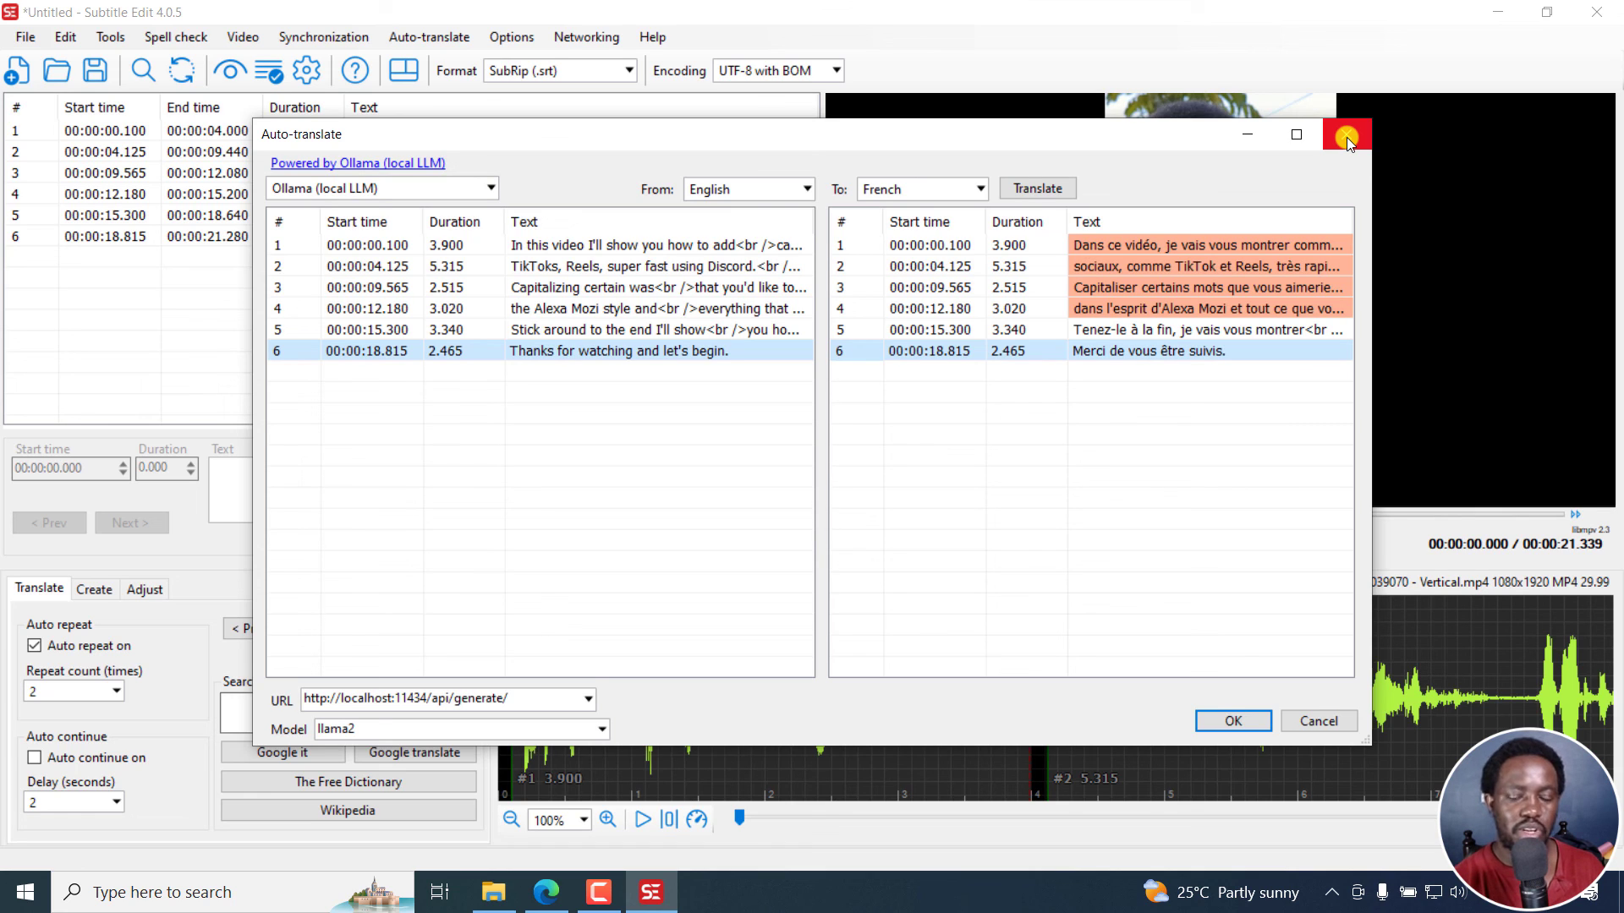
{"action": "left_click", "coordinate": [1334, 899]}
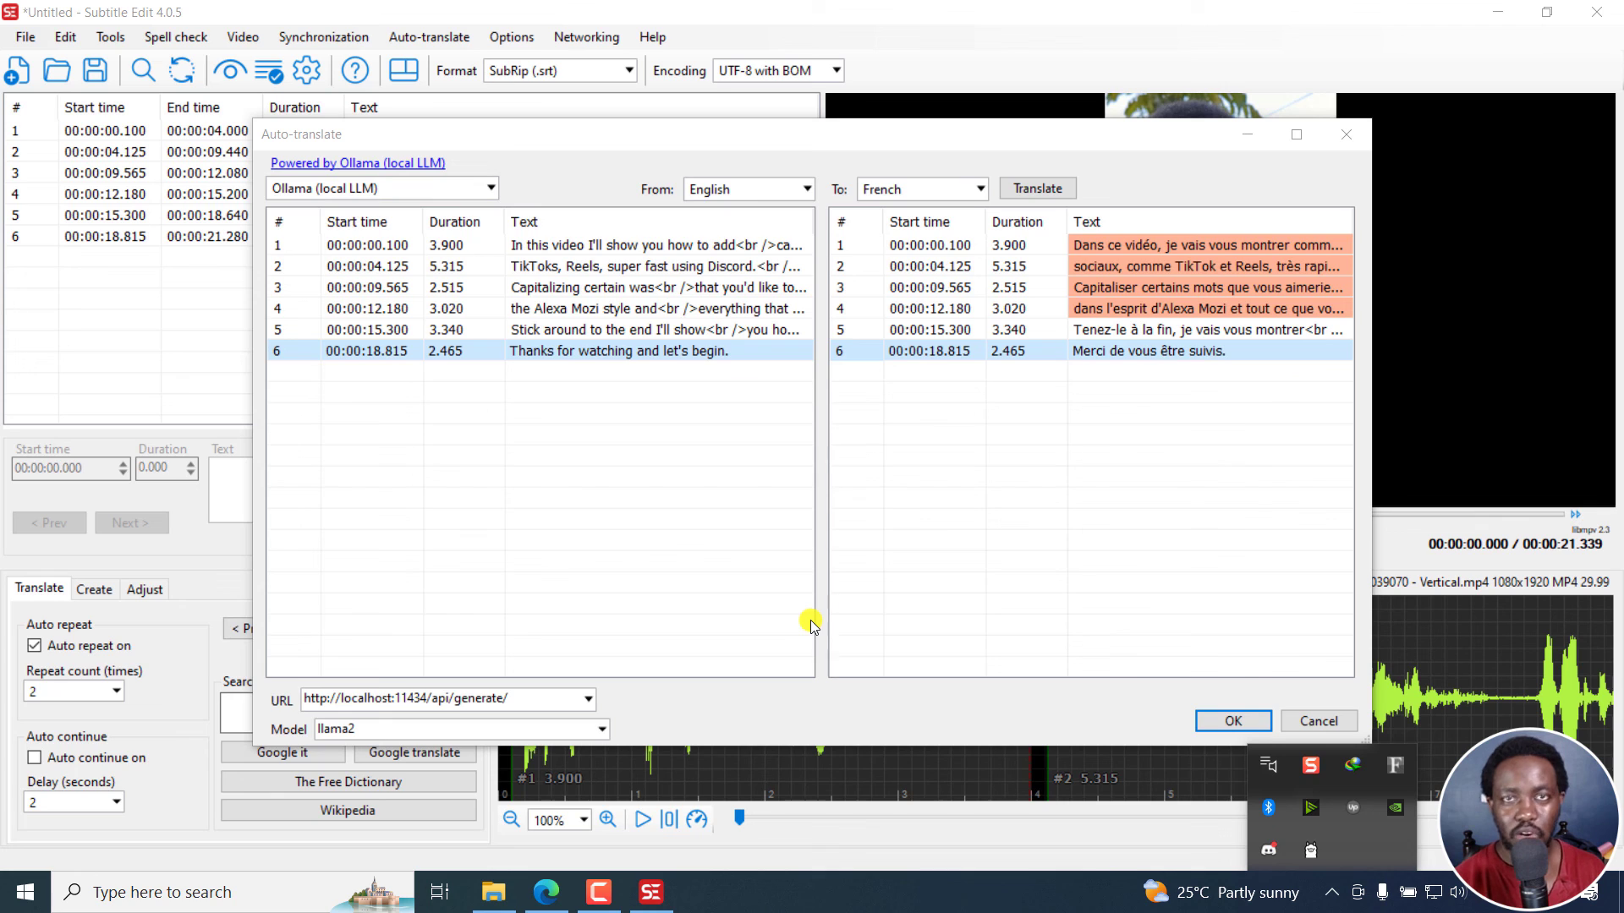
{"action": "left_click", "coordinate": [547, 893]}
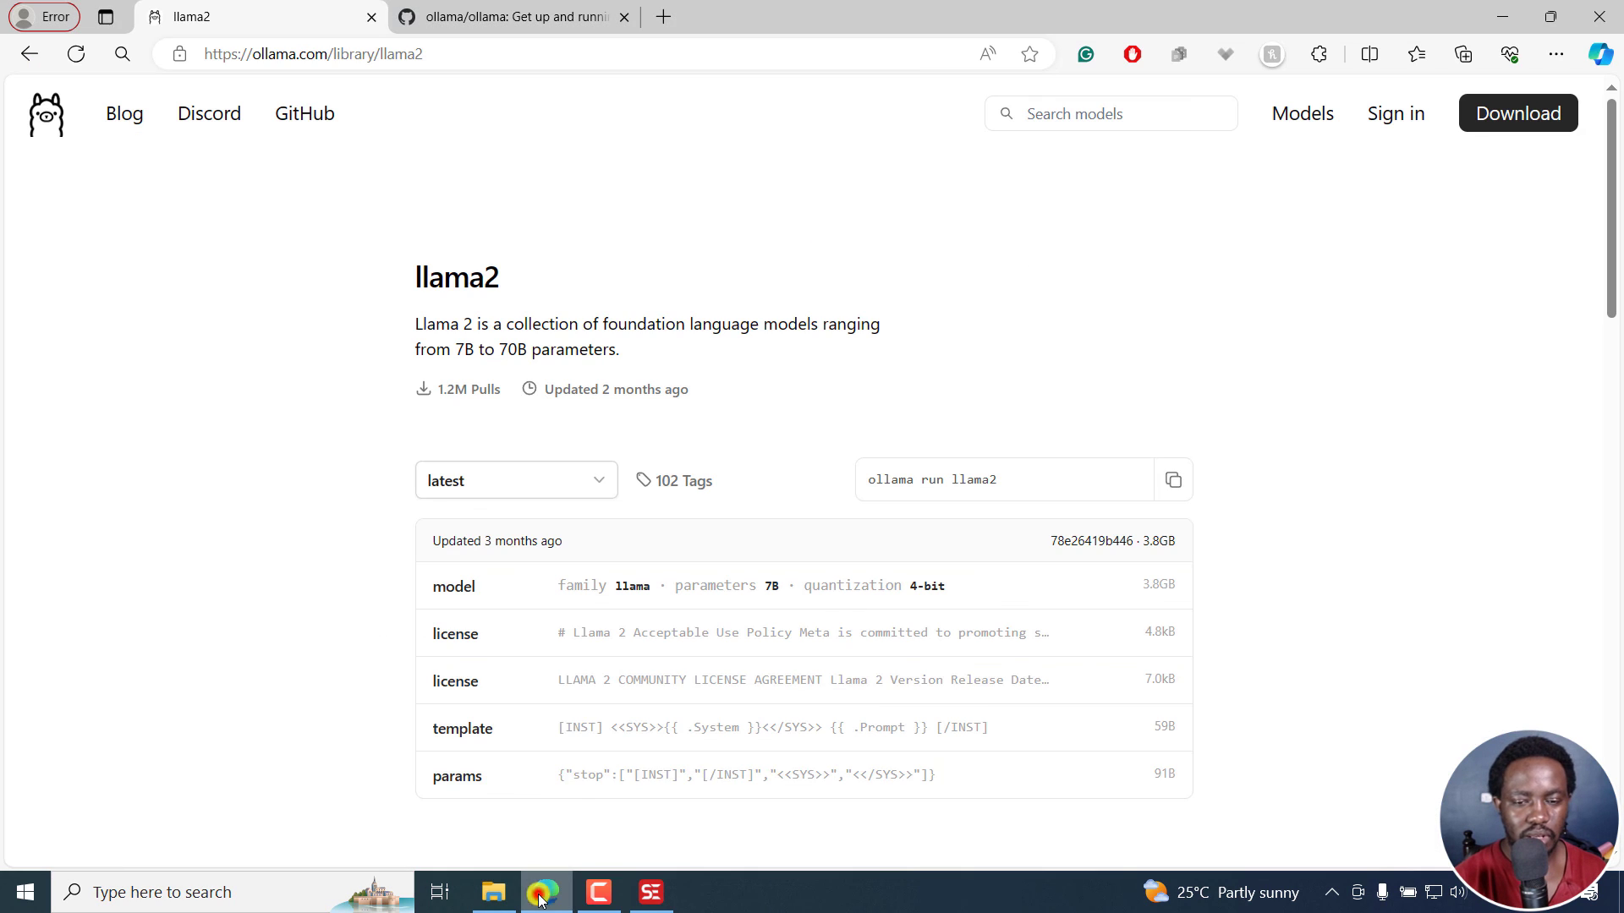
{"action": "left_click", "coordinate": [1169, 483]}
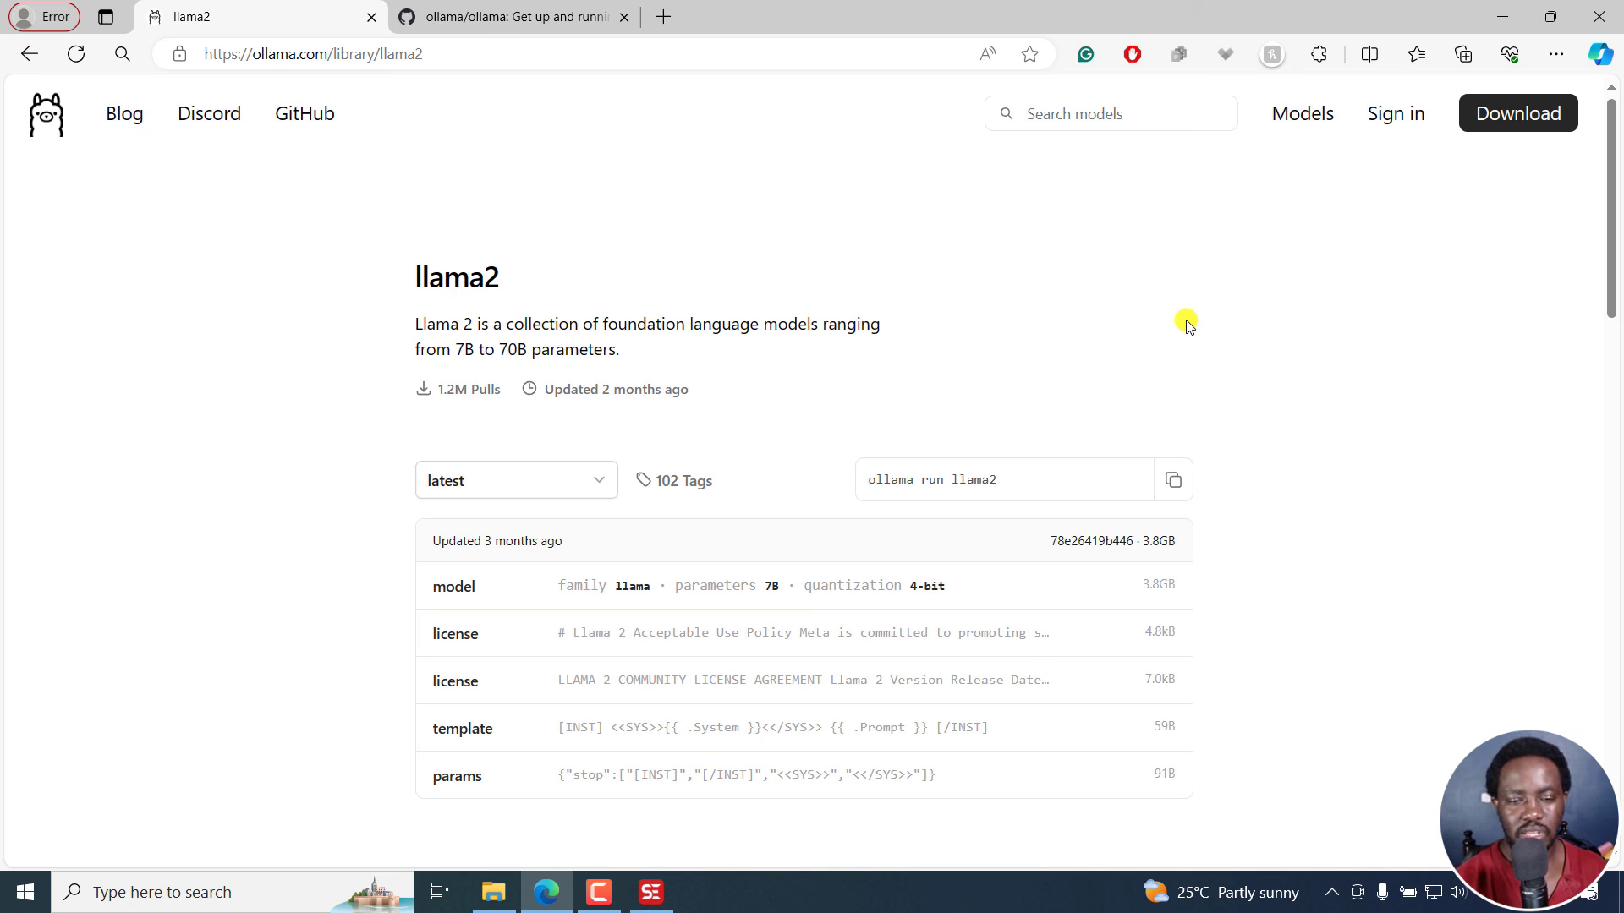
Return to Subtitle Edit's Auto-translate dialog holding the French llama2 translations
{"action": "left_click", "coordinate": [649, 895]}
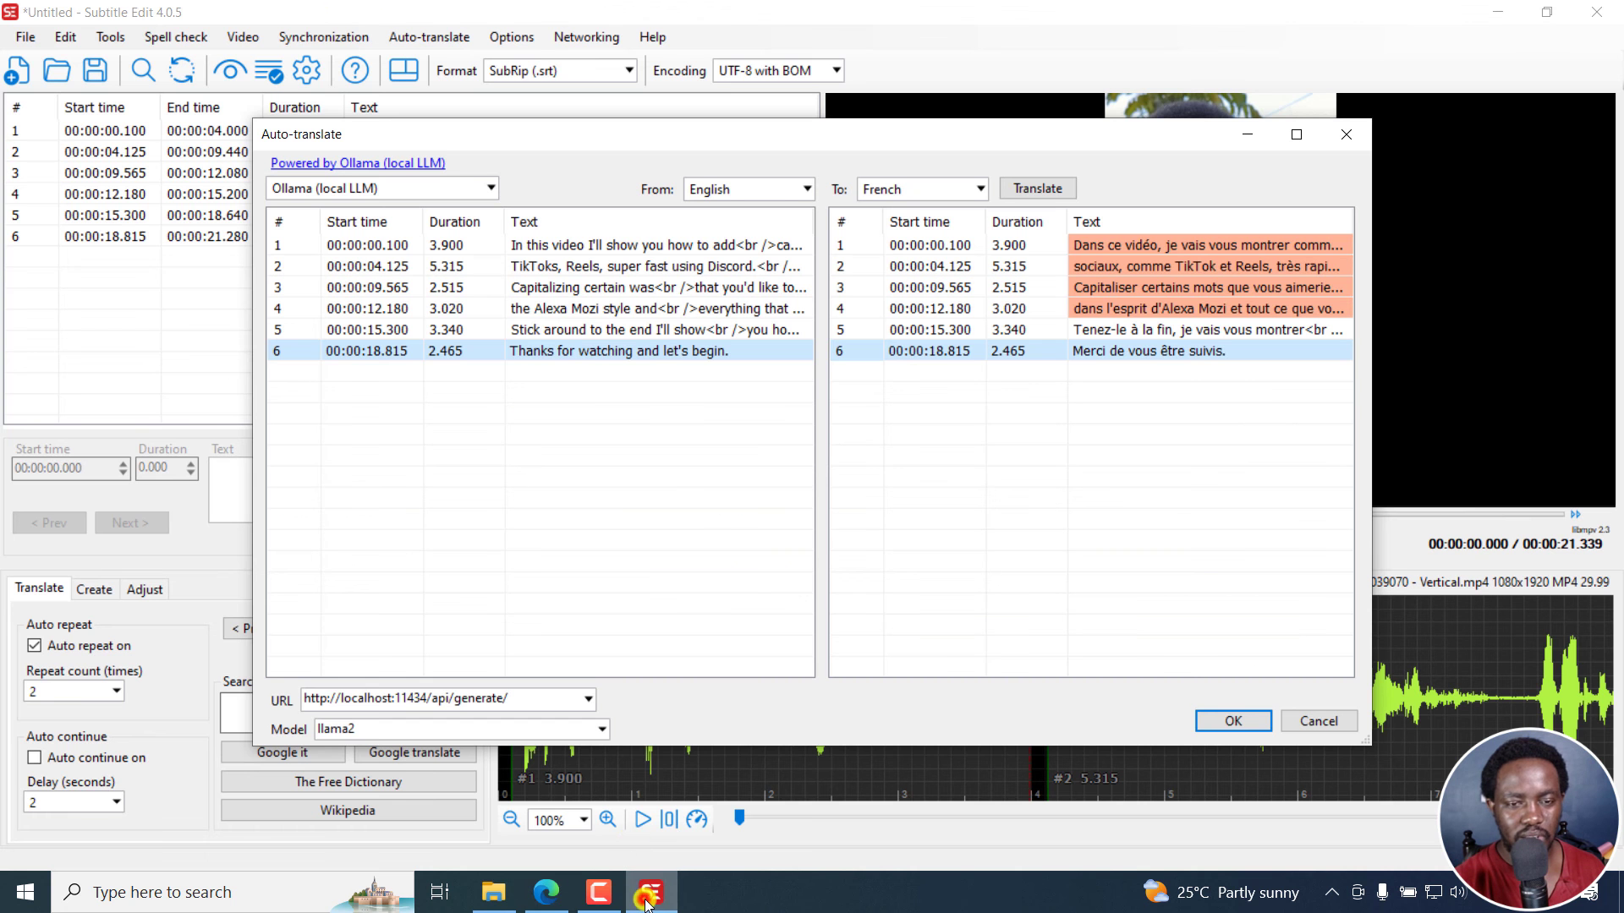